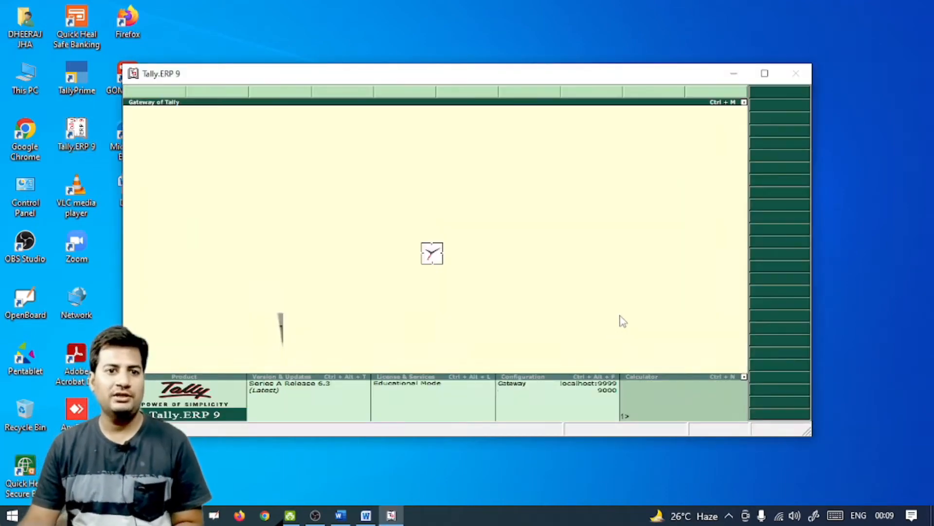
Maximize the Tally.ERP 9 window so the Startup licensing menu fills the screen
left_click(765, 73)
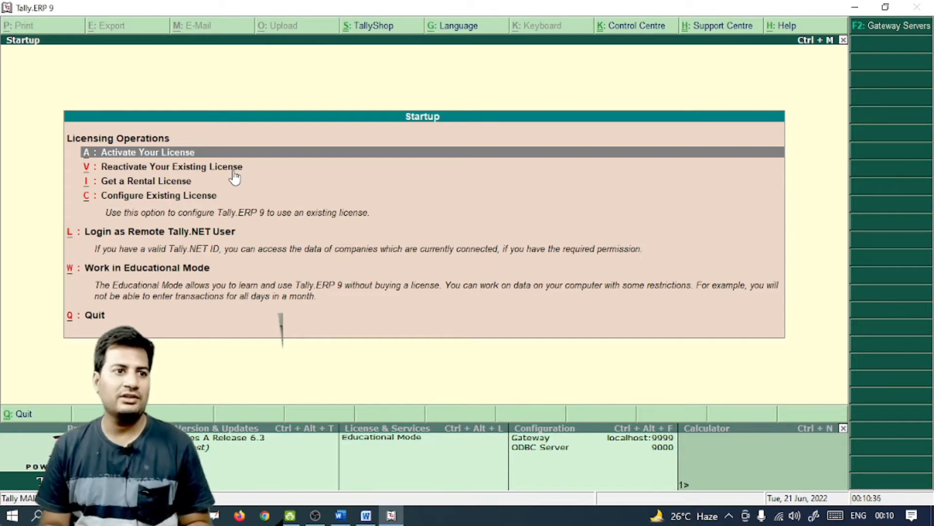
key("Down")
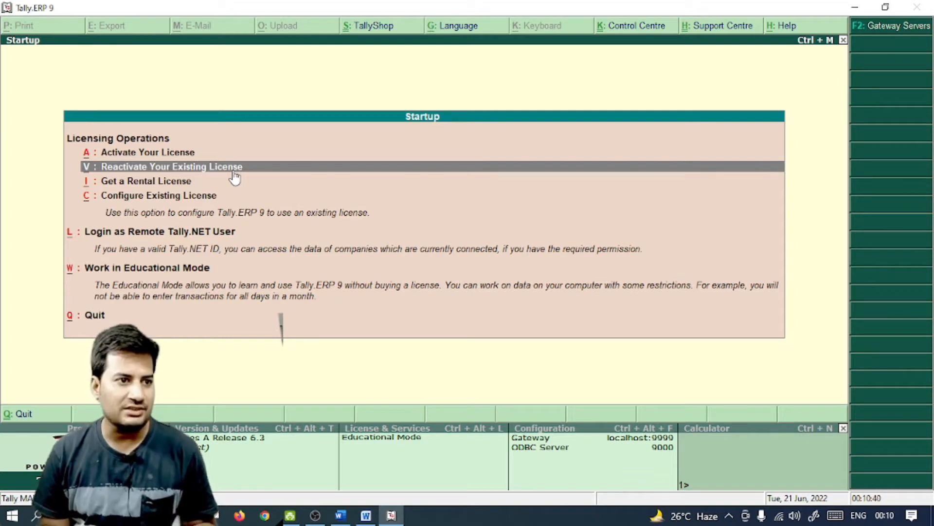
key("Down")
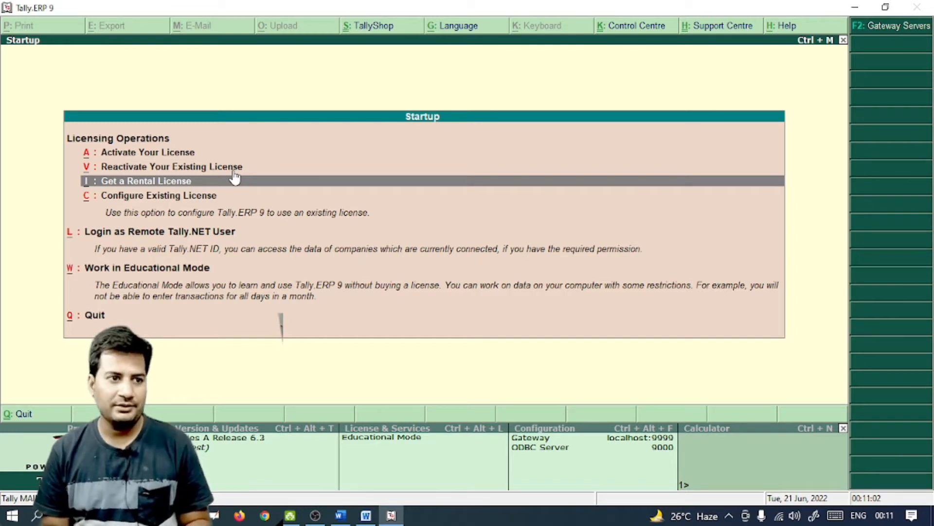
key("Down")
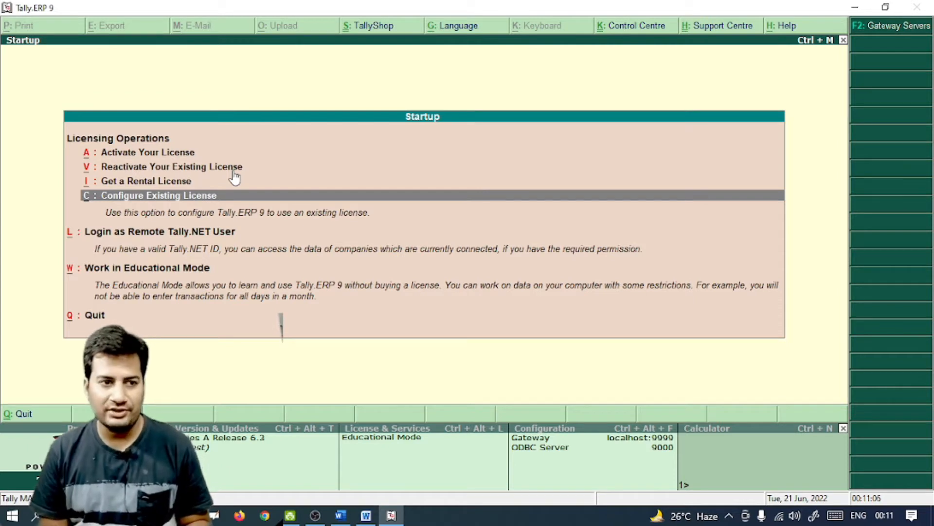
key("Down")
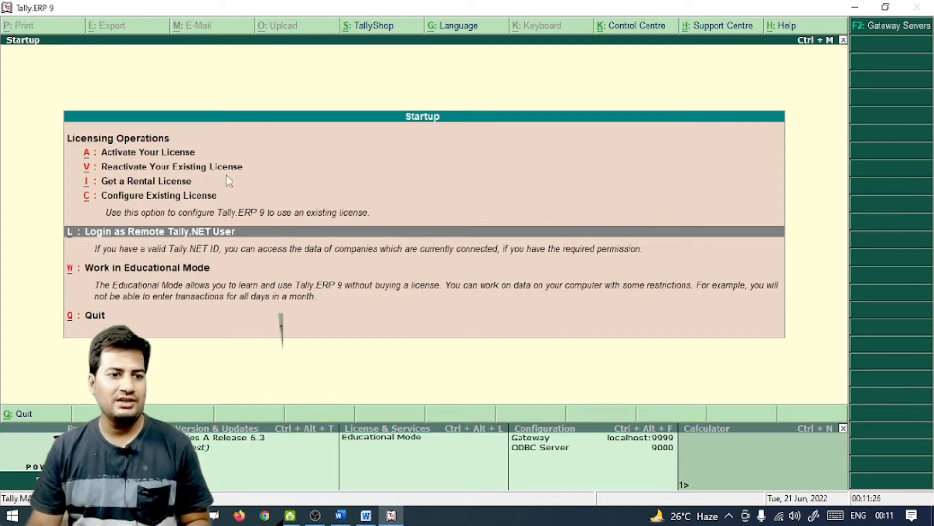
left_click(268, 519)
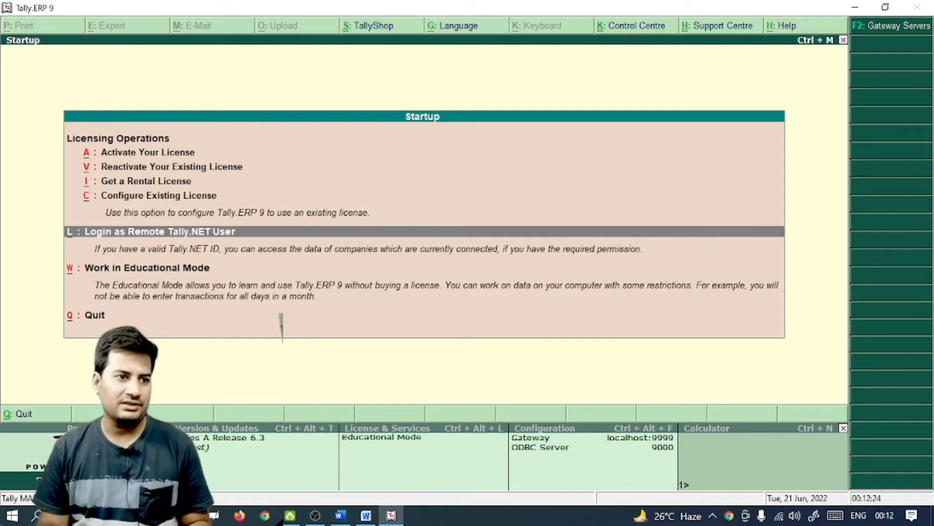
Choose Work in Educational Mode on the Startup screen
key("Down")
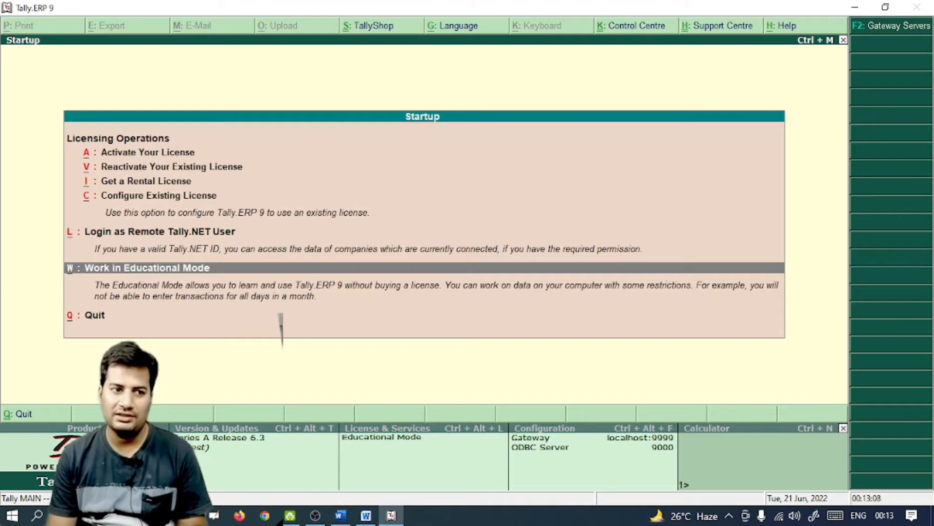
key("Down")
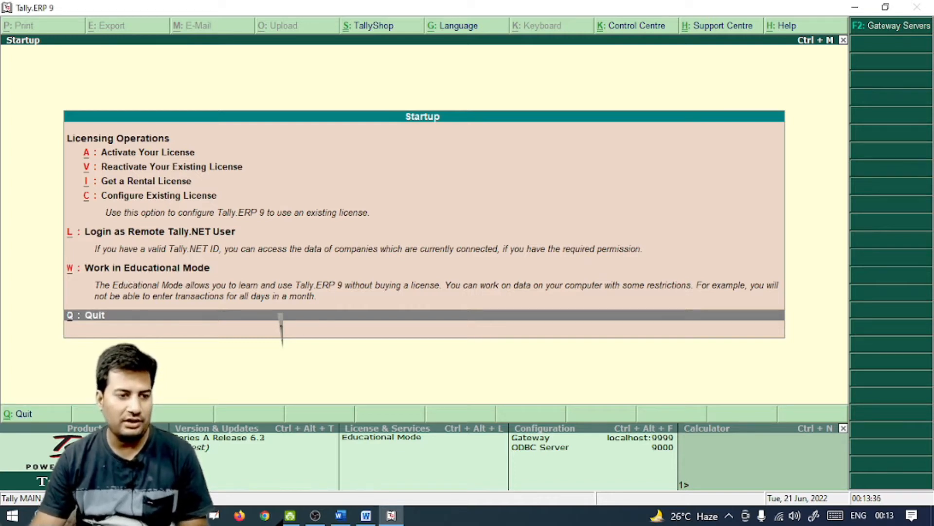
key("w")
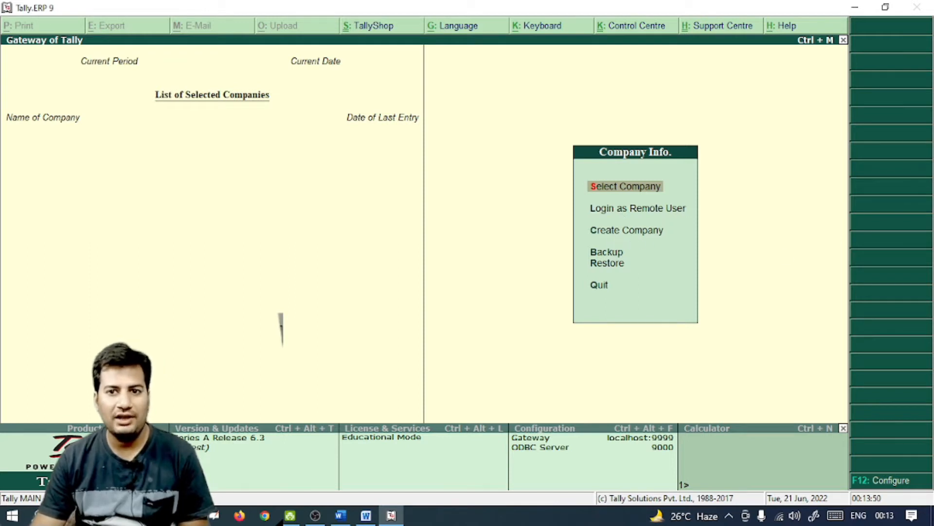
Start Create Company and enter the name 'TATA & COMPANY', reusing it as mailing name
key("Down")
key("Down")
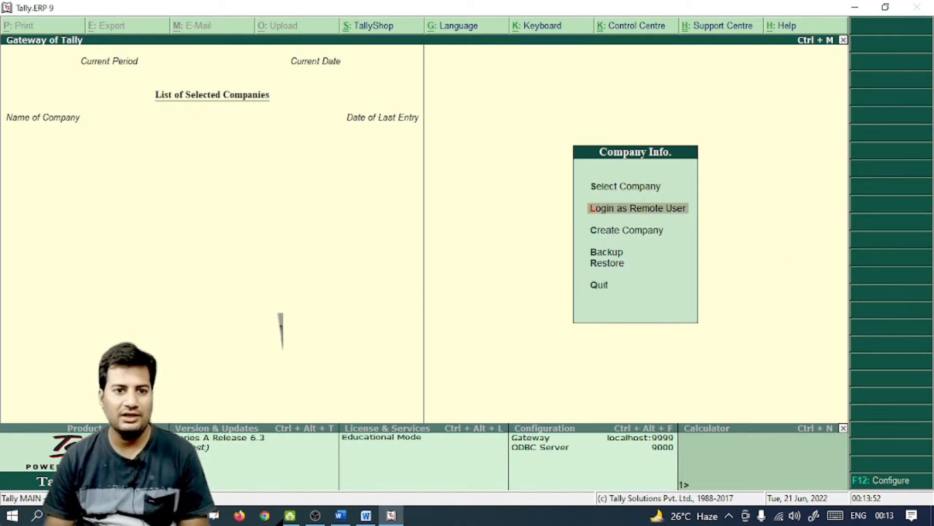
key("Return")
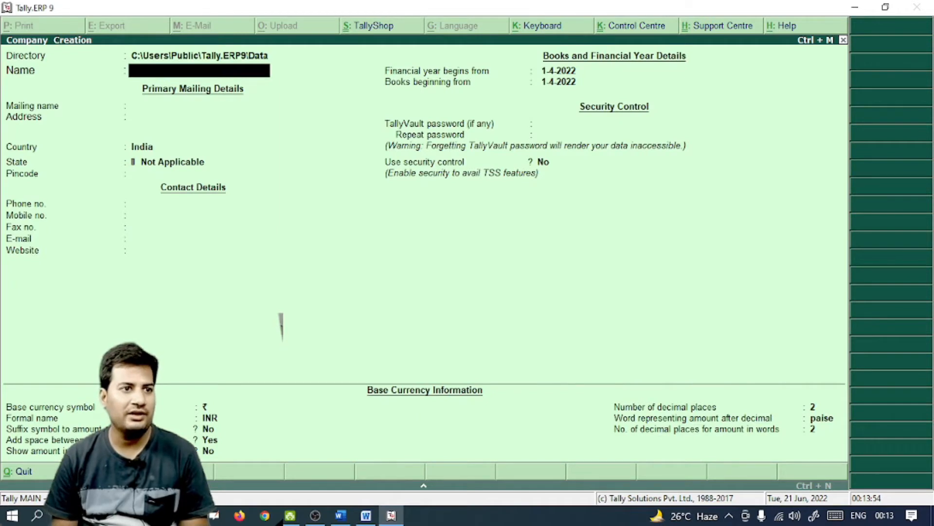
key("Up")
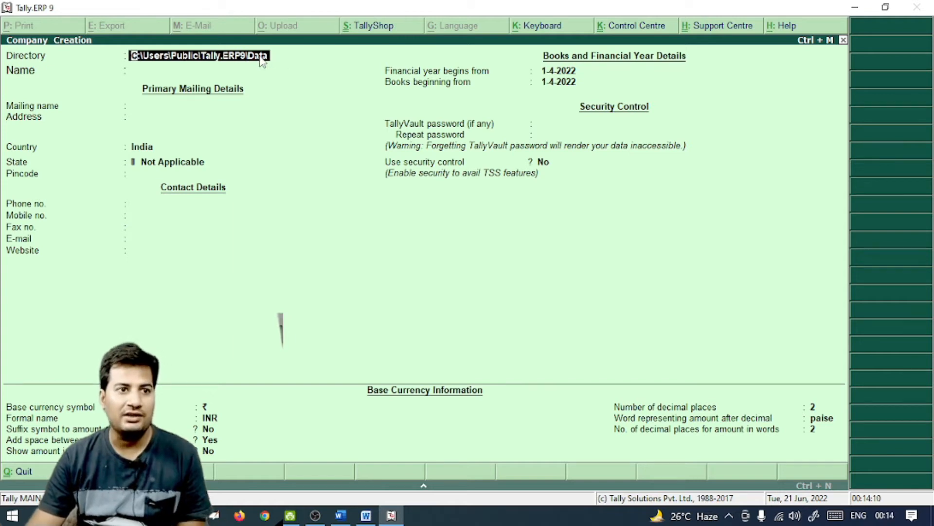
key("Return")
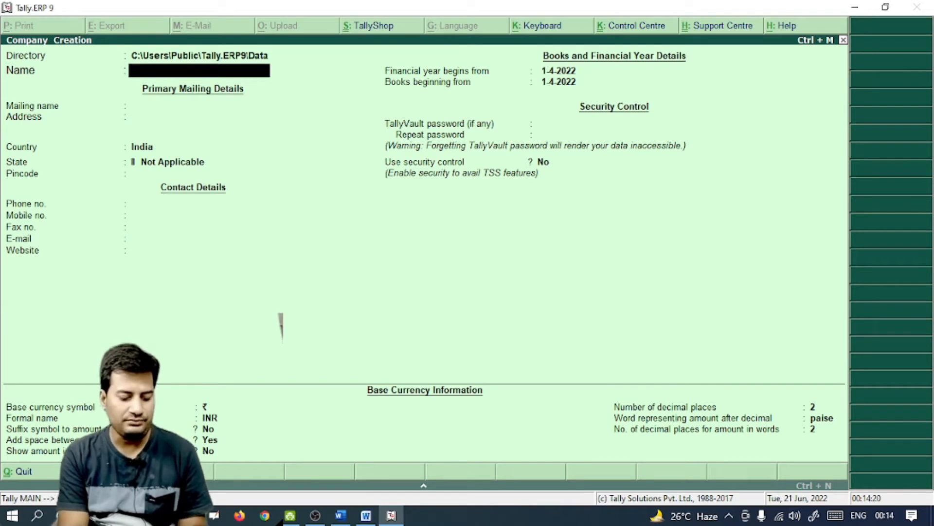
type("TATA")
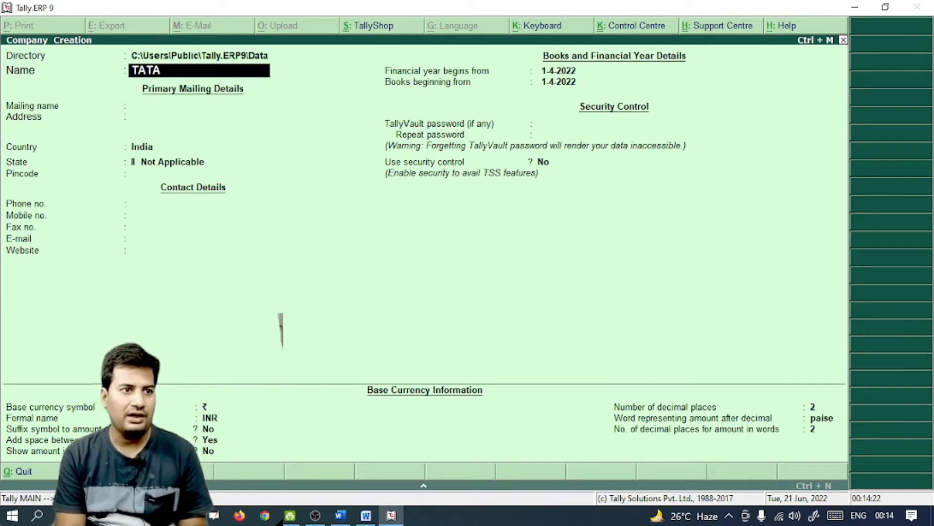
type(" & COM")
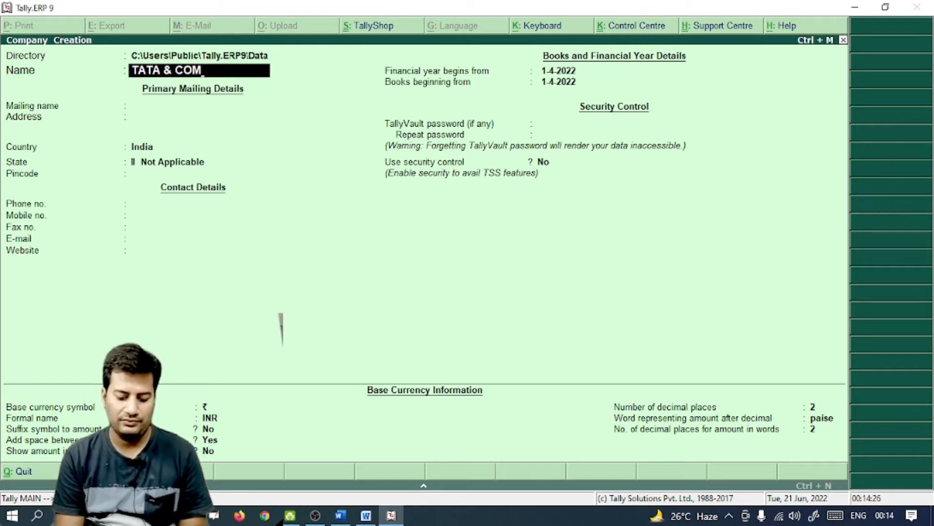
type("PAN")
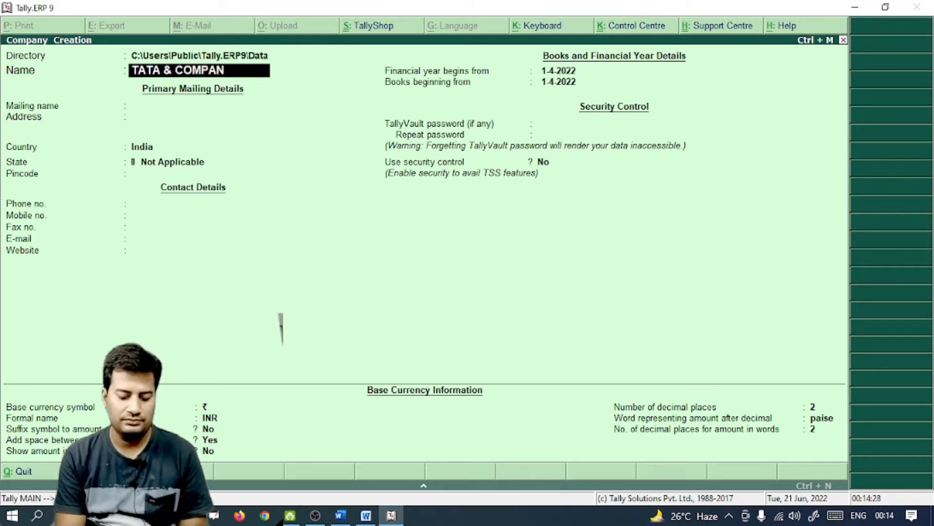
type("Y")
key("Return")
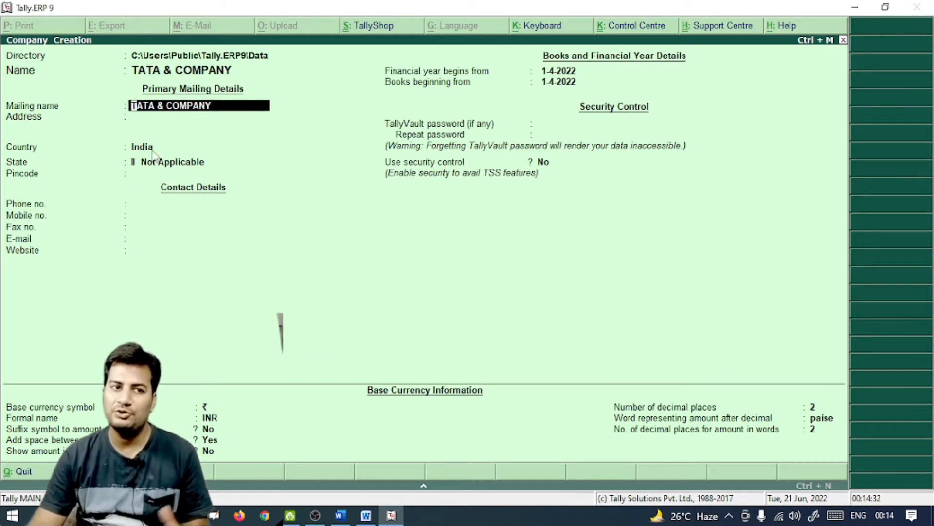
Enter the address KATIHAR, country India, state Bihar and pincode 854105
key("Return")
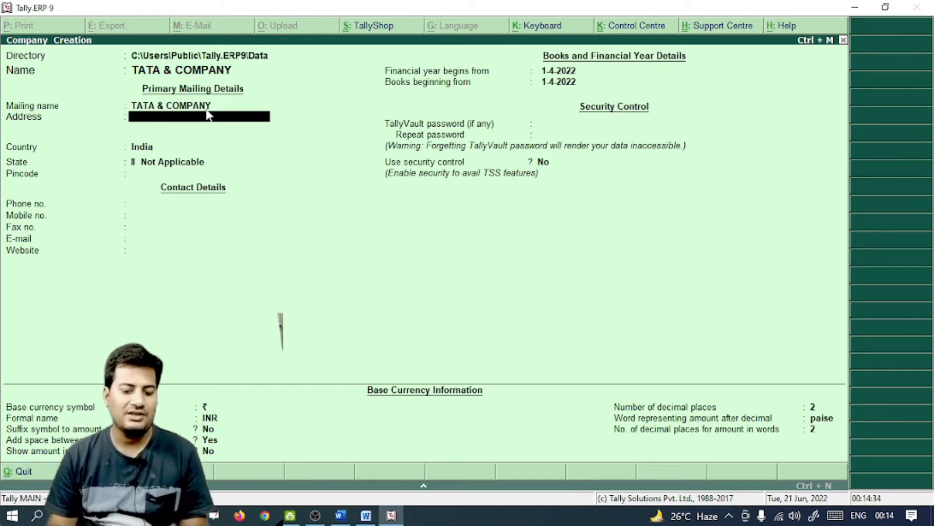
type("KATIHA")
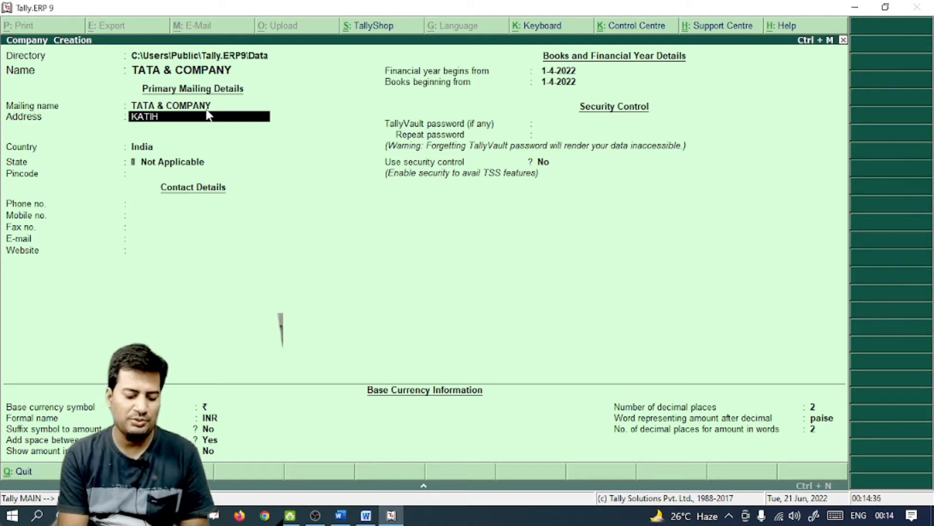
key("BackSpace")
key("BackSpace")
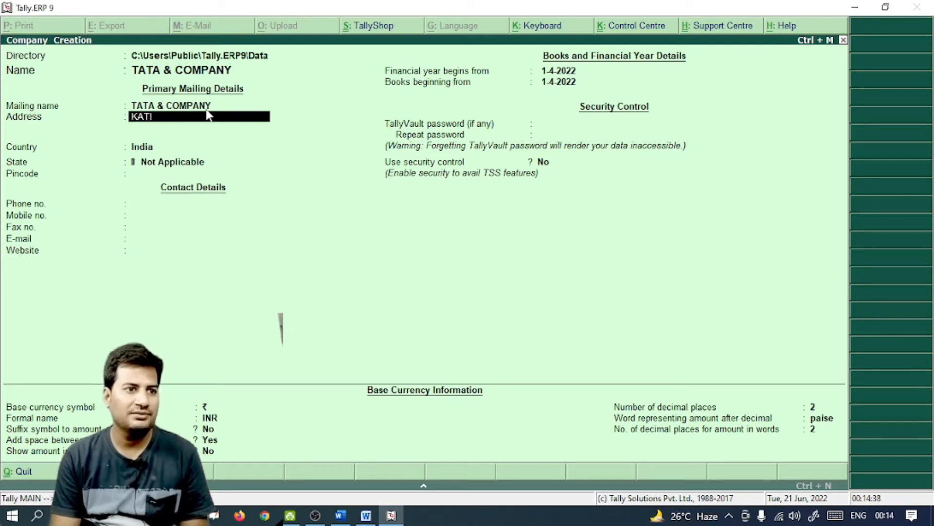
type("HAR")
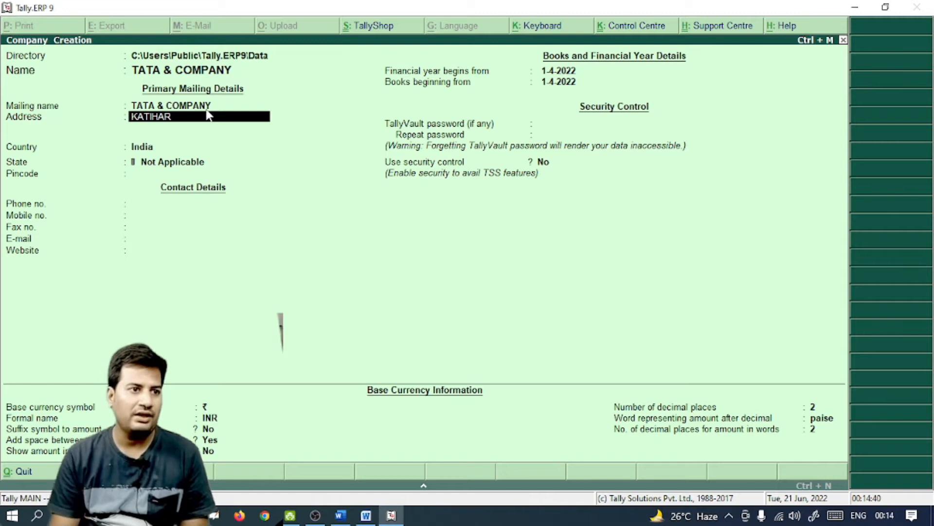
key("Return")
key("Return")
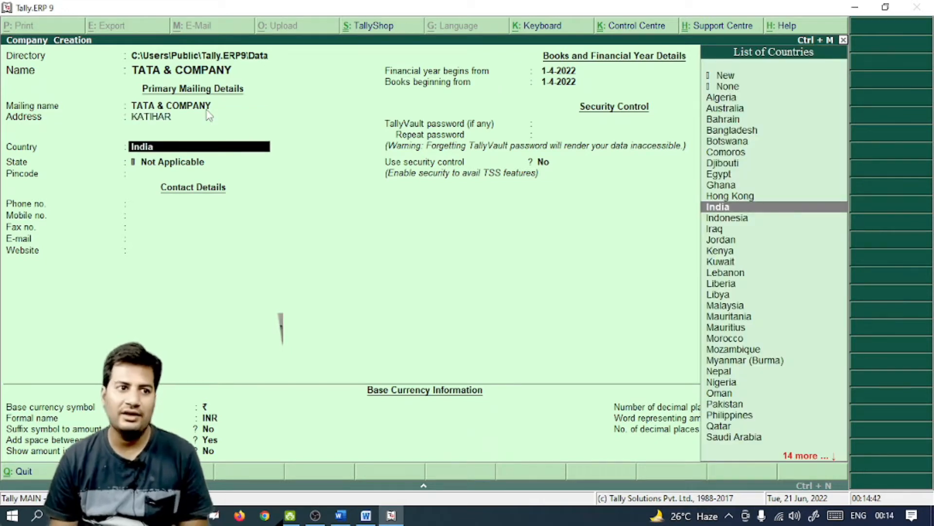
key("Return")
type("b")
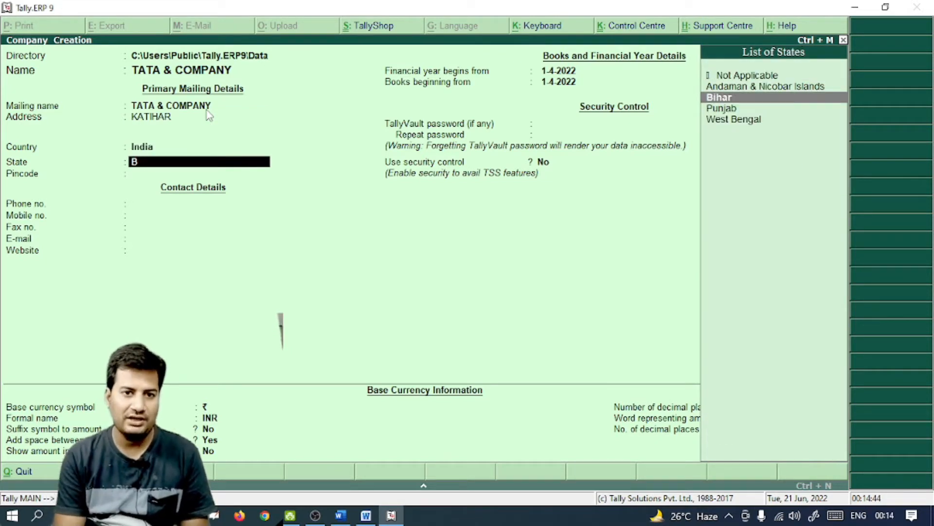
key("Return")
type("854105")
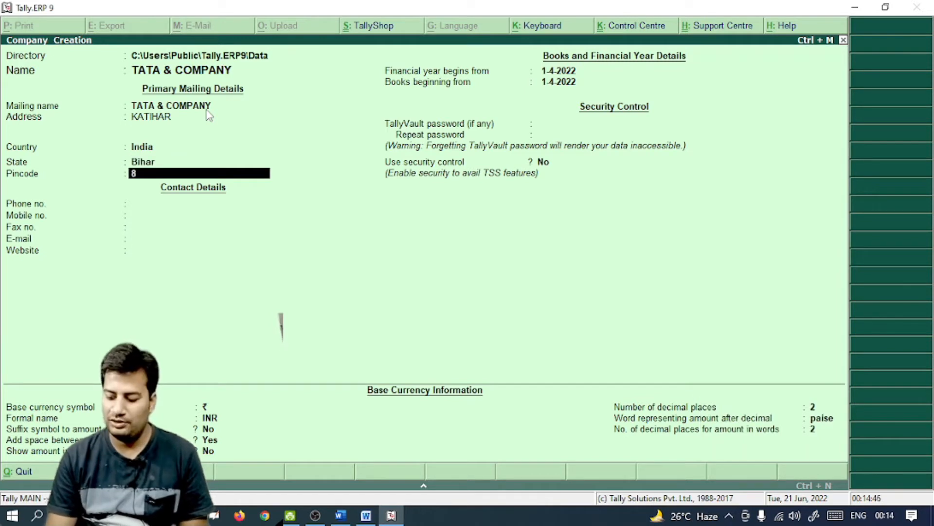
key("Return")
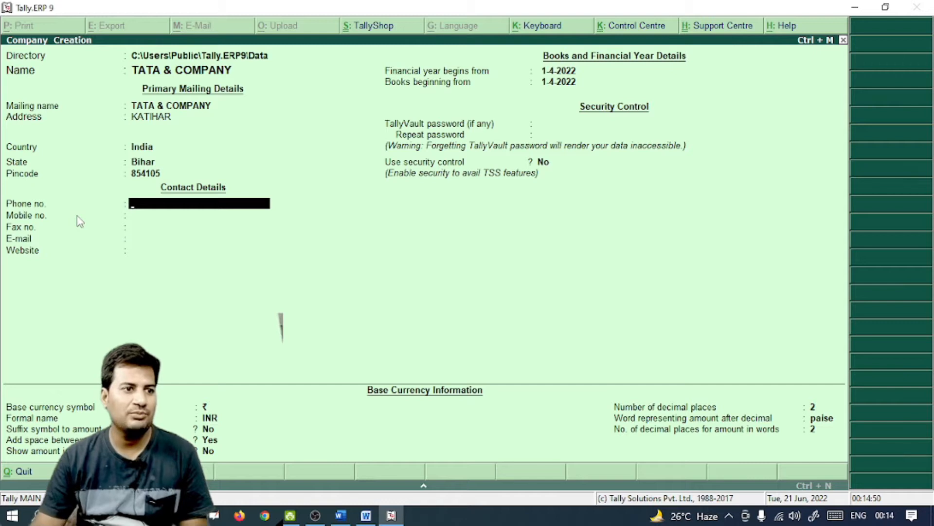
Leave phone, mobile, fax, e-mail and website blank and accept the 1-4-2022 financial year
key("Return")
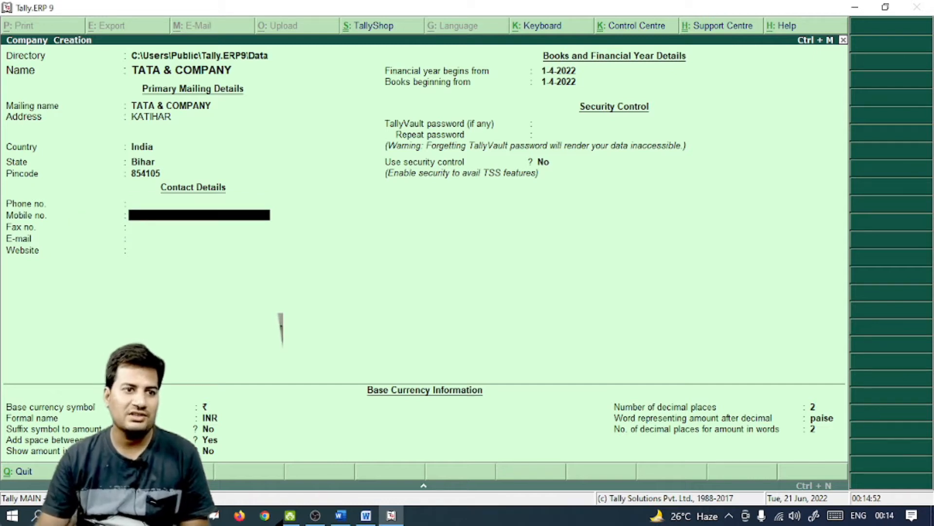
key("Return")
key("Return")
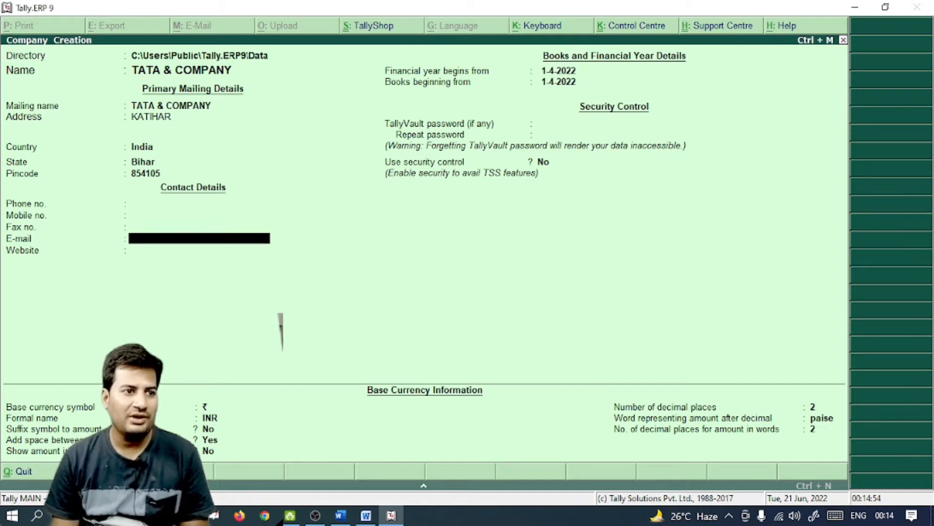
key("Return")
key("Return")
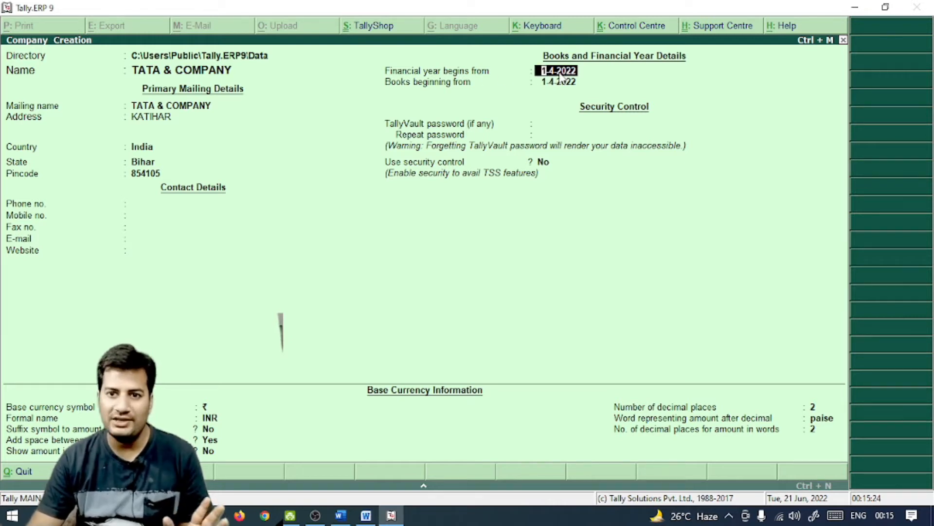
key("Return")
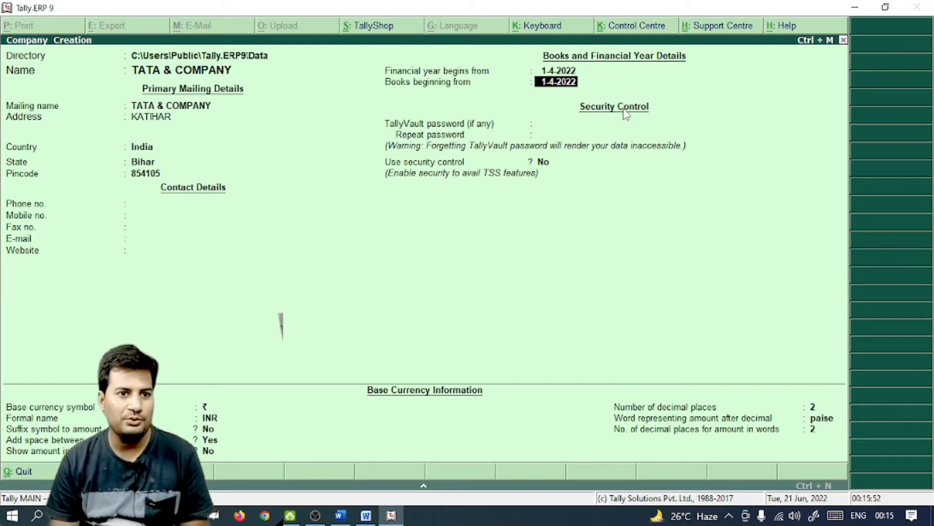
Accept books beginning 1-4-2022 and leave the TallyVault password and security control off
key("Return")
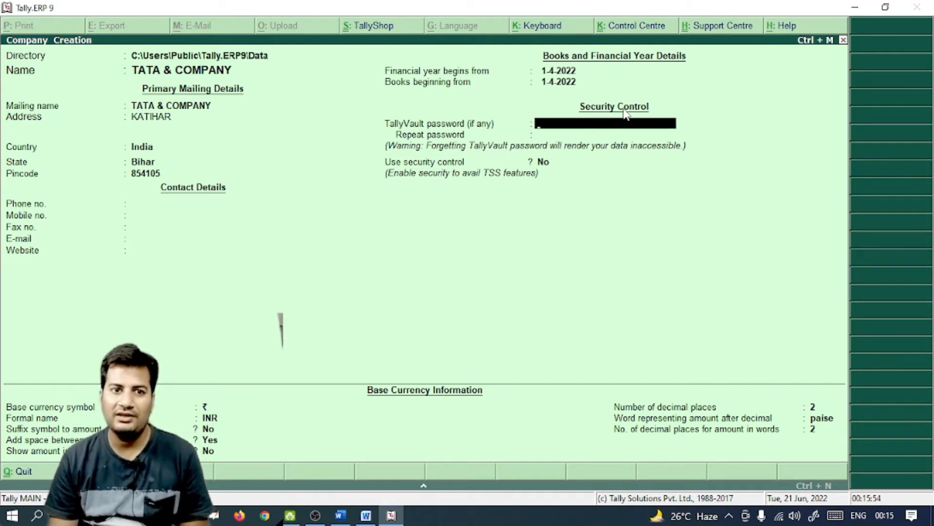
key("Return")
key("Return")
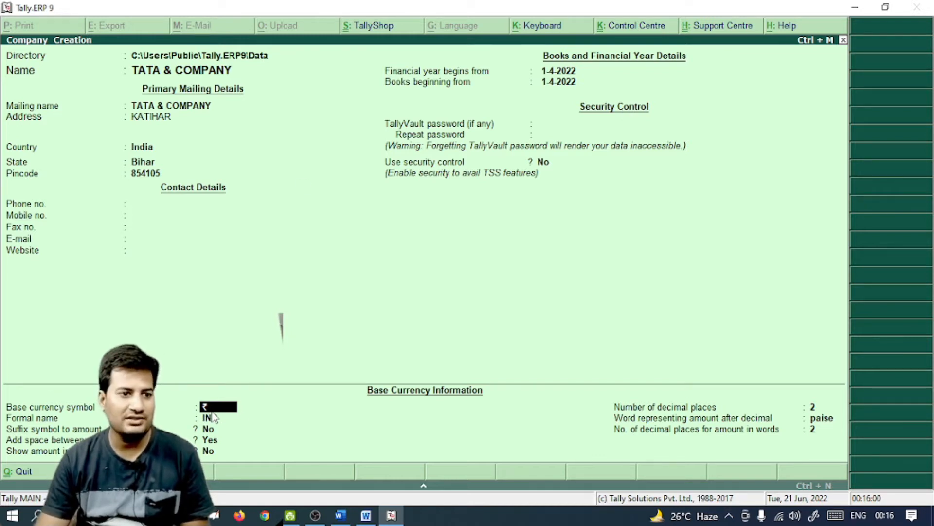
Accept ₹ INR with 2 decimal places and paise, confirm creating the company, and view the Word brief
key("Return")
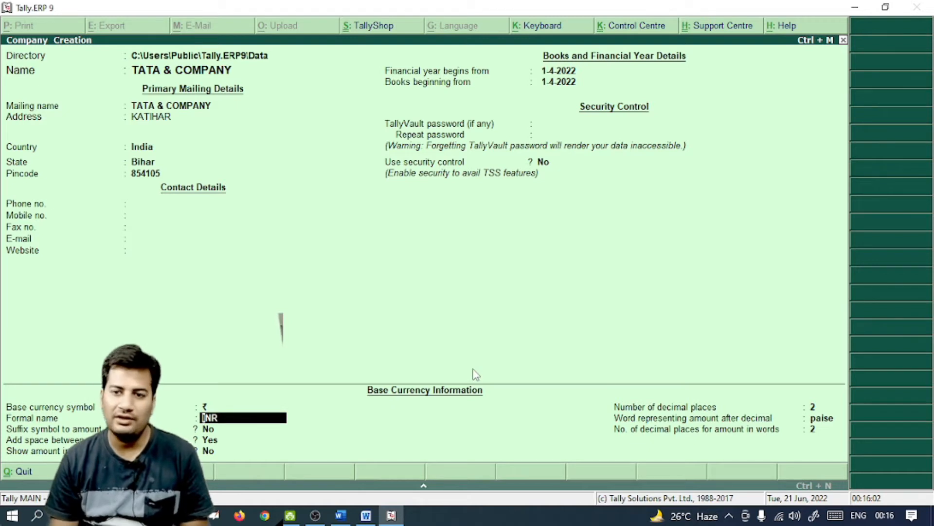
key("Return")
key("Return")
key("Return")
key("Return")
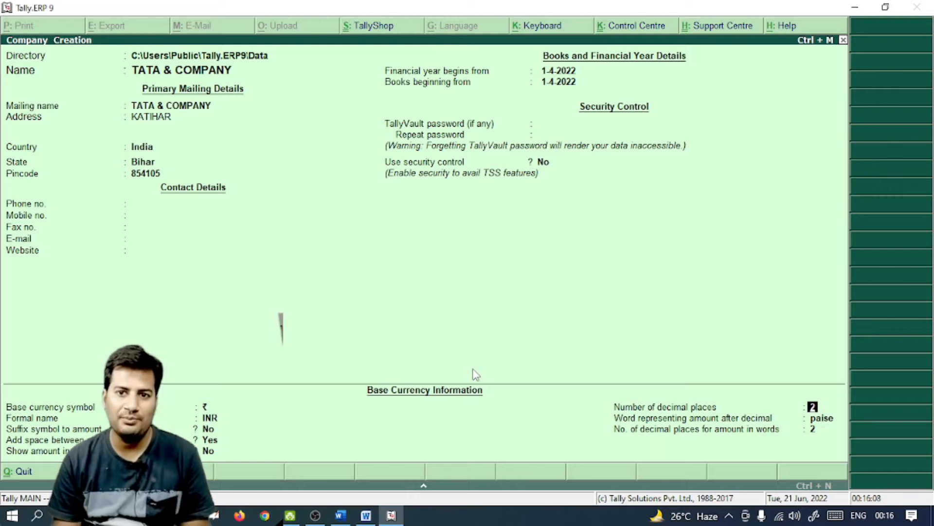
key("Return")
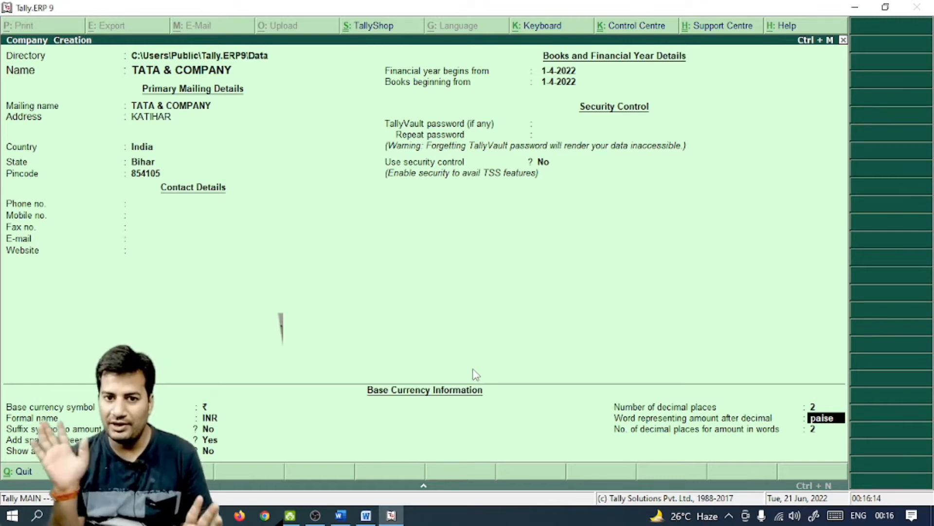
key("Return")
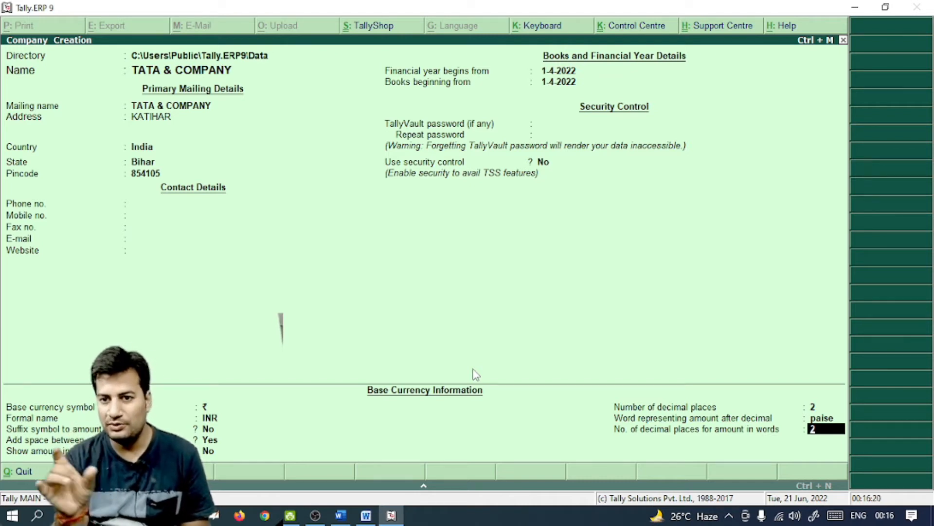
key("Return")
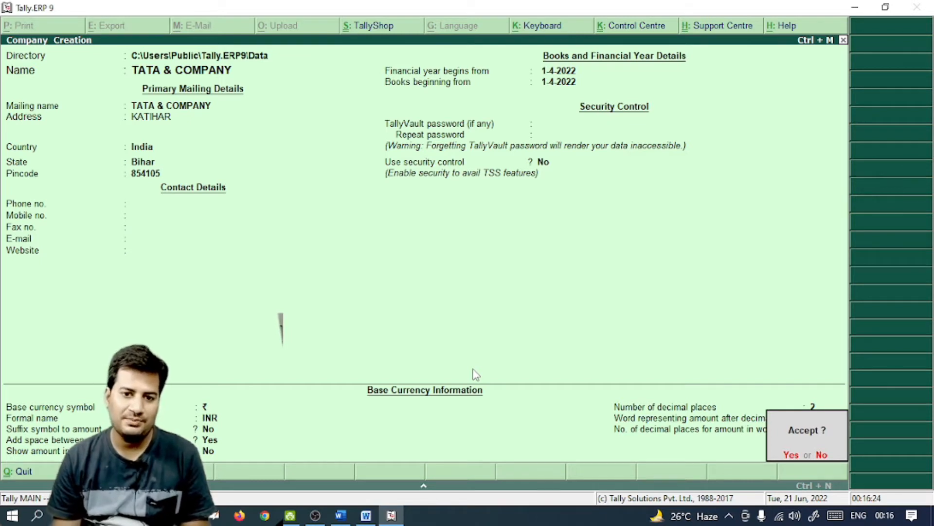
key("Return")
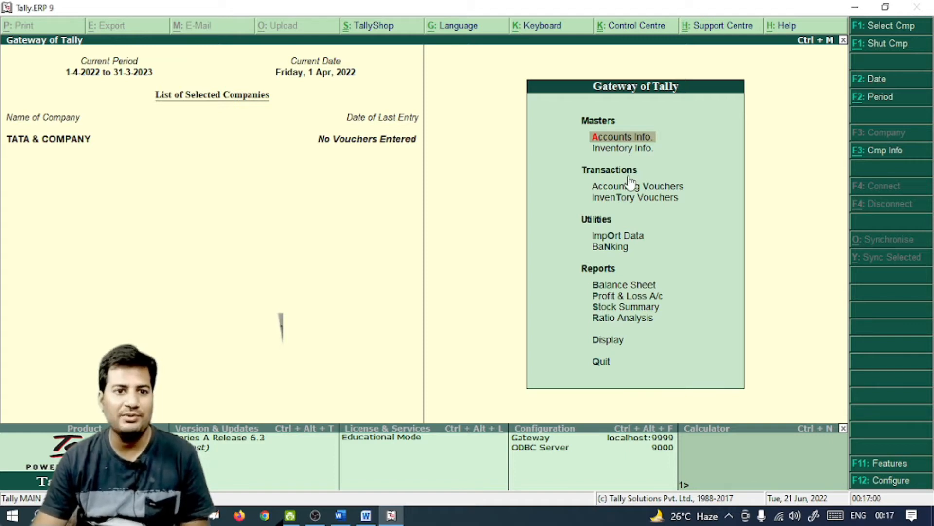
left_click(341, 515)
scroll(522, 340, "up", 20)
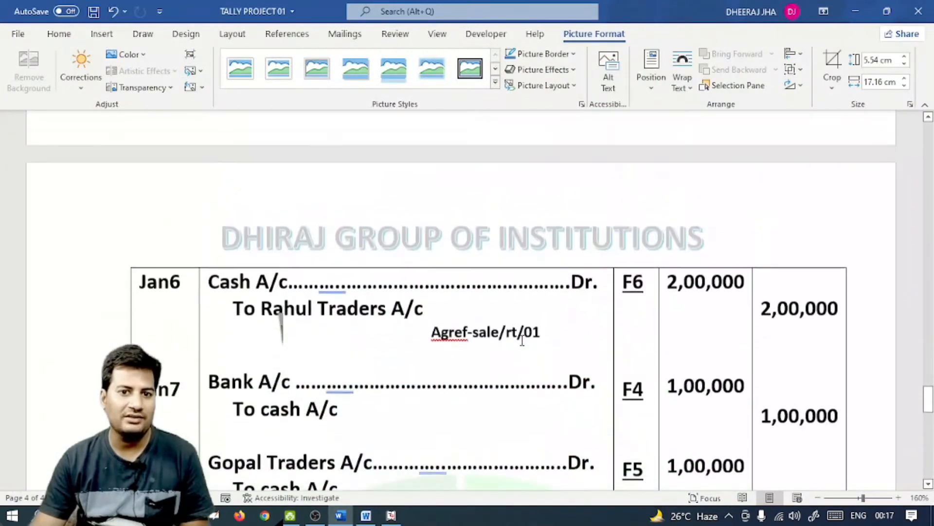
scroll(522, 341, "up", 20)
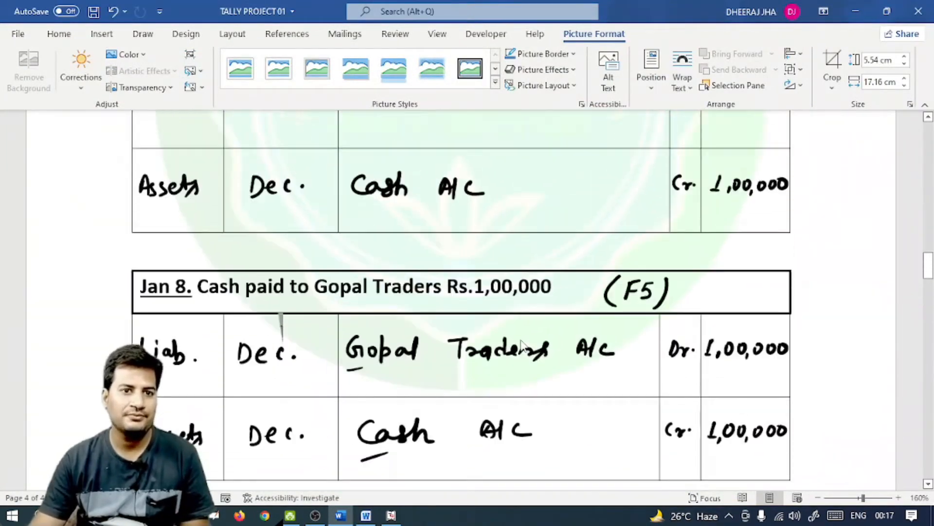
scroll(522, 336, "up", 10)
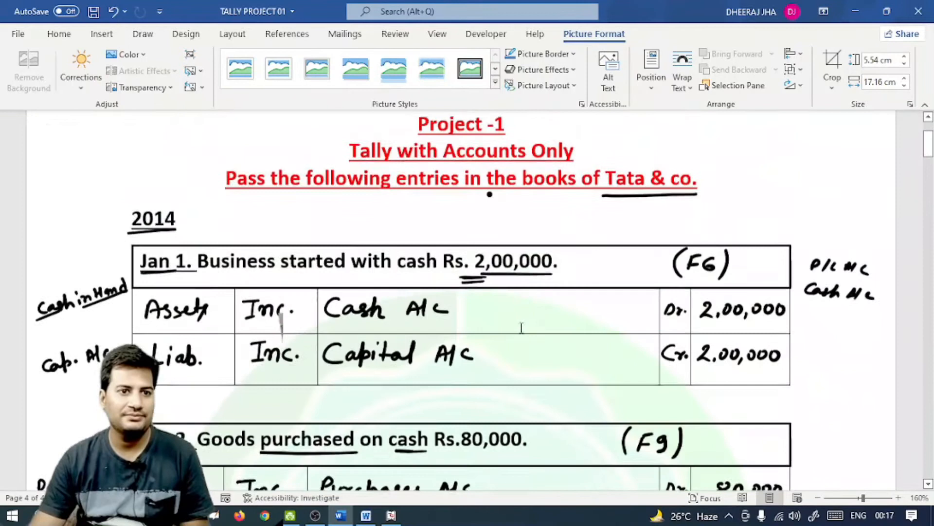
left_click_drag(444, 301, 583, 302)
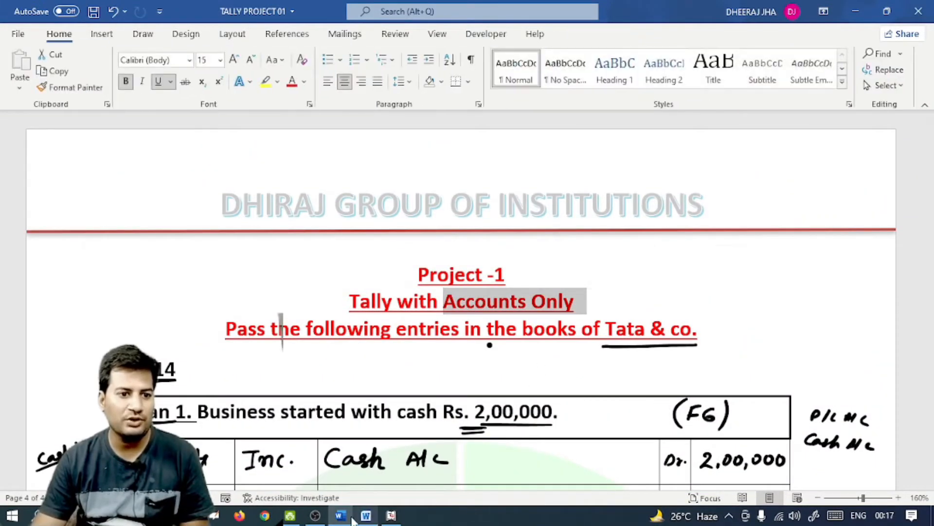
left_click(391, 516)
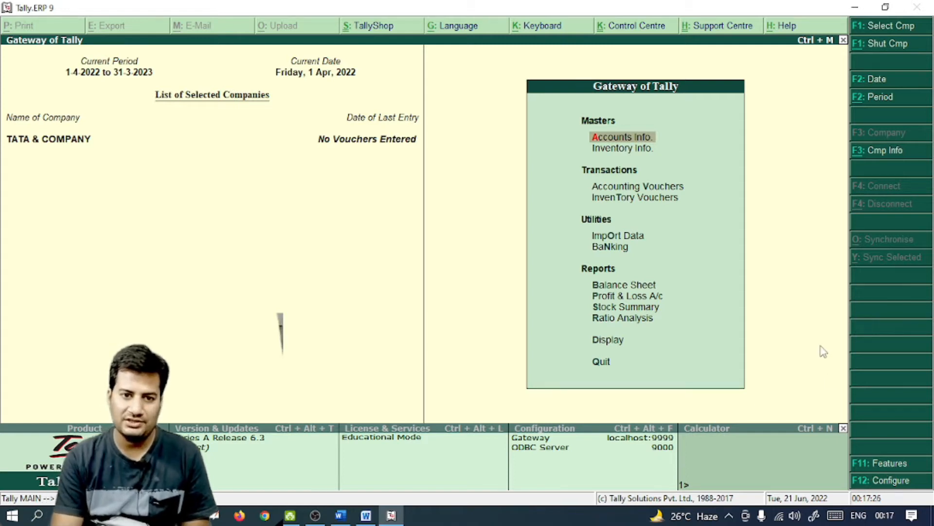
Open Company Features with F11 and choose Accounting Features
key("F11")
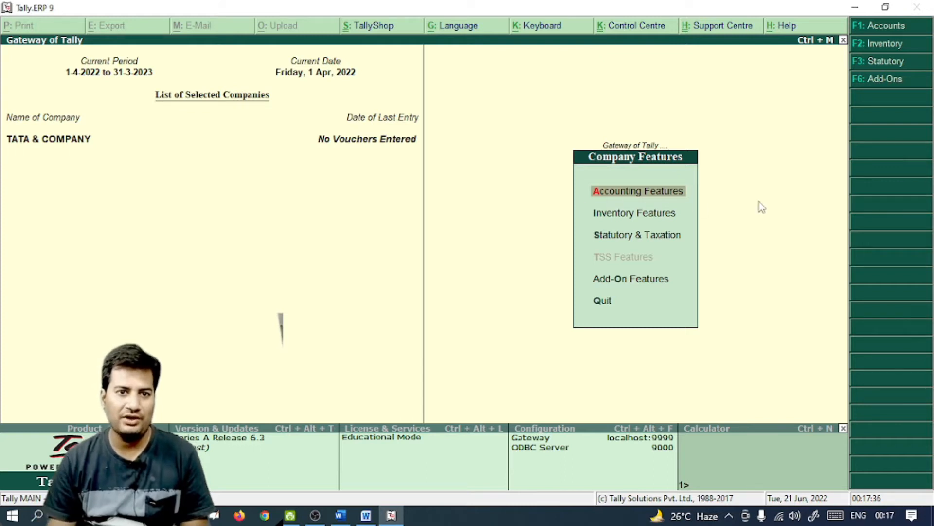
key("Return")
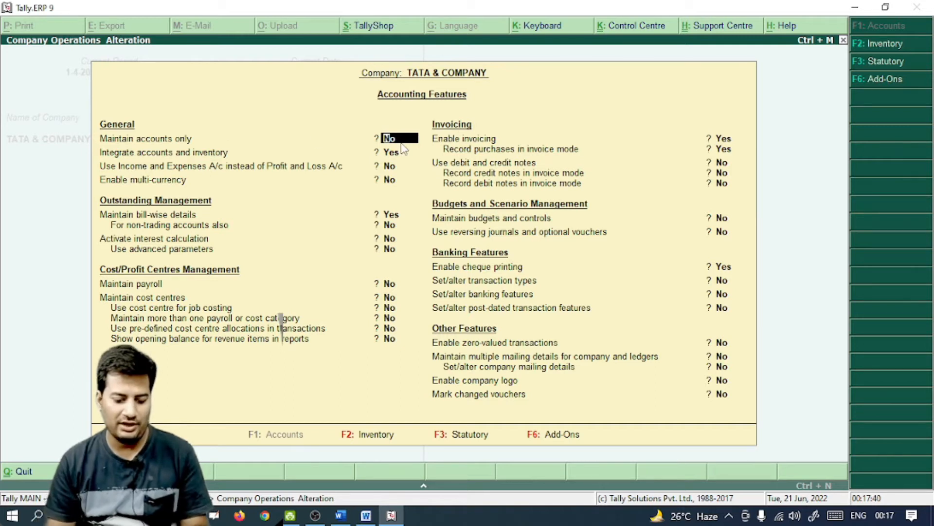
Set 'Maintain accounts only' to Yes for TATA & COMPANY
key("y")
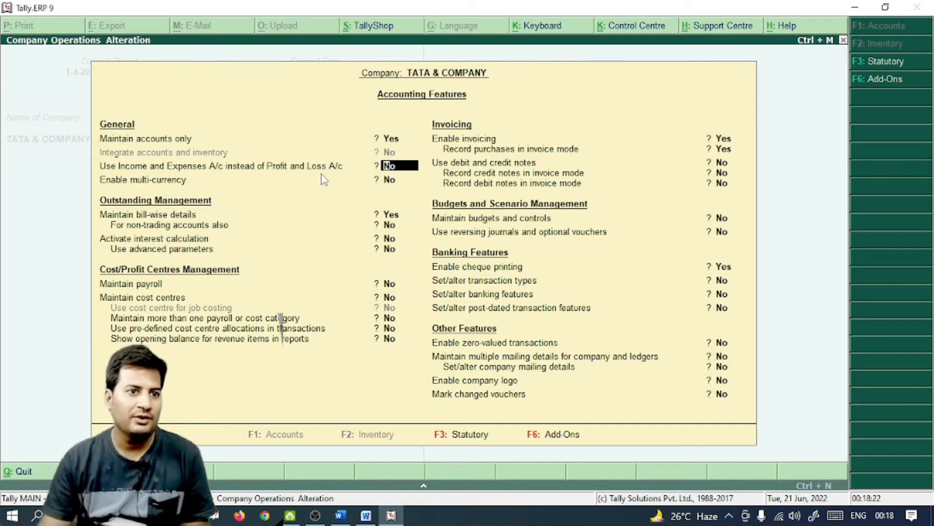
left_click(403, 179)
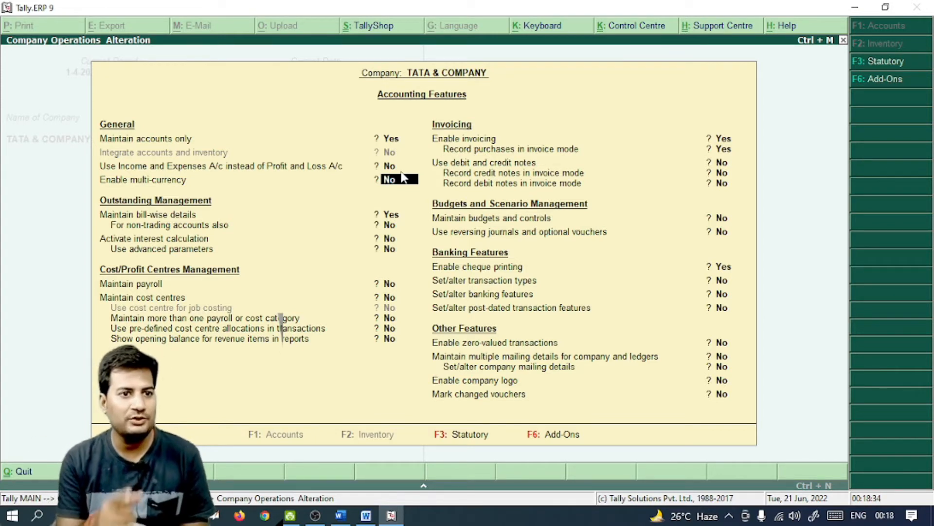
Keep multi-currency, interest, payroll and cost centres off, with bill-wise details and invoicing on
key("Return")
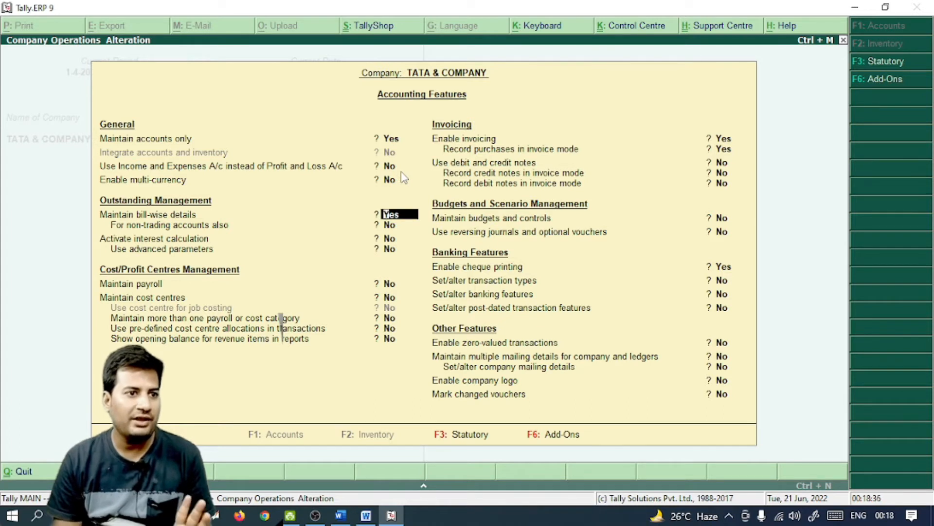
key("Return")
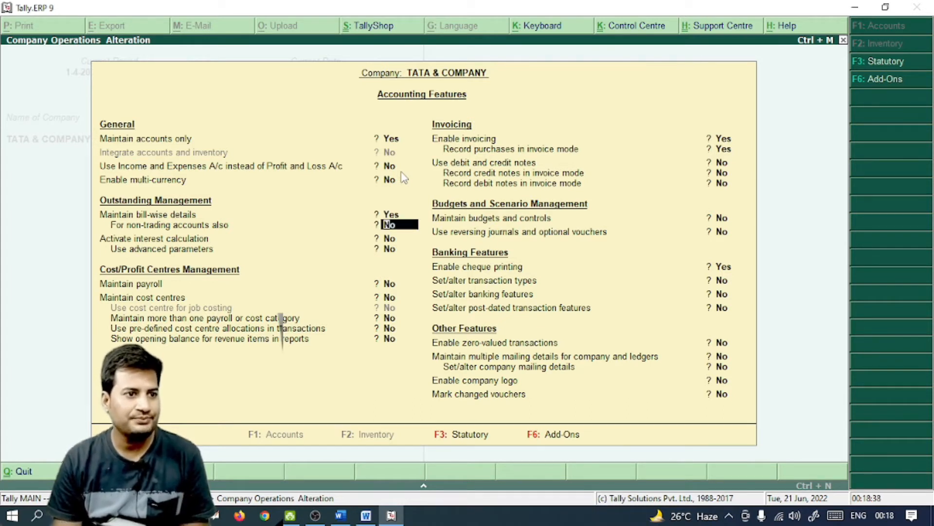
key("Return")
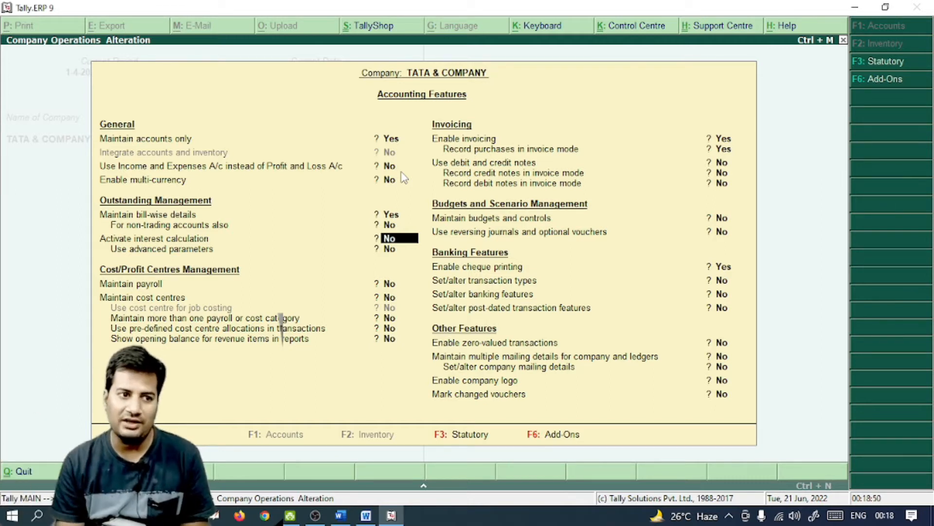
key("Return")
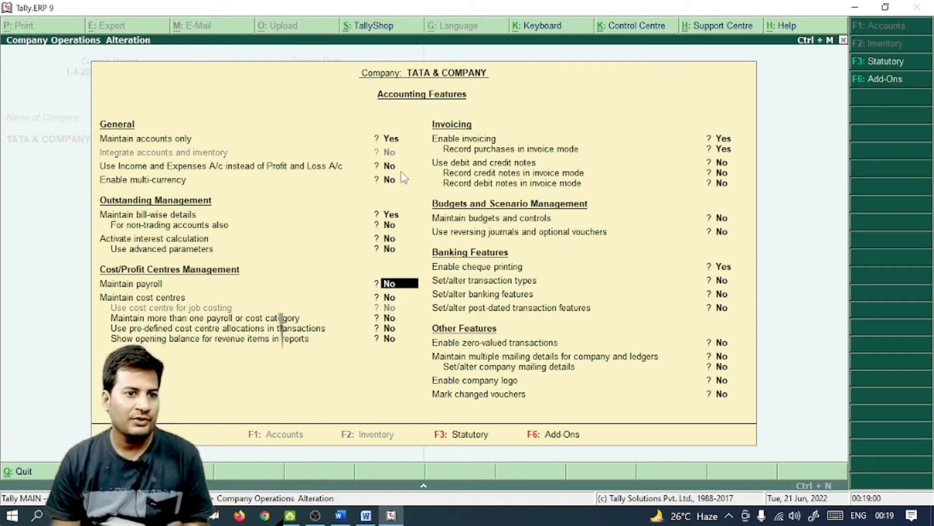
key("Return")
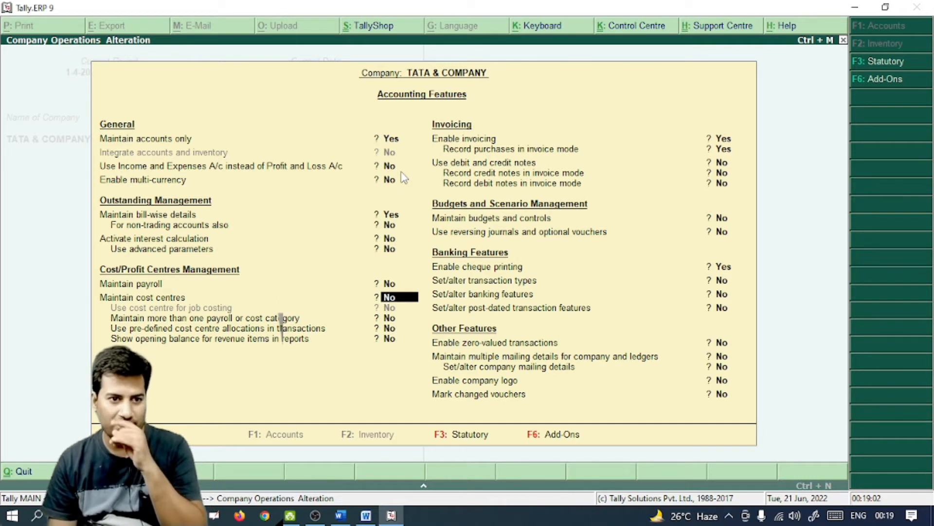
key("Return")
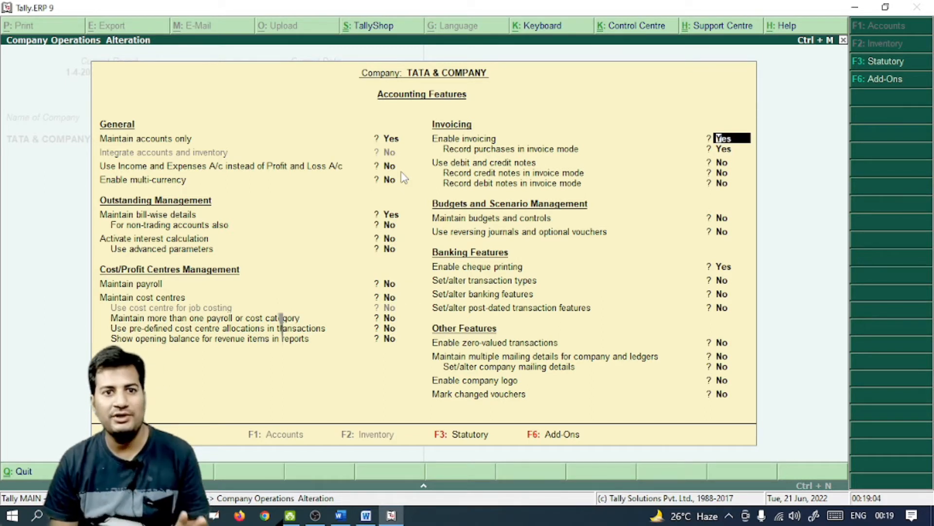
key("Return")
key("Return")
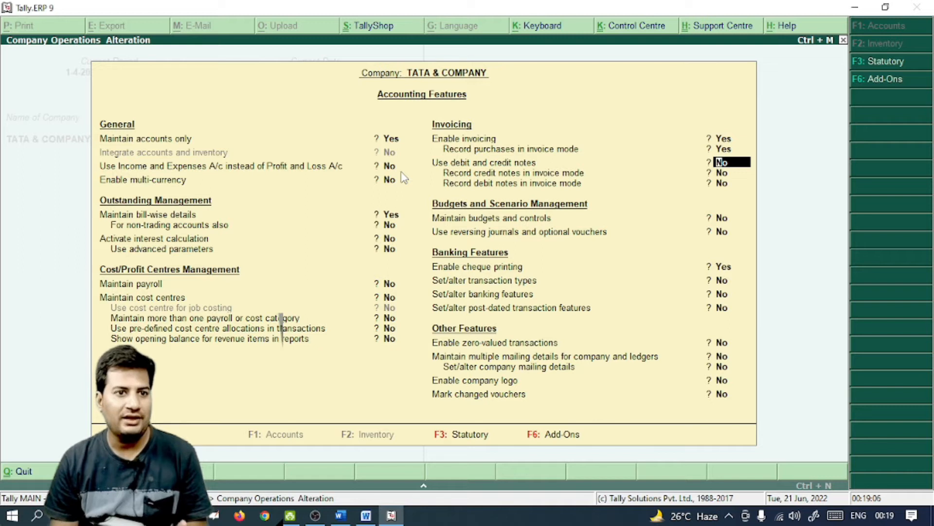
Enable debit and credit notes in invoice mode, save the features, and return to the Word brief
type("y")
key("Return")
type("y")
key("Return")
type("y")
key("Return")
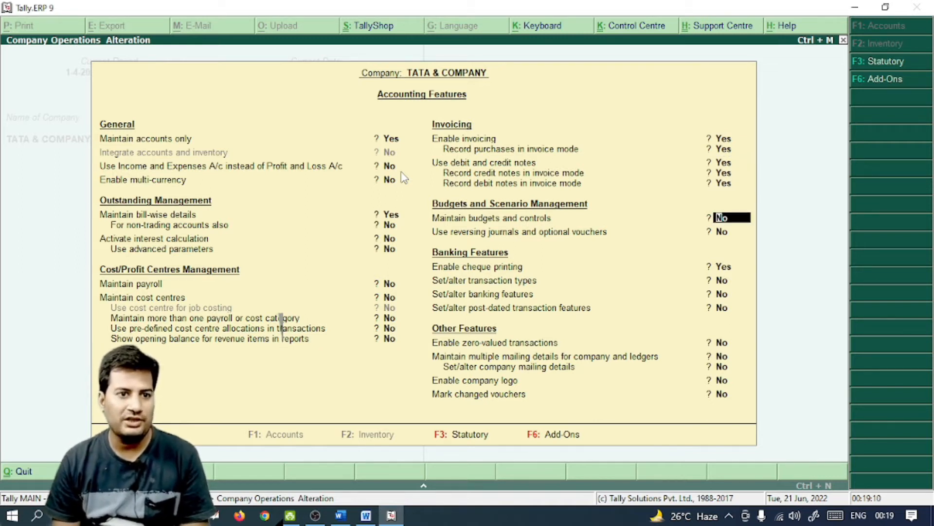
key("Return")
key("Return")
key("Return")
key("Return")
key("Return")
key("Return")
key("Return")
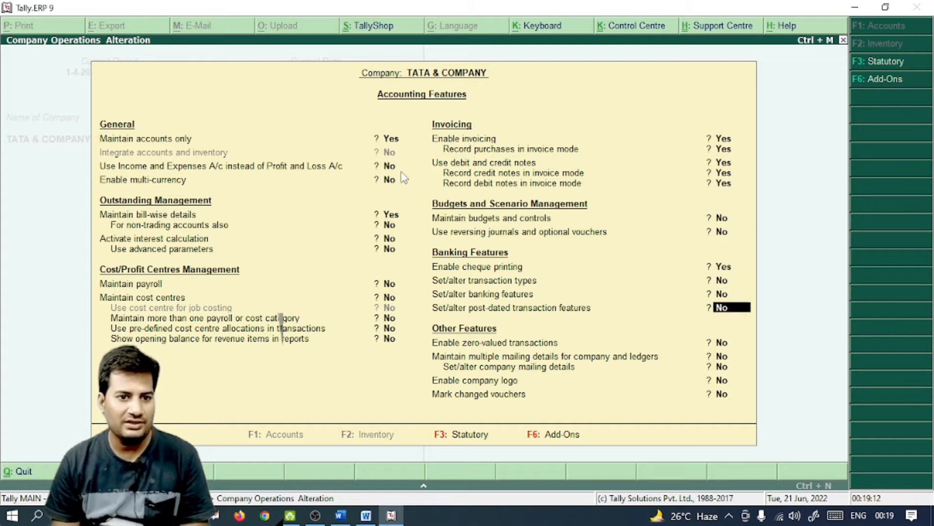
key("Return")
key("Return")
key("Return")
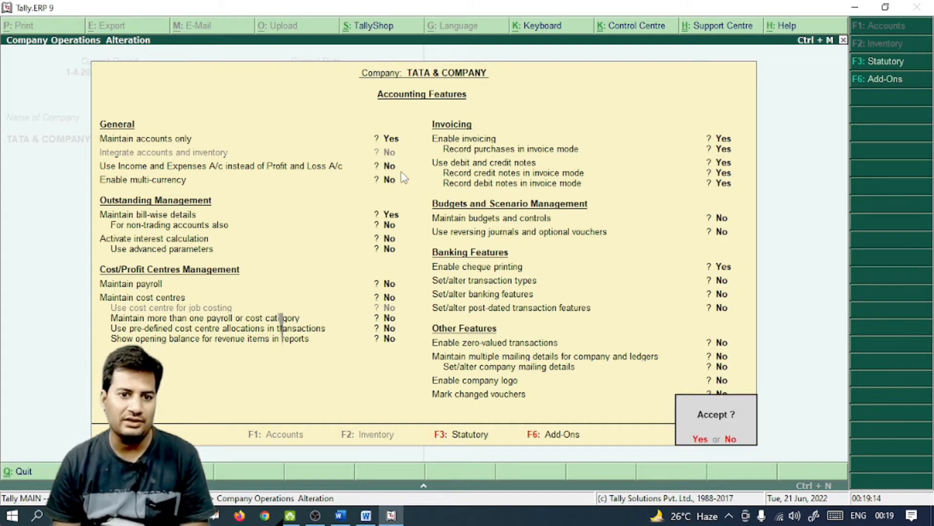
key("Return")
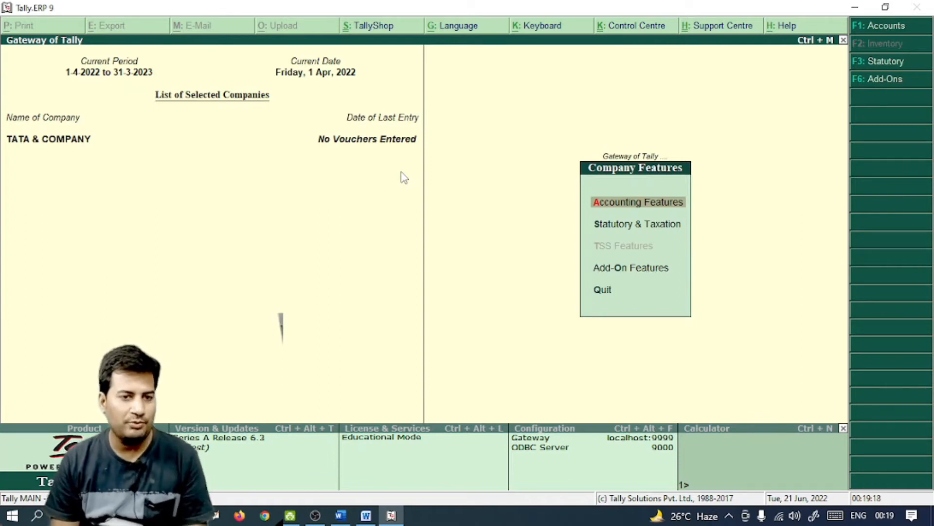
key("Escape")
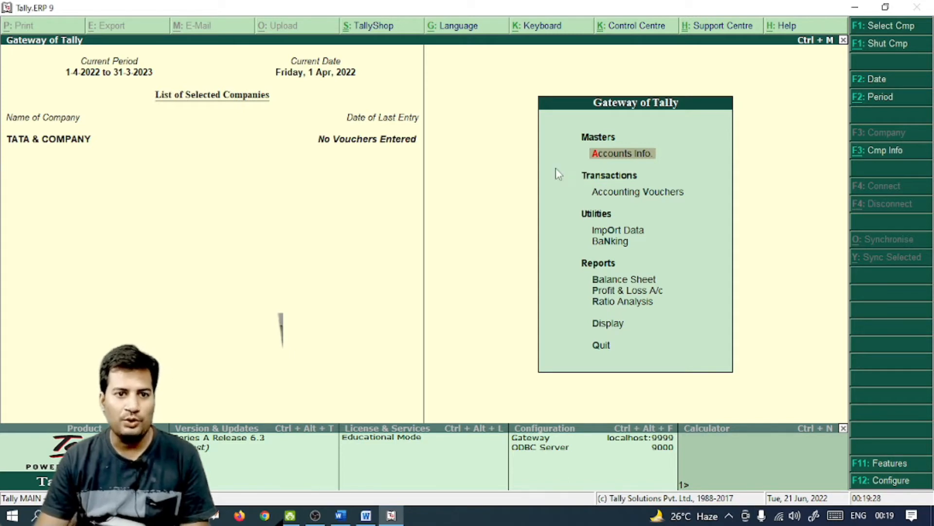
left_click(341, 514)
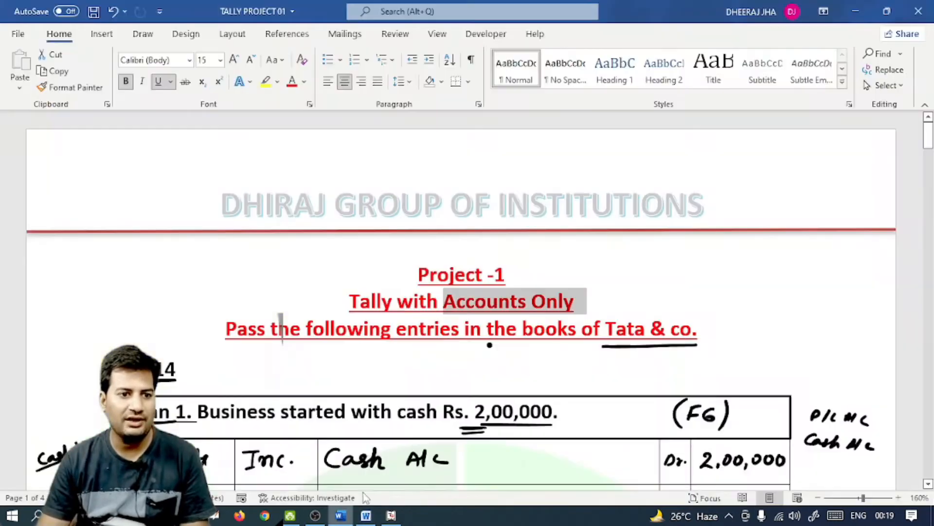
Review the brief's Name of Accounts table of nine accounts and groups, then go back to Tally
scroll(442, 340, "down", 10)
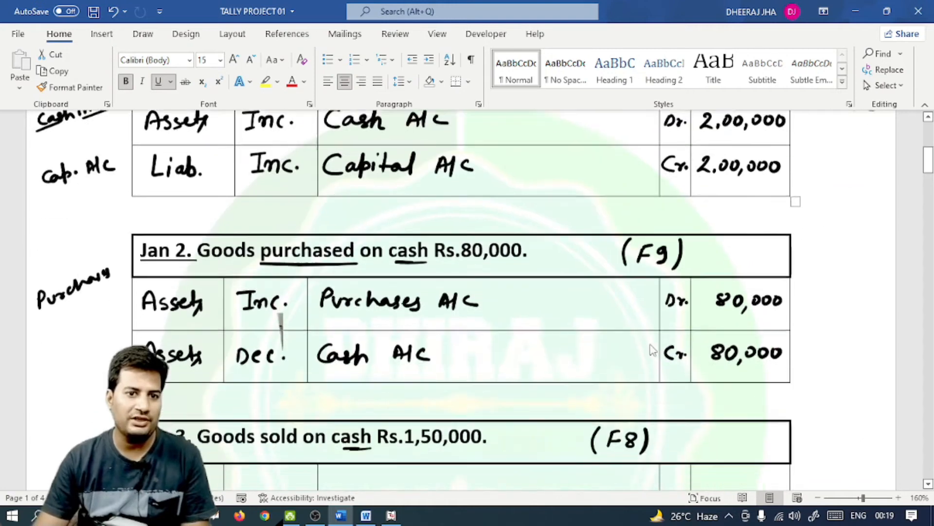
scroll(652, 350, "down", 20)
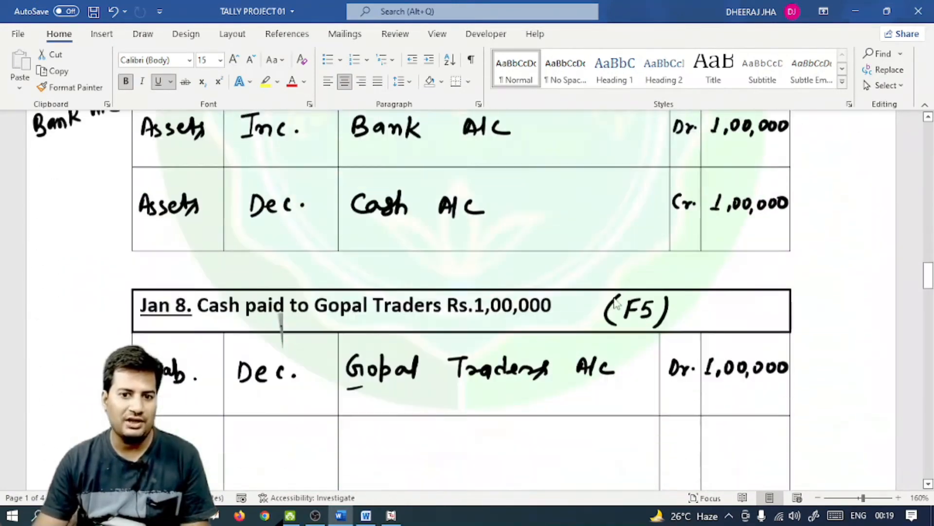
scroll(608, 291, "down", 20)
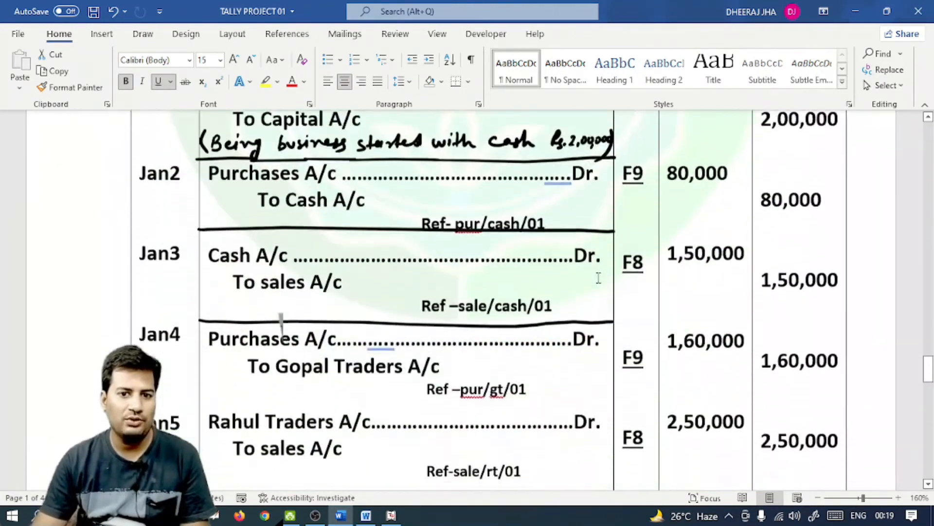
scroll(598, 277, "down", 20)
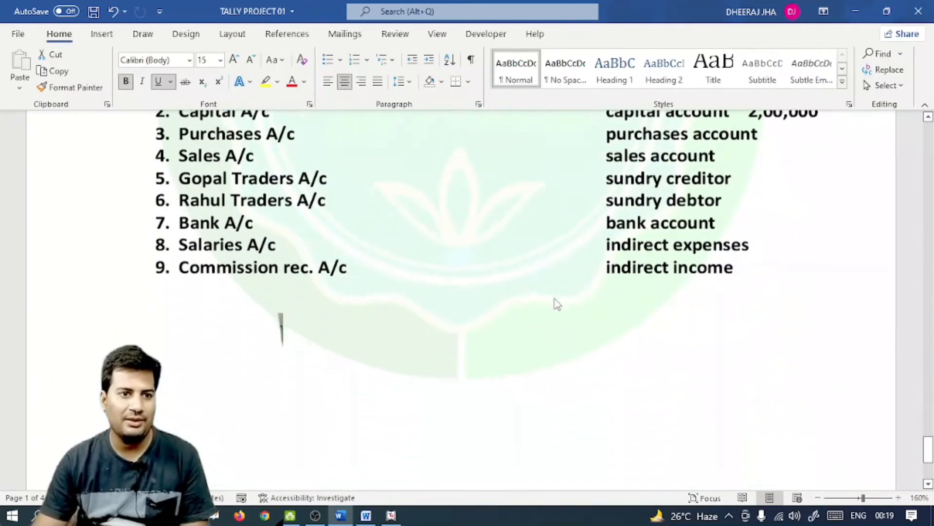
scroll(288, 246, "up", 2)
left_click(267, 238)
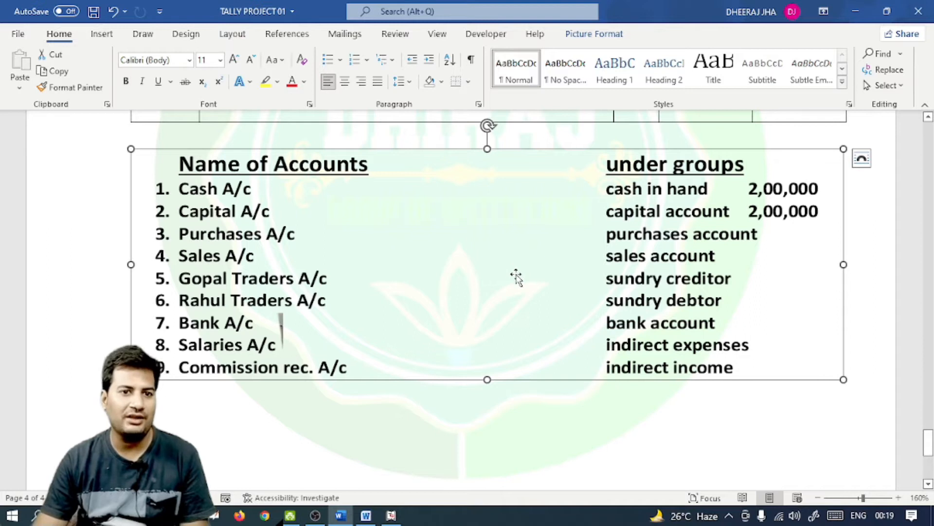
left_click(392, 515)
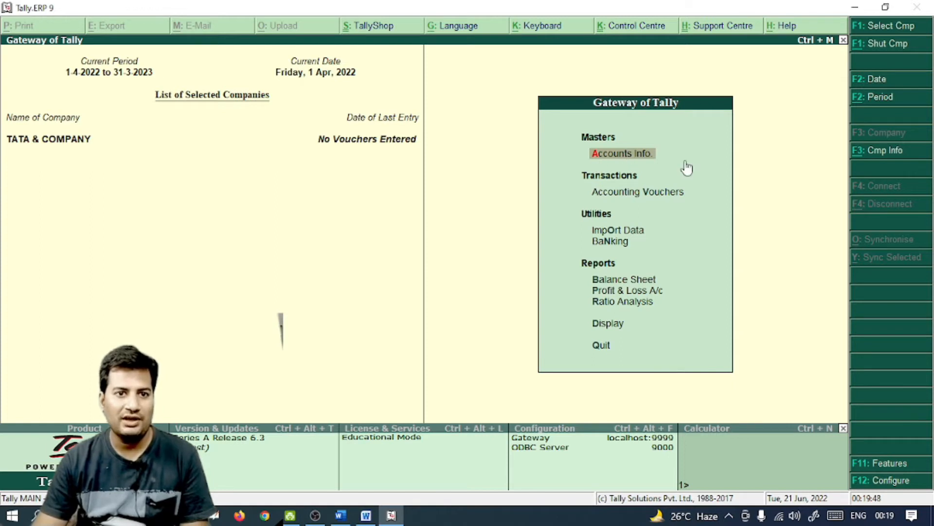
From Gateway of Tally, go into Accounts Info and then its Ledgers menu
key("Return")
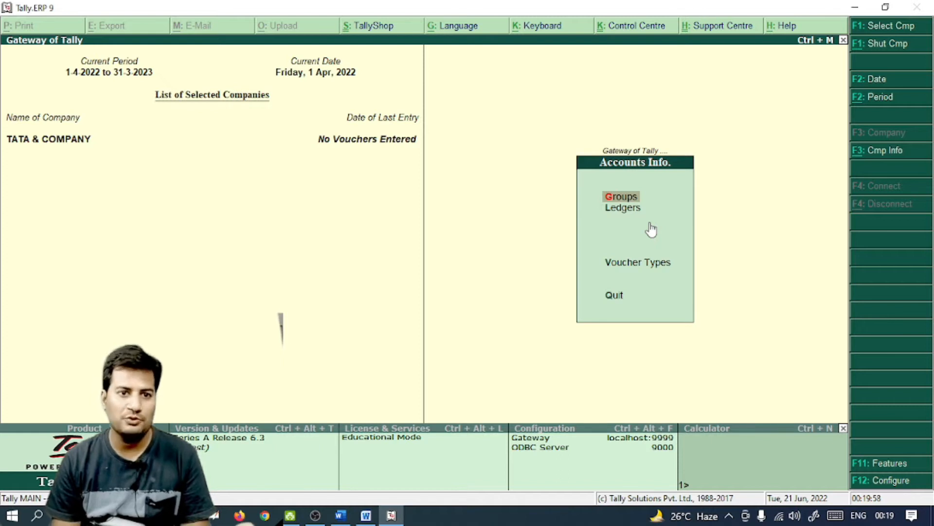
key("Down")
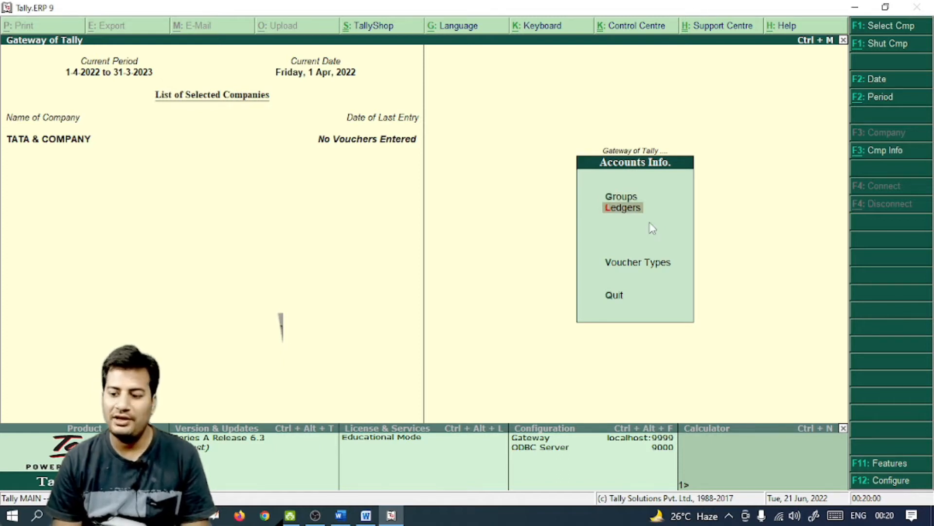
key("Return")
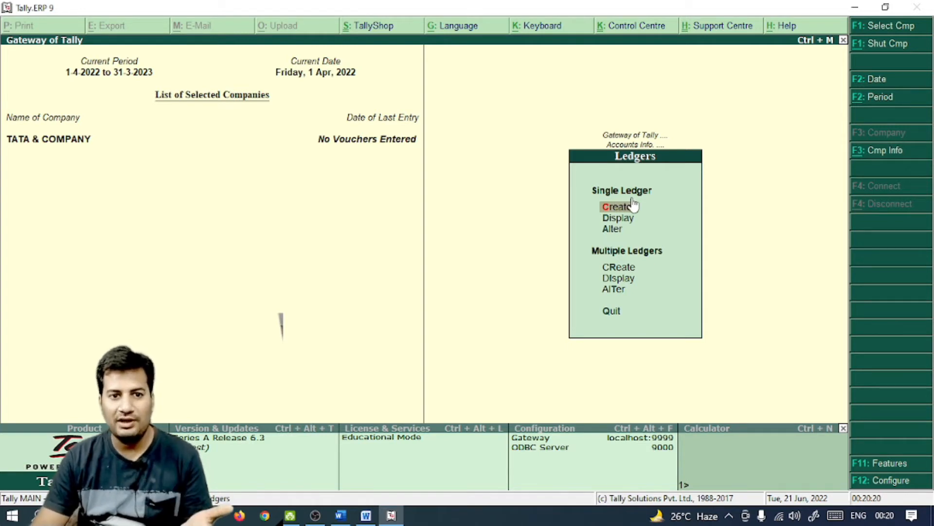
left_click(341, 515)
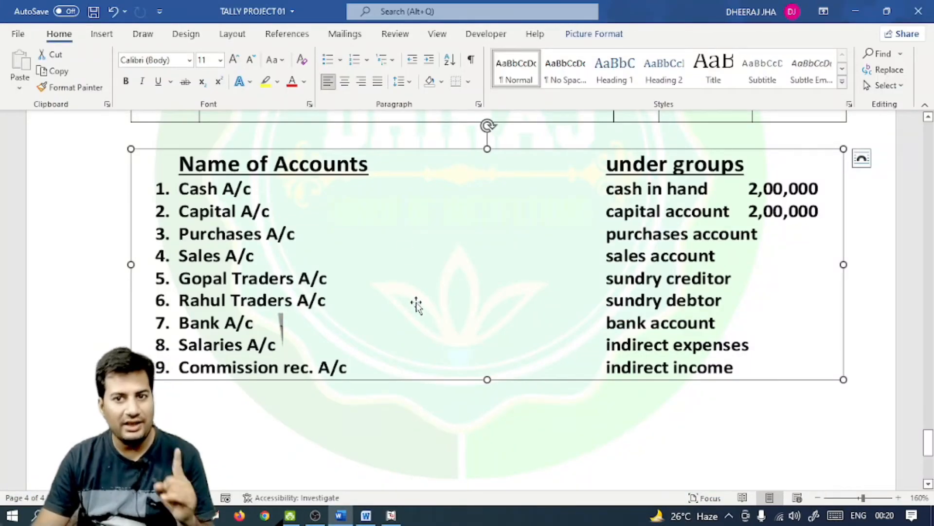
left_click(392, 516)
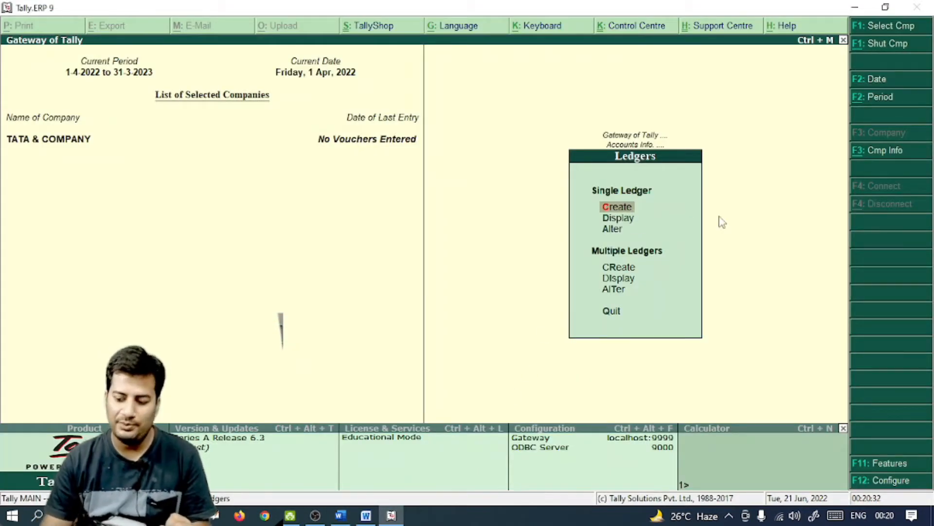
Begin a new single ledger named Capital A/c up to its group field, then consult the Word accounts list
key("Return")
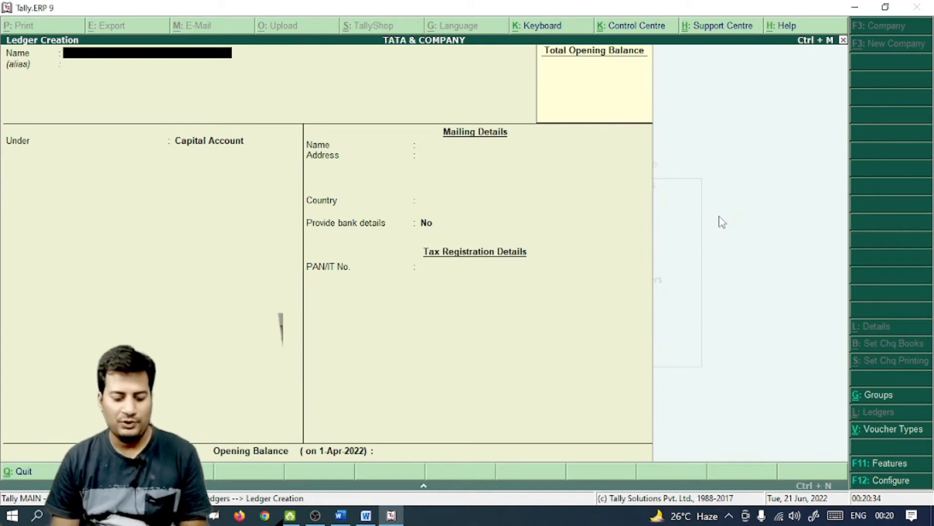
type("C")
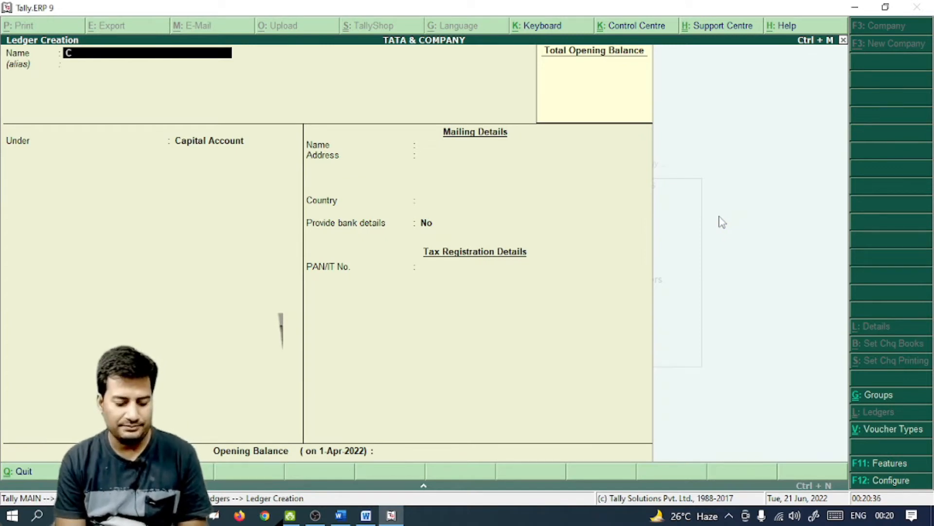
type("apital A/c")
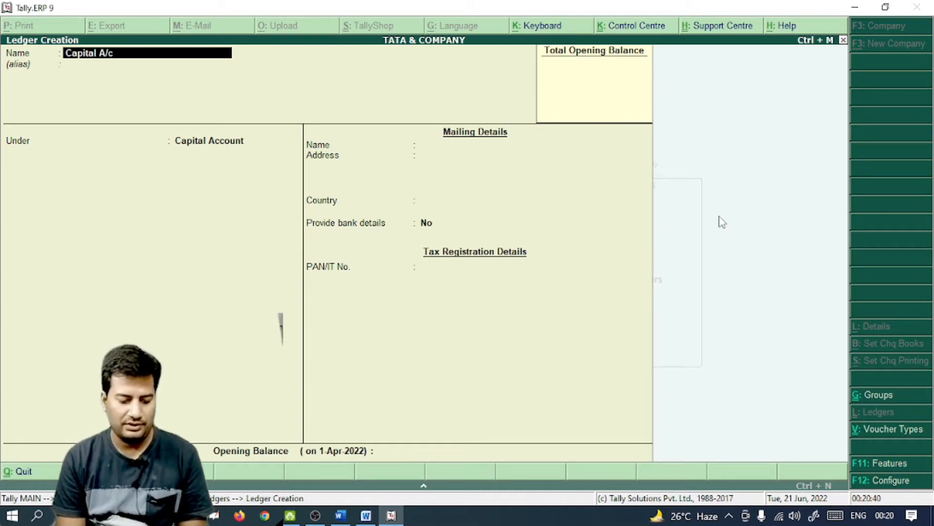
key("Return")
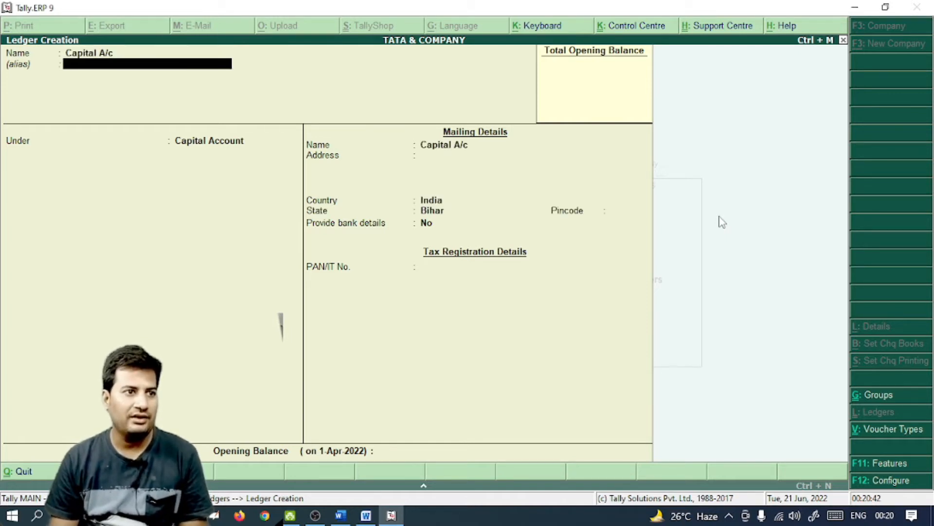
key("Return")
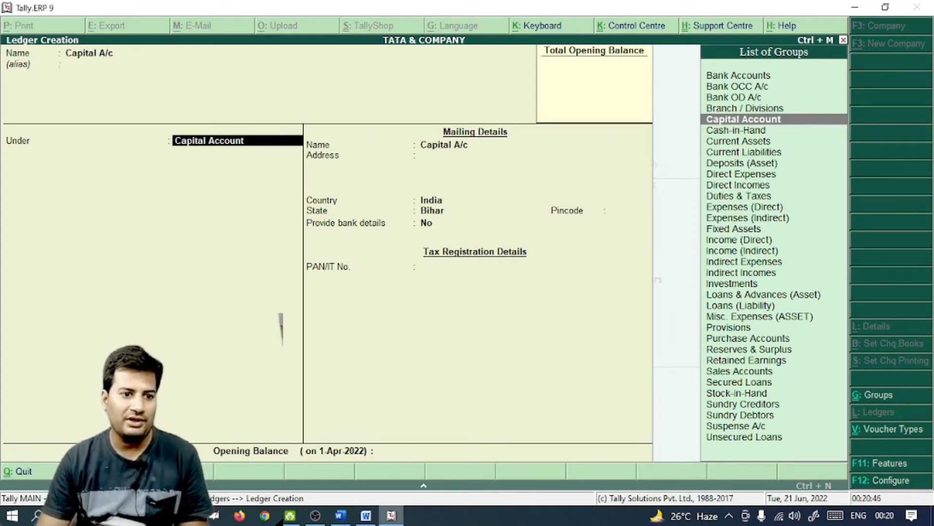
left_click(341, 516)
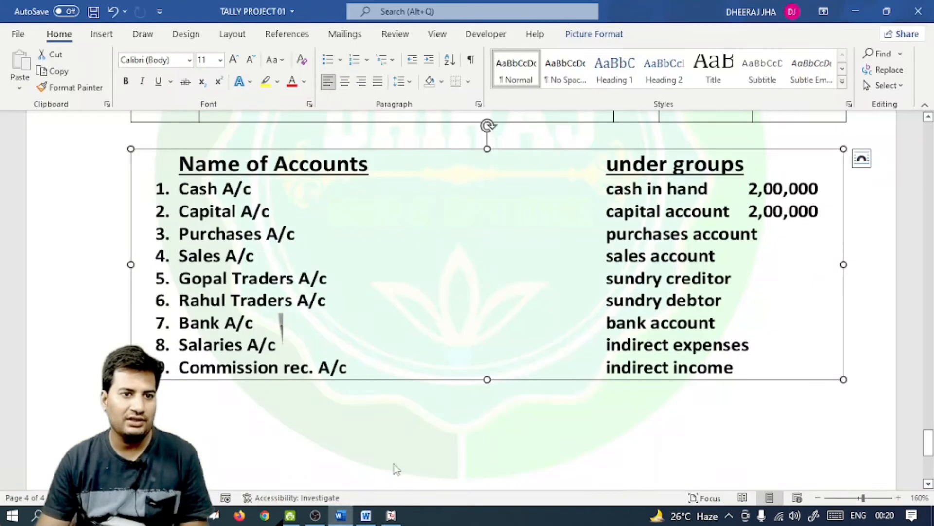
After checking the Word list, discard the unfinished Capital A/c ledger in Tally
left_click(245, 192)
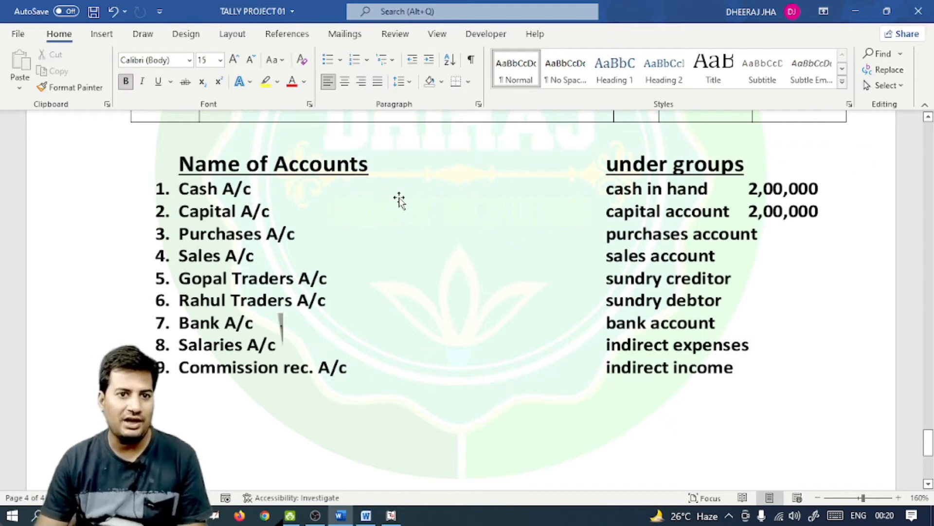
left_click(391, 515)
key("Escape")
key("y")
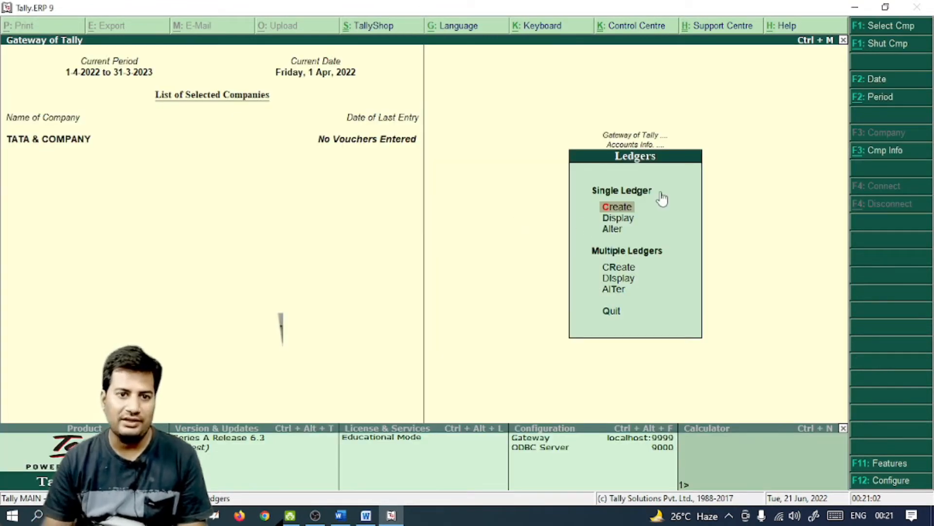
Look over the list of existing ledgers in Tally
key("Down")
key("Return")
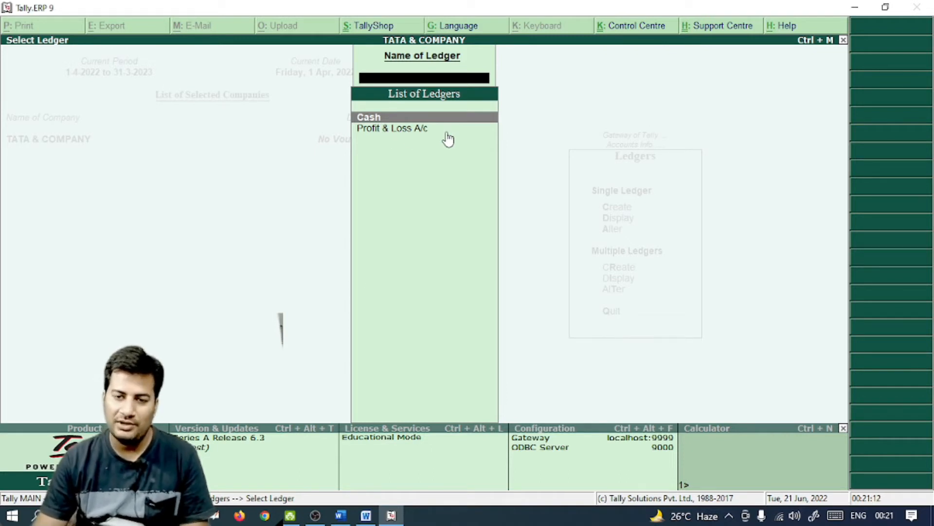
key("Escape")
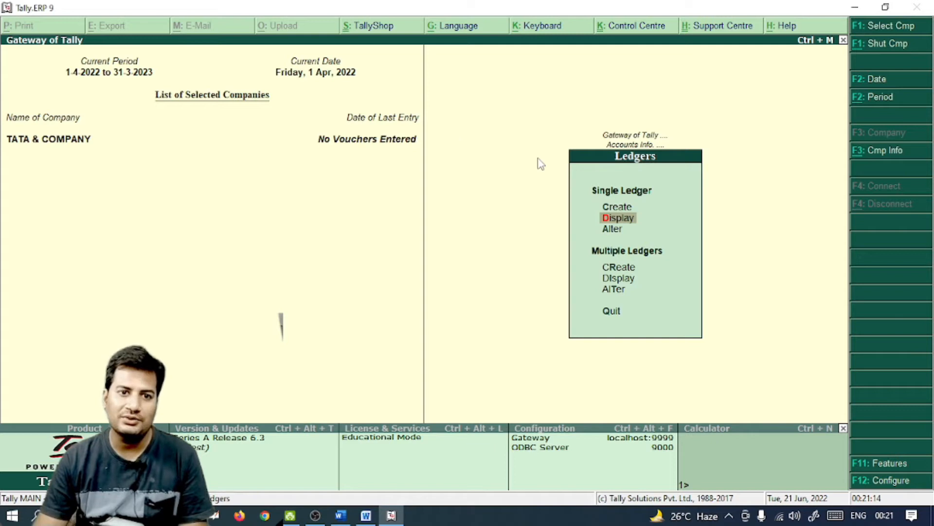
Create the Capital A/c ledger under Capital Account with state Bihar, then leave ledger creation
key("Up")
key("Return")
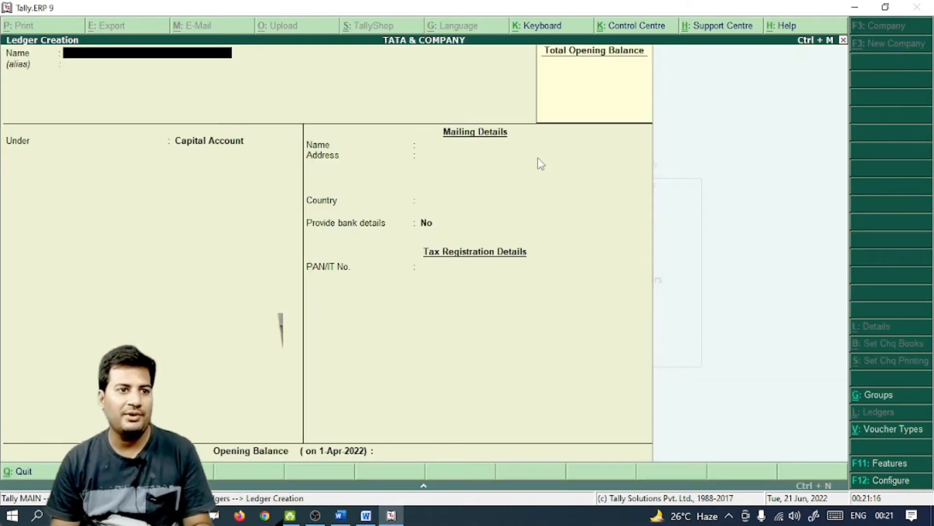
type("Capita")
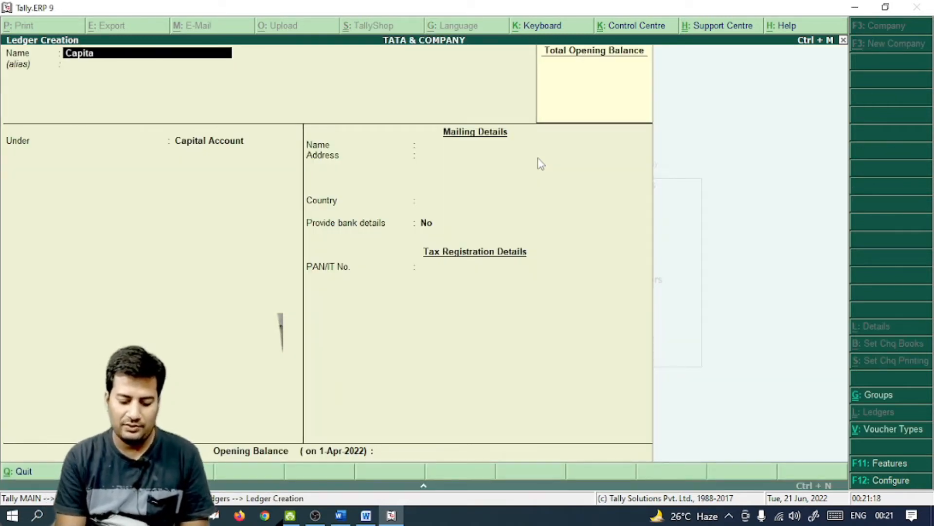
type("l a/c")
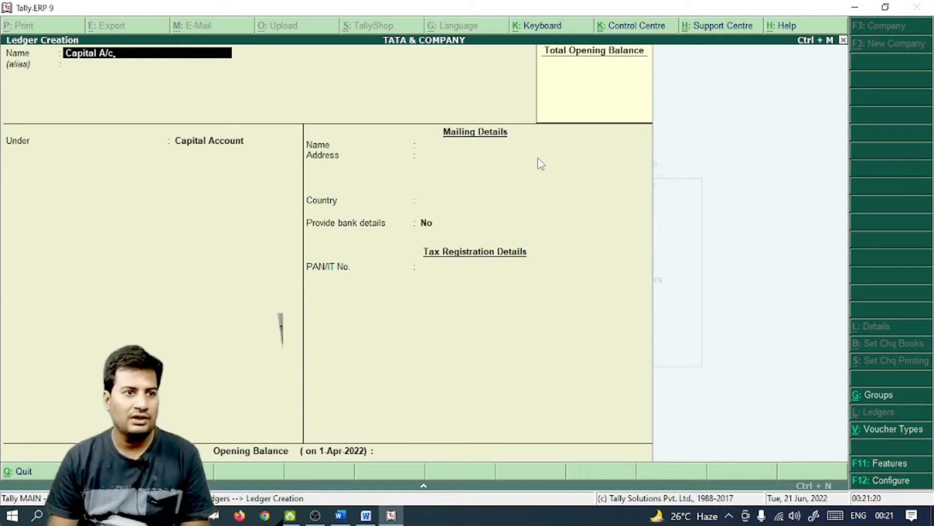
key("Return")
key("Return")
key("Return")
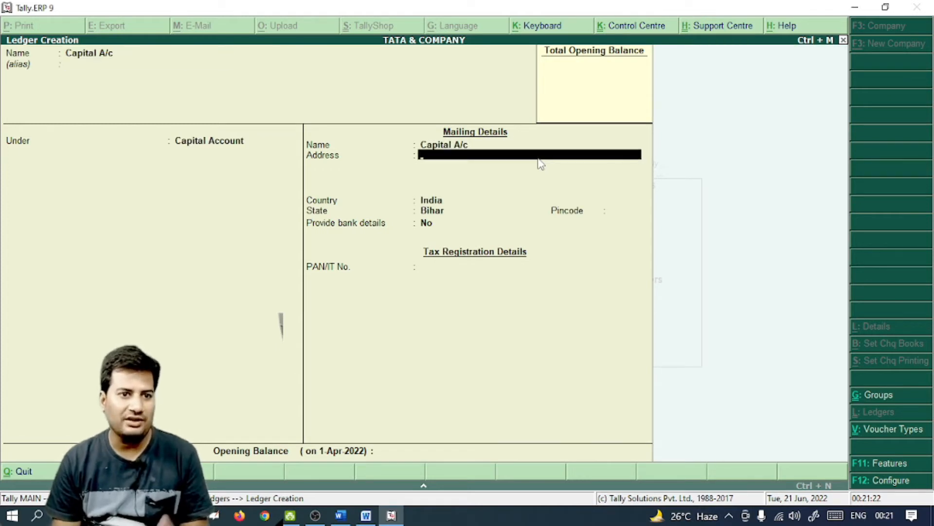
key("Return")
key("Return")
key("Return")
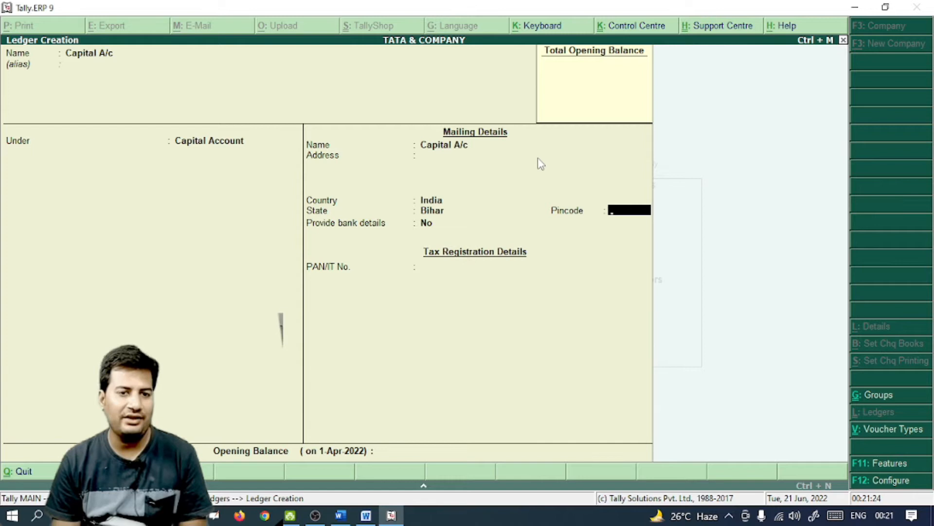
key("Return")
key("Return")
key("Return")
key("Return")
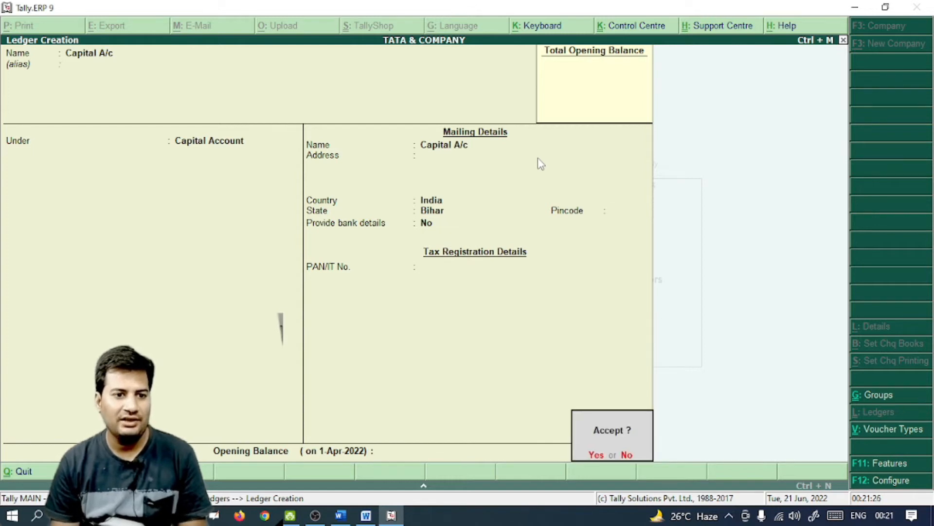
key("Return")
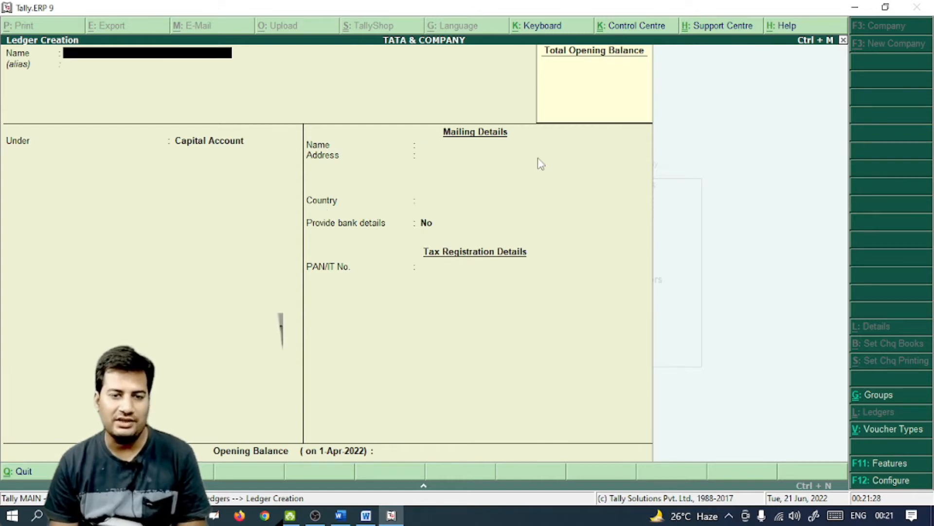
key("Escape")
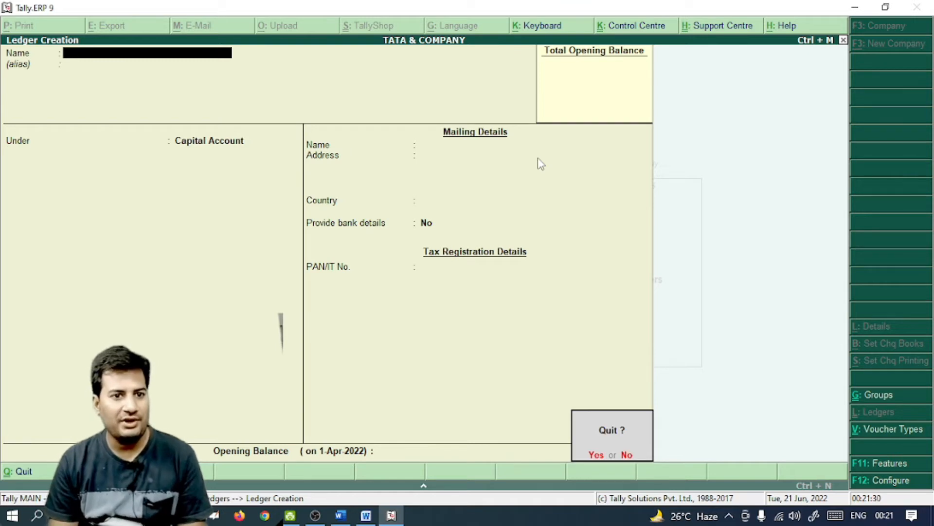
key("Return")
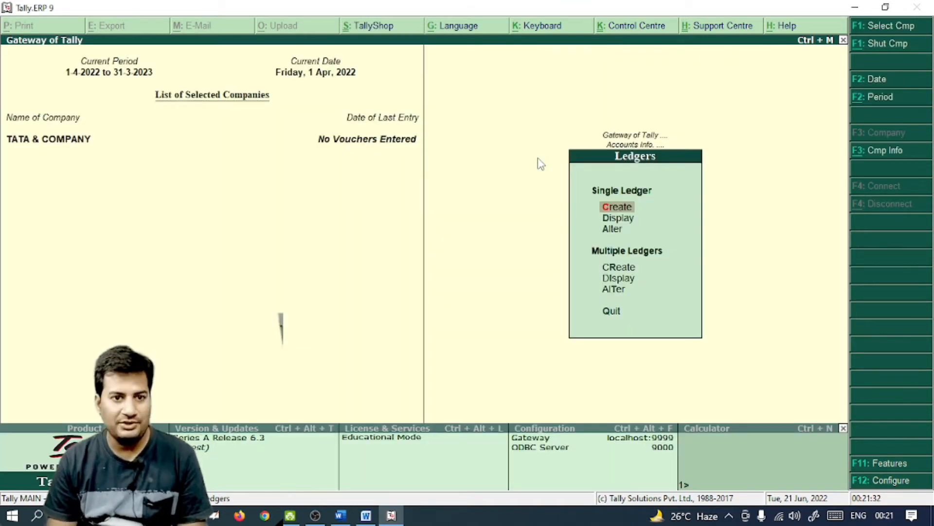
key("Down")
Browse the ledger list: Capital A/c, Cash and Profit & Loss A/c
key("Return")
key("Down")
key("Up")
key("Down")
key("Down")
key("Up")
key("Up")
key("Down")
key("Down")
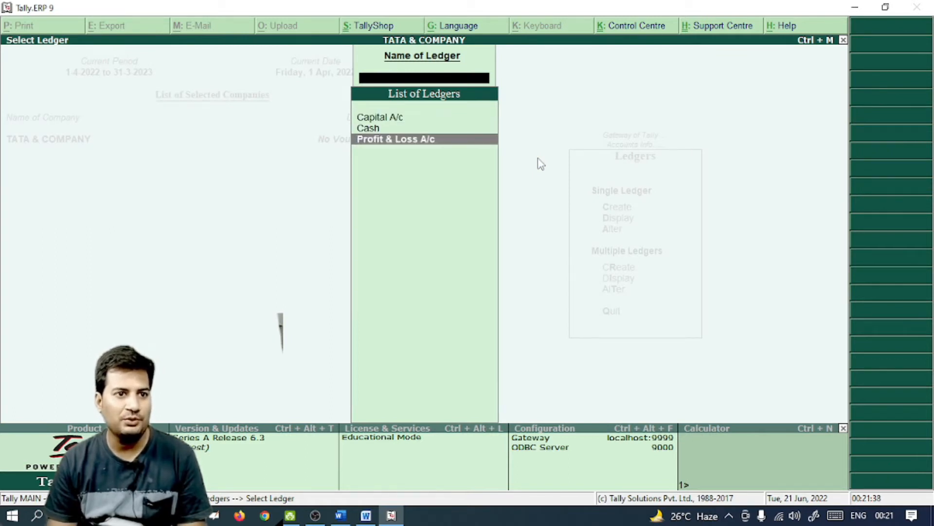
key("Escape")
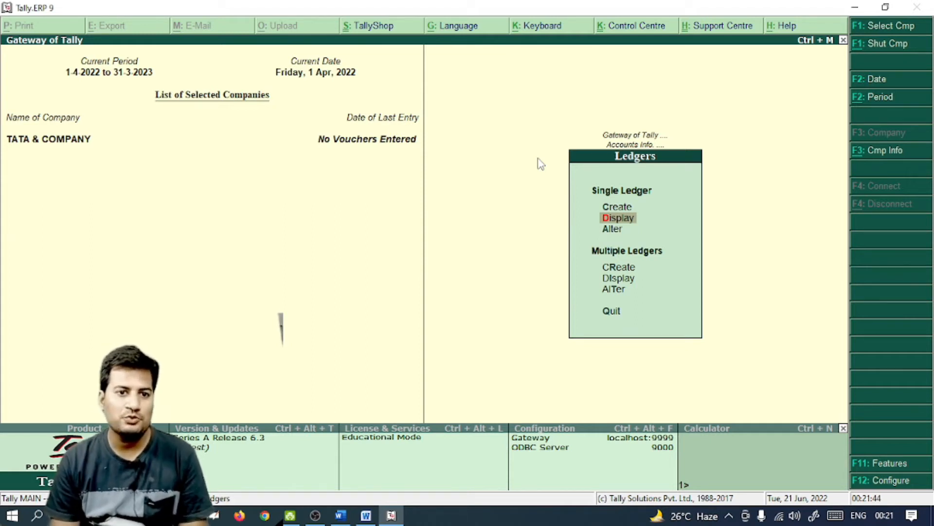
Display the Capital A/c ledger details, then open the single-ledger Alter list
key("Return")
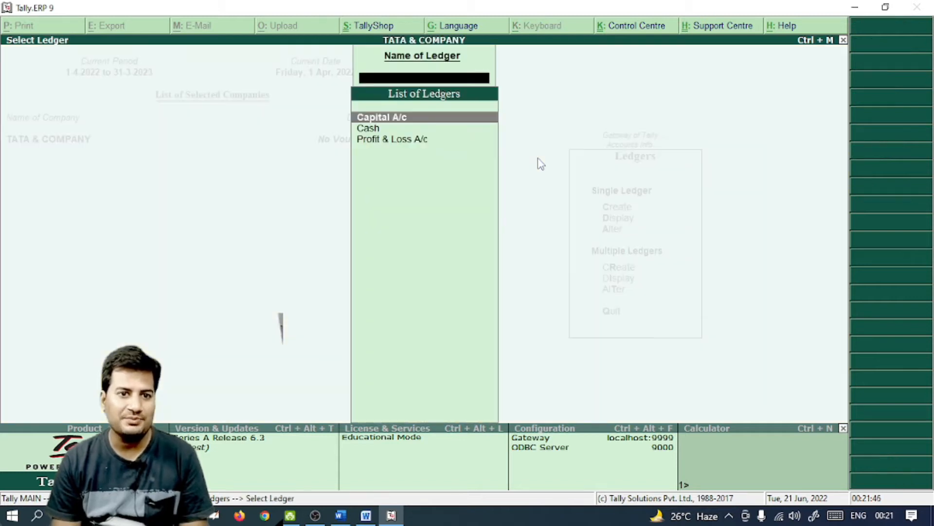
key("Return")
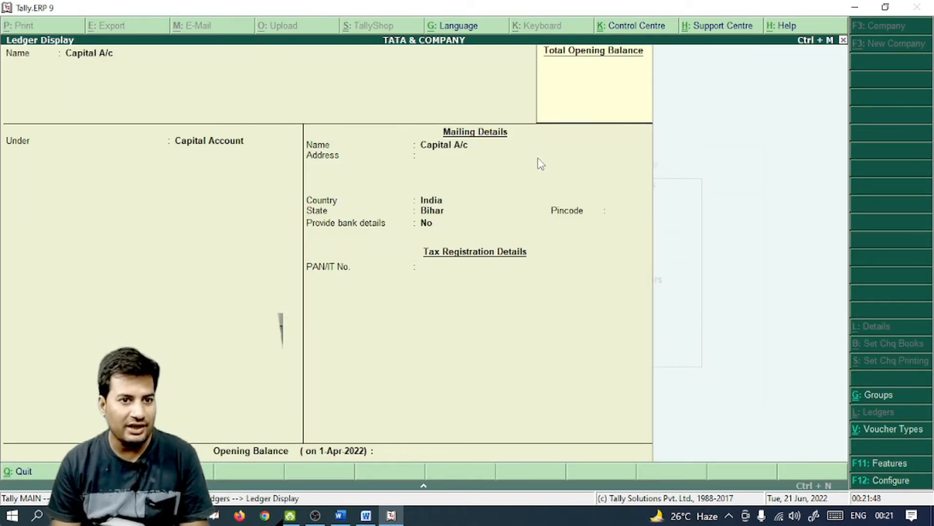
key("Escape")
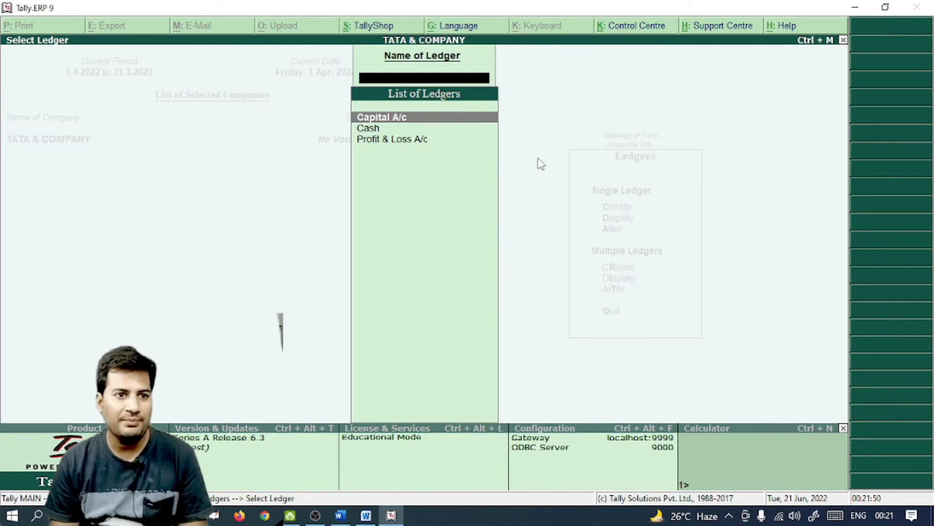
key("Escape")
key("Down")
key("Up")
key("Down")
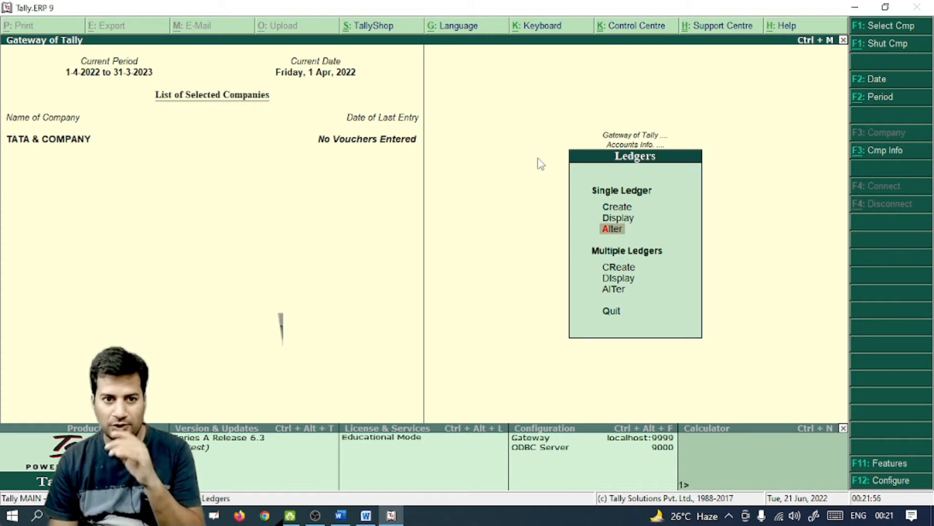
key("Return")
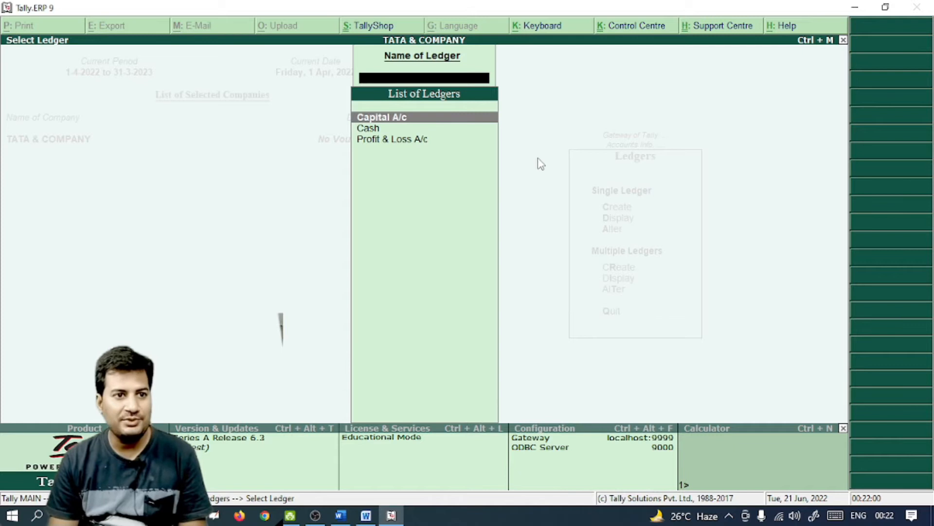
key("Down")
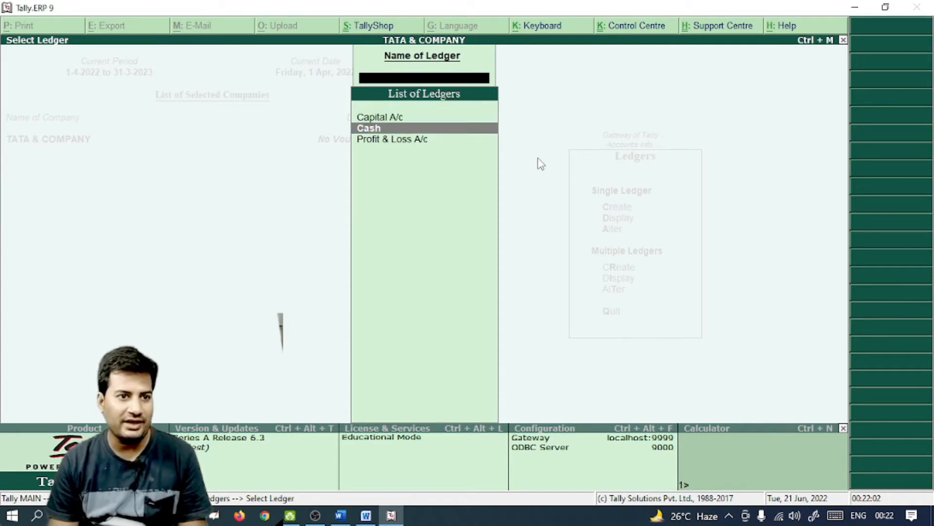
key("Return")
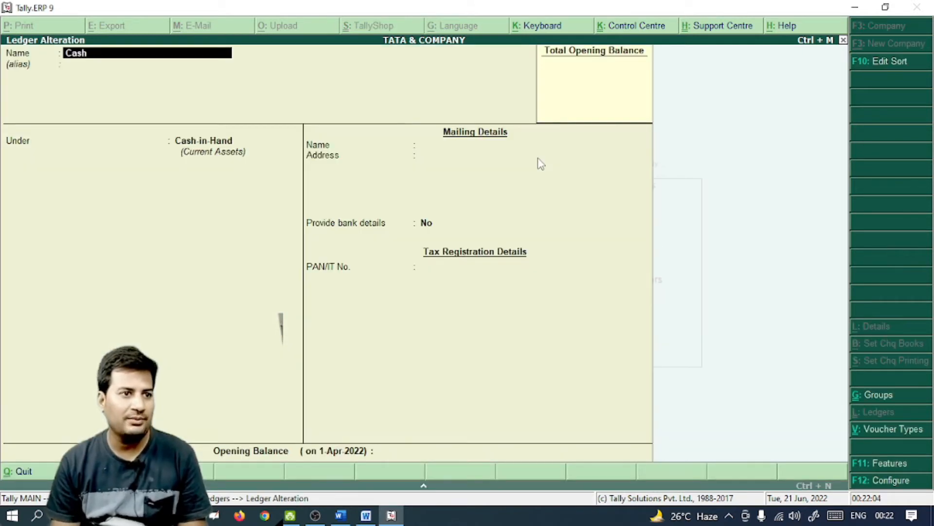
key("Return")
key("Return")
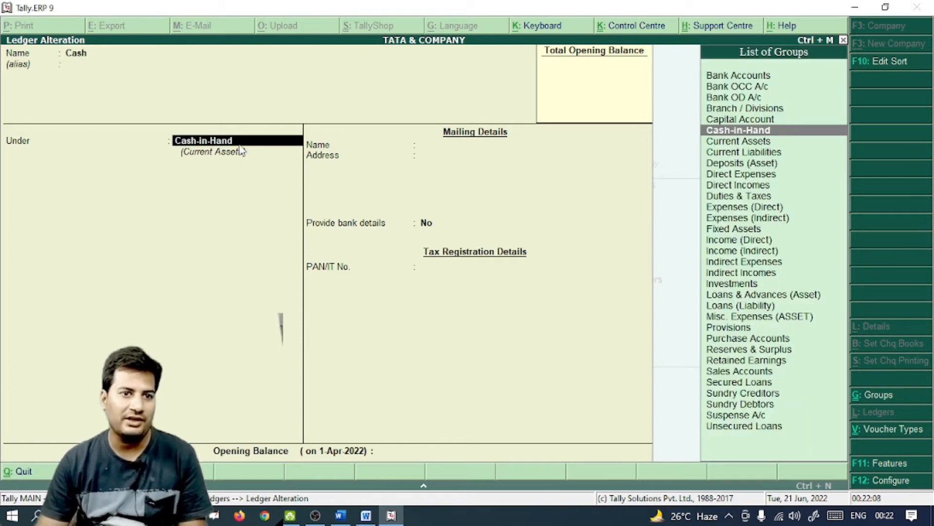
key("Return")
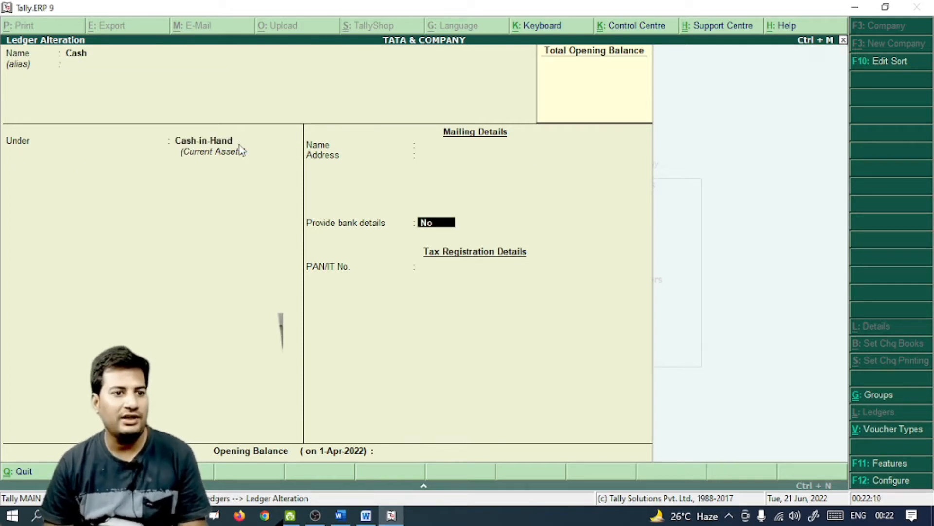
key("Return")
left_click(239, 143)
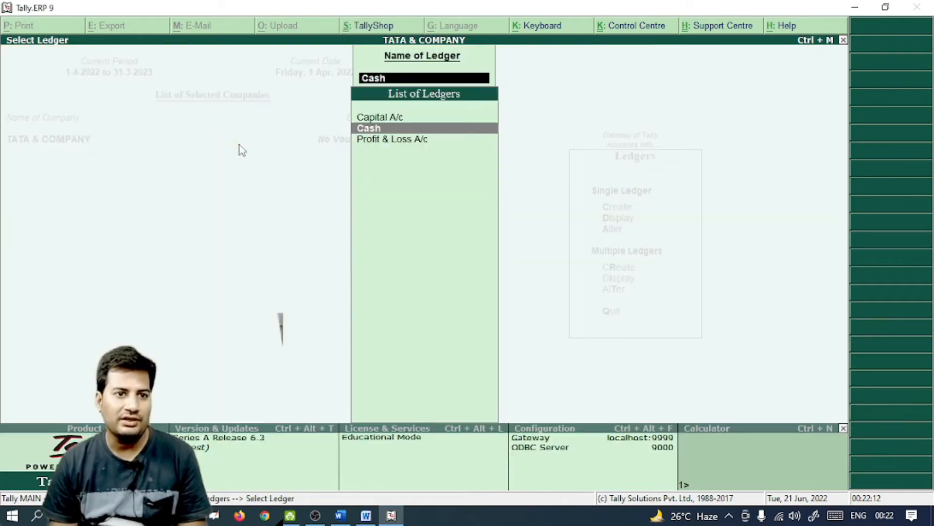
key("Down")
key("Return")
key("Return")
key("Return")
key("Return")
key("Return")
key("Return")
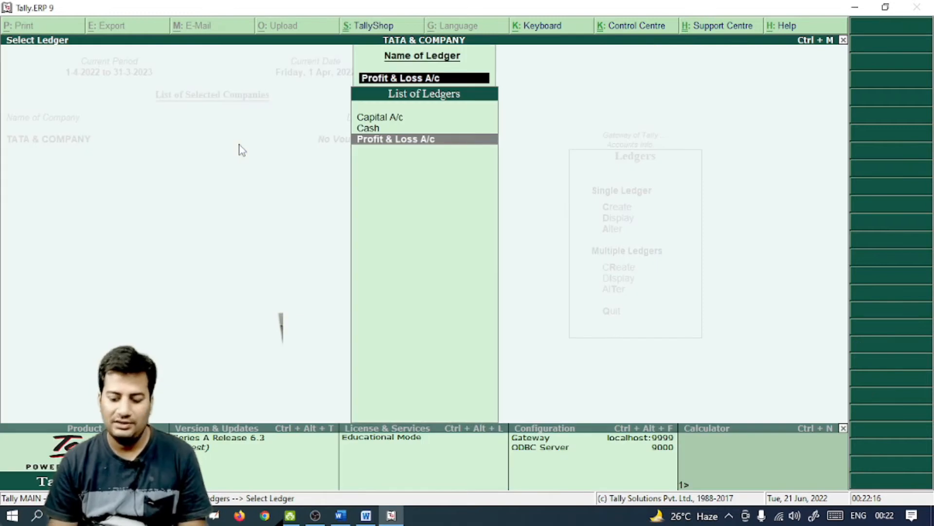
key("Up")
key("Up")
key("Return")
key("Return")
key("Return")
key("Return")
key("Return")
key("Return")
key("Return")
key("Return")
key("Return")
key("Return")
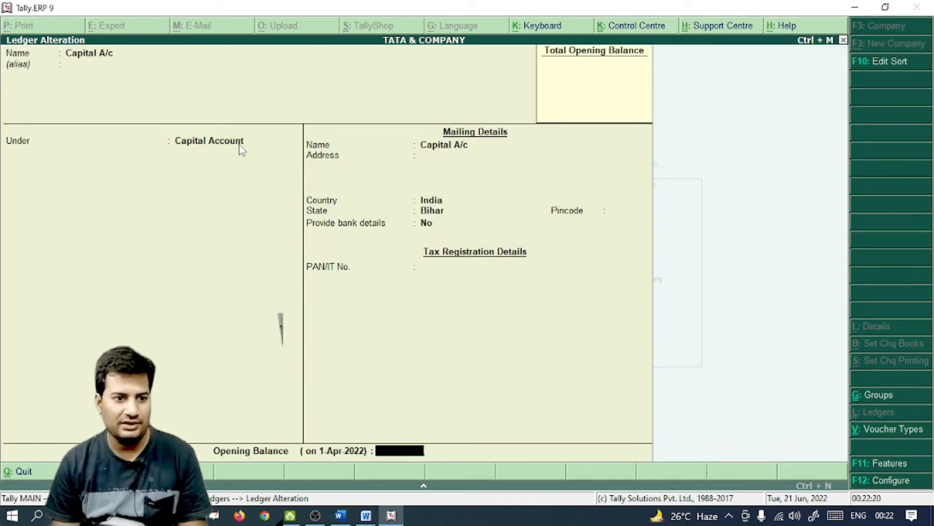
key("Return")
key("Return")
key("Escape")
key("Escape")
key("Down")
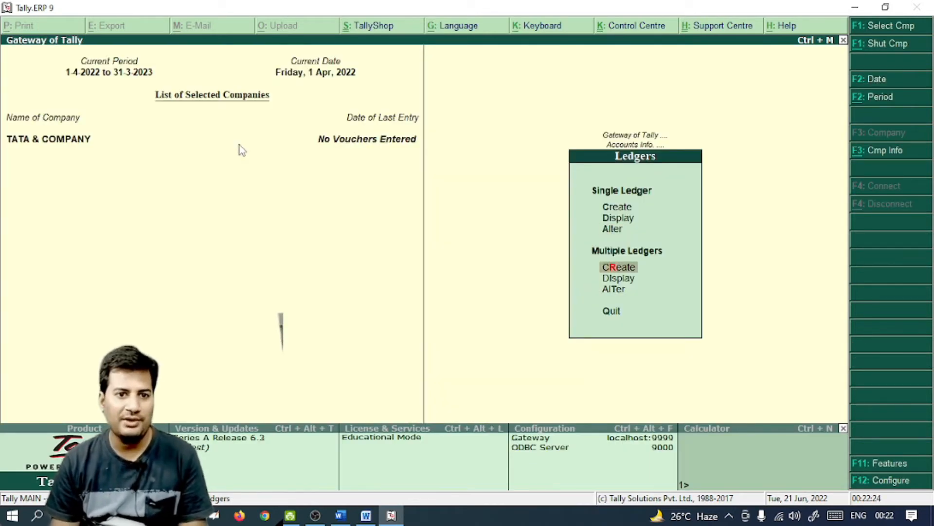
key("Return")
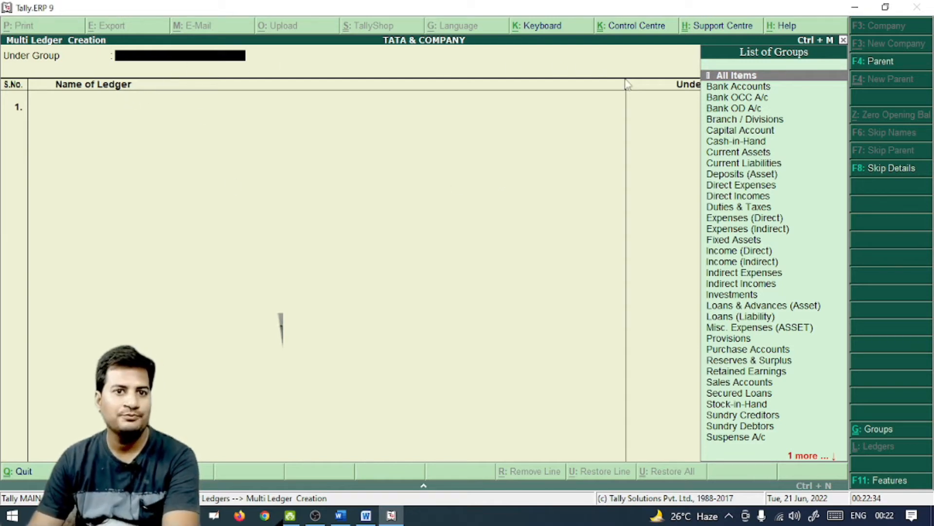
In Multiple Ledger creation, choose Bank Accounts as the group and enter Bank in row 1
left_click(724, 91)
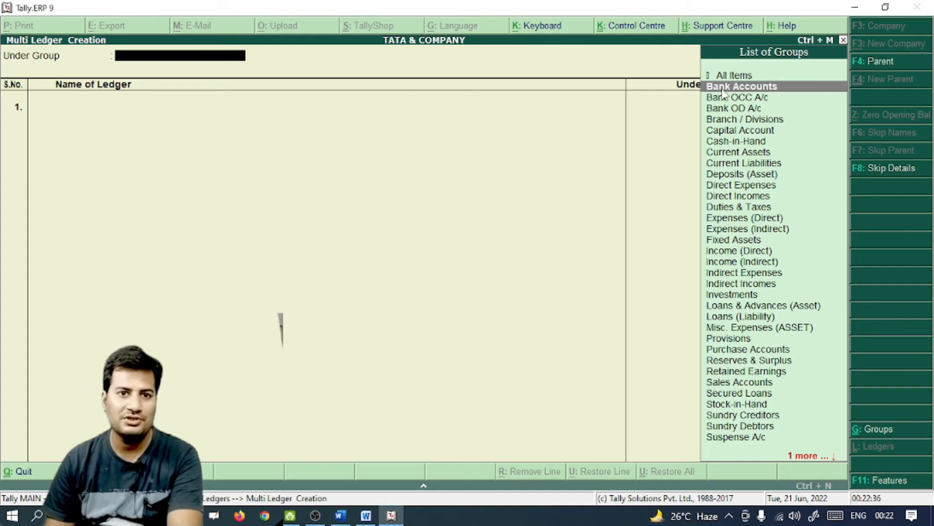
left_click(724, 91)
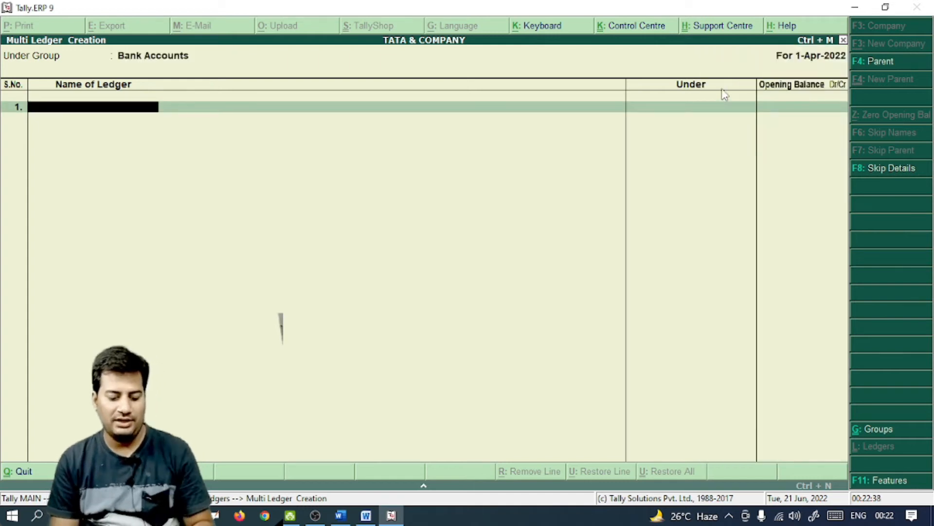
type("Bank")
key("Return")
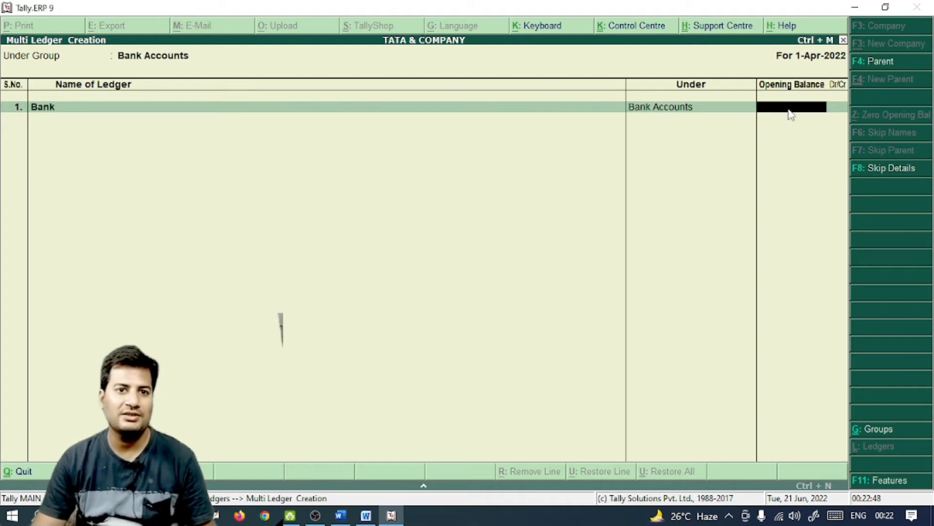
Change the Under Group to Sundry Debtors, then consult the Word account list
key("BackSpace")
key("BackSpace")
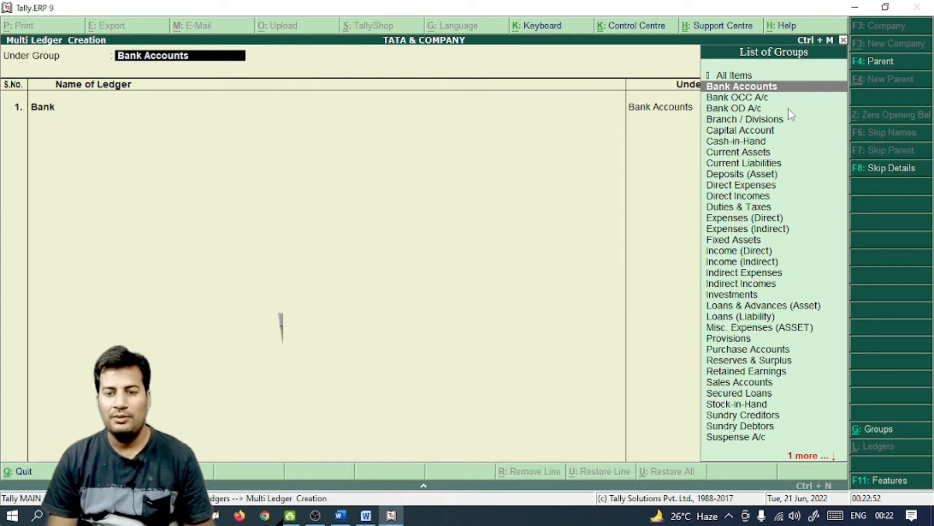
type("Sun")
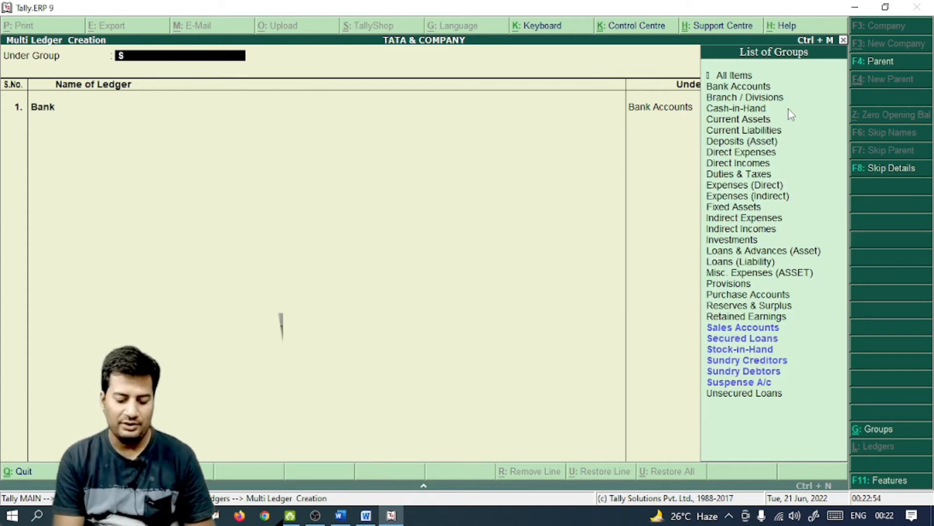
key("Down")
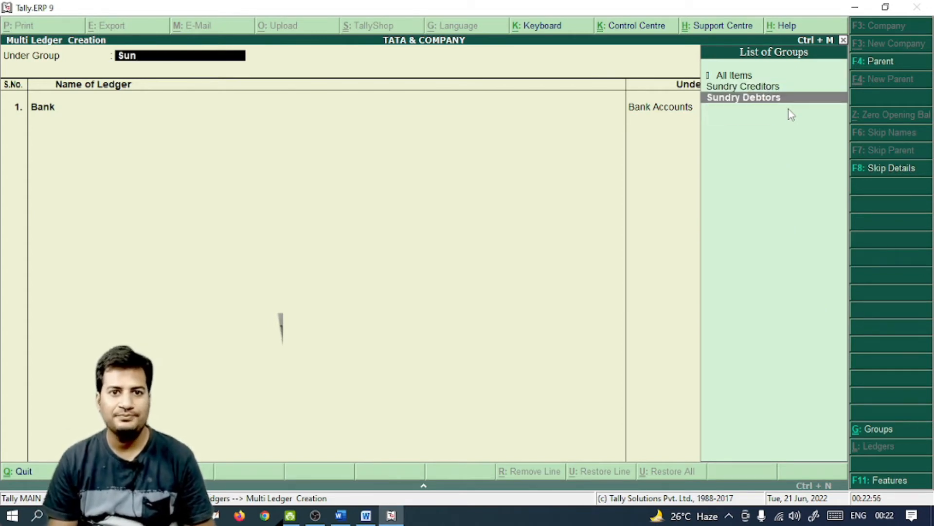
key("Return")
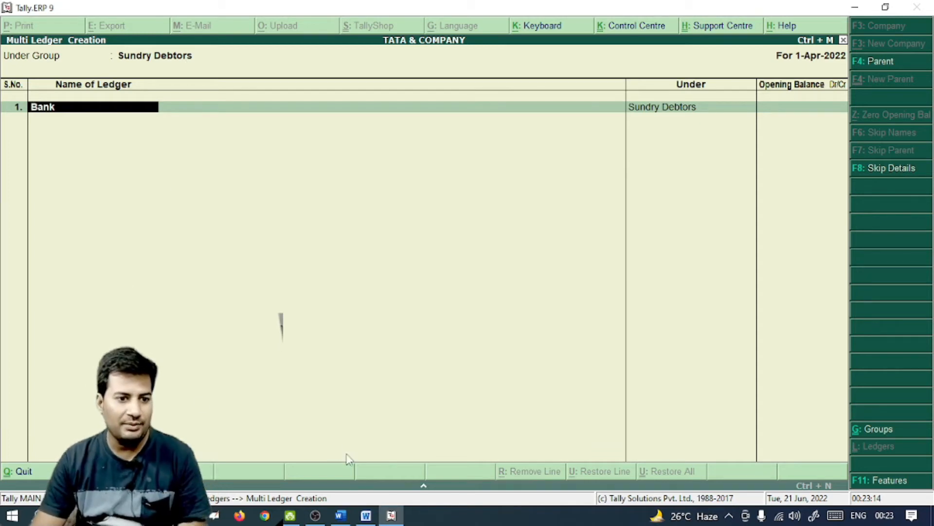
left_click(340, 518)
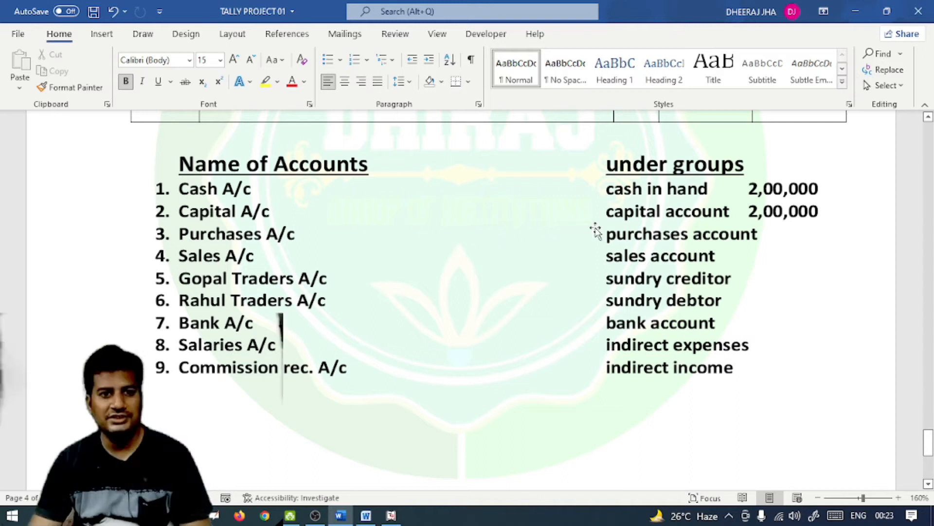
Set the multiple-ledger Under Group to All Items, then recheck the Word account list
left_click(345, 522)
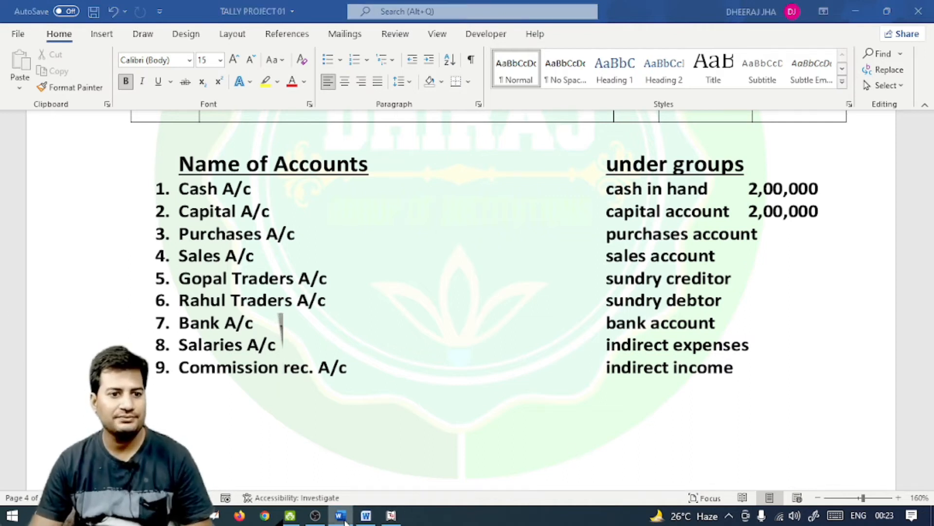
key("BackSpace")
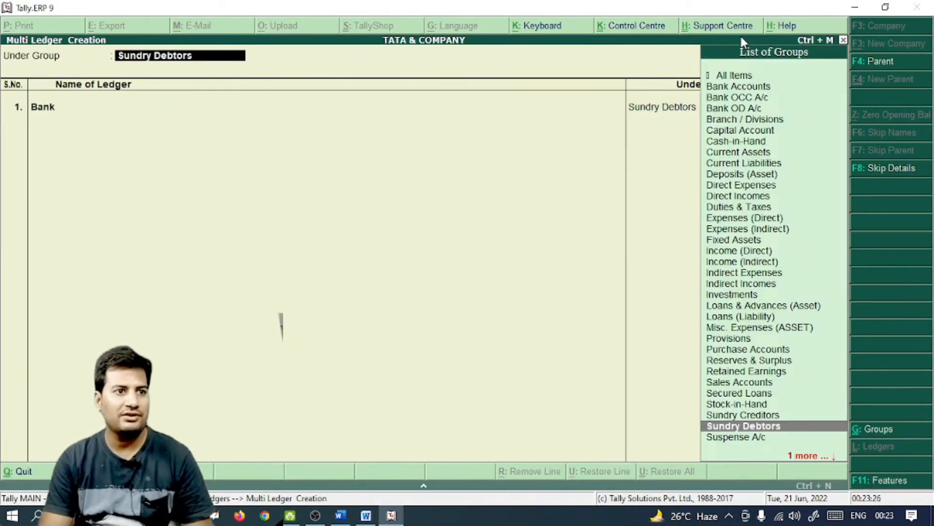
key("Up")
key("Up")
key("Up")
key("Up")
key("Up")
key("Up")
key("Up")
key("Up")
key("Up")
key("Up")
key("Up")
key("Up")
key("Up")
key("Up")
key("Up")
key("Up")
key("Up")
key("Up")
key("Up")
key("Up")
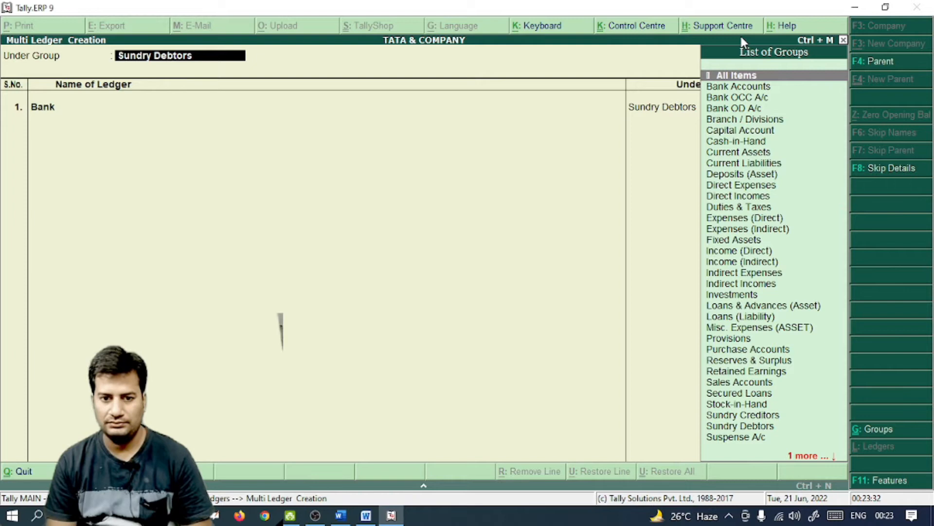
left_click(315, 515)
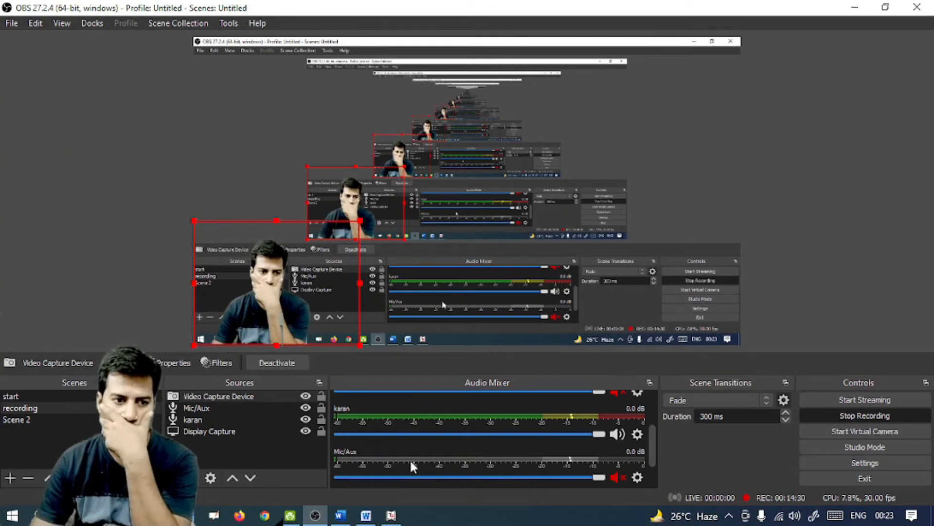
left_click(315, 521)
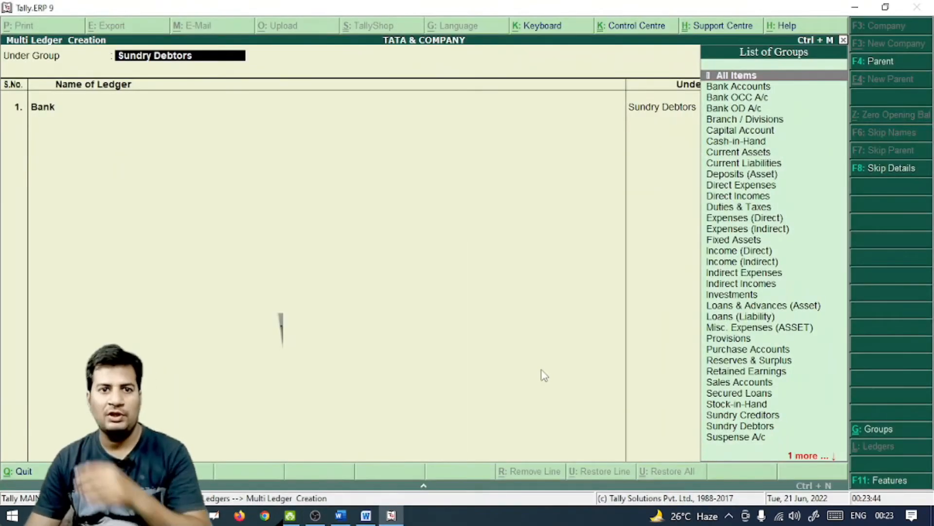
key("Return")
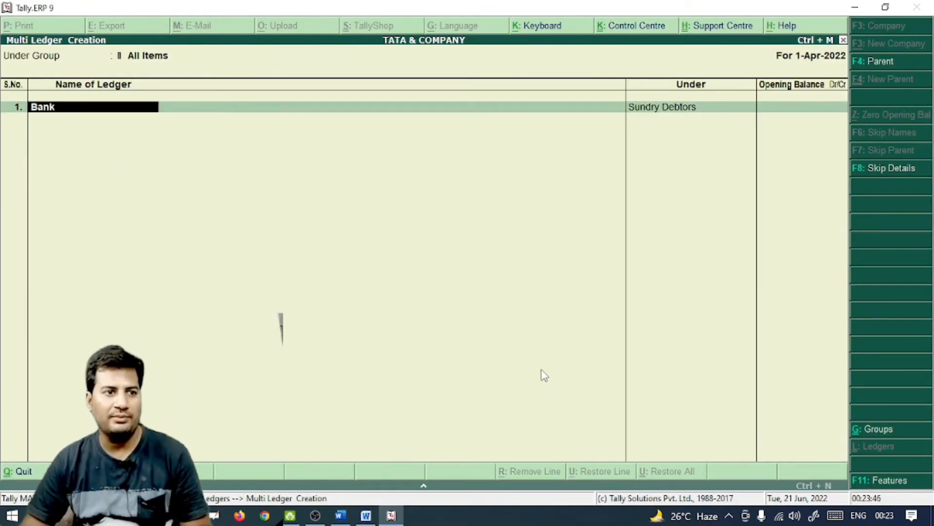
left_click(341, 515)
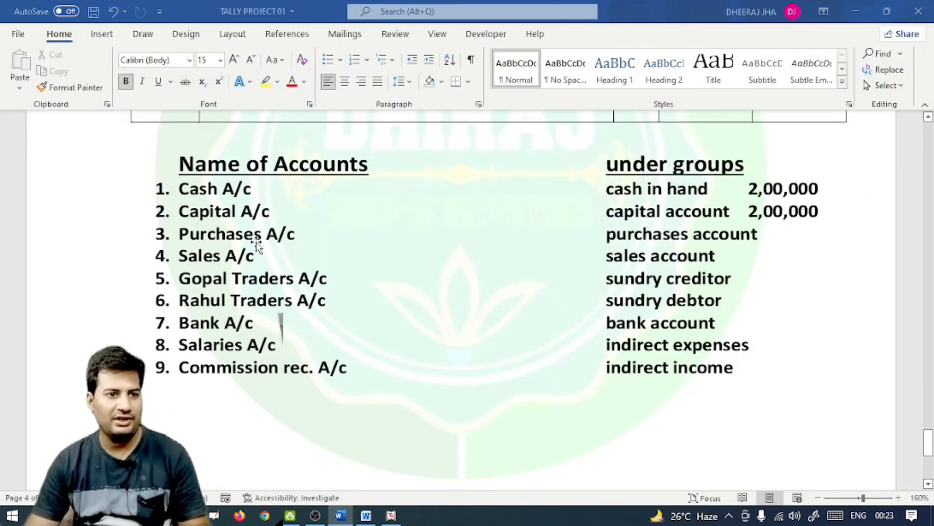
Add Purchases A/c under Purchase Accounts and Sales A/c under Sales Accounts
key("alt+Tab")
type("Purchase")
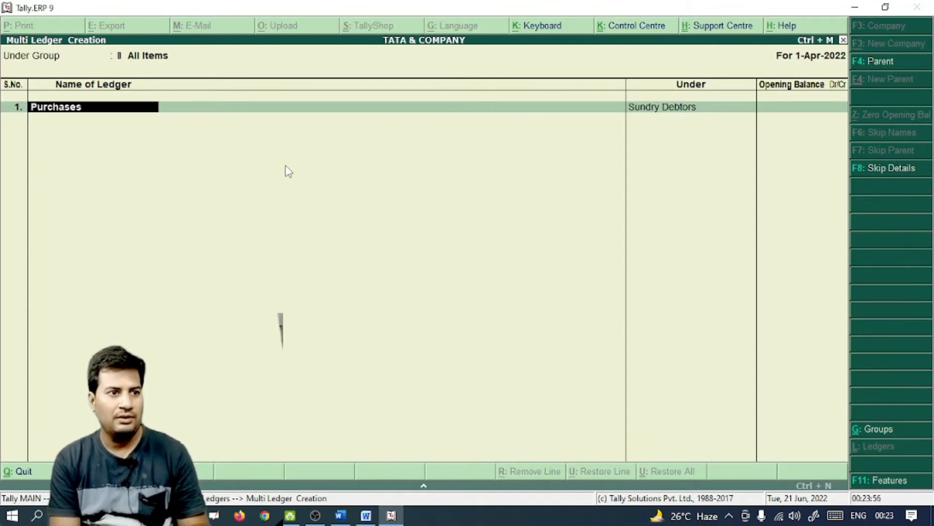
type("s a/c")
key("Return")
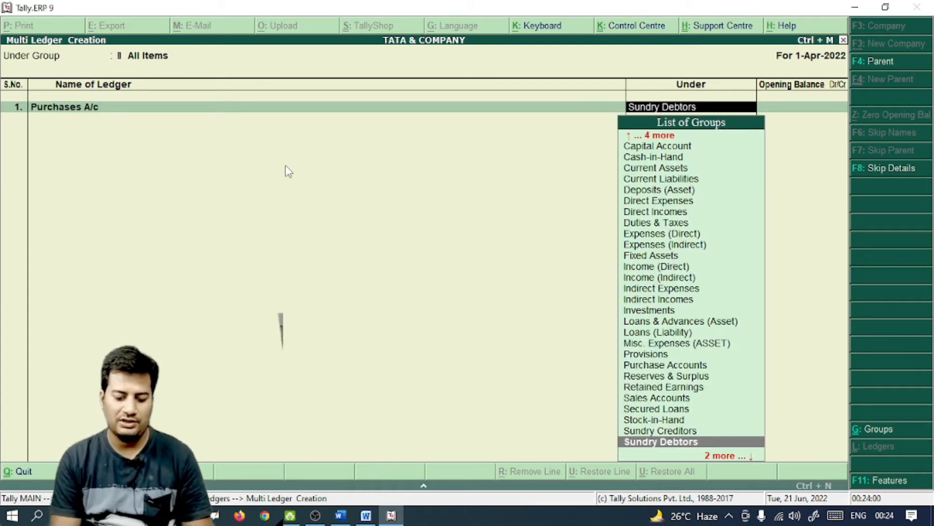
type("Pur")
key("Return")
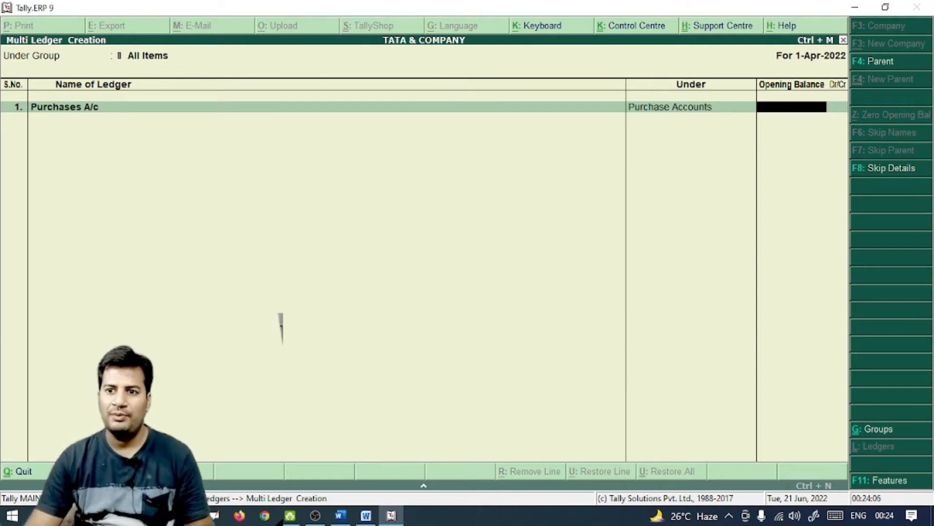
key("Return")
type("S")
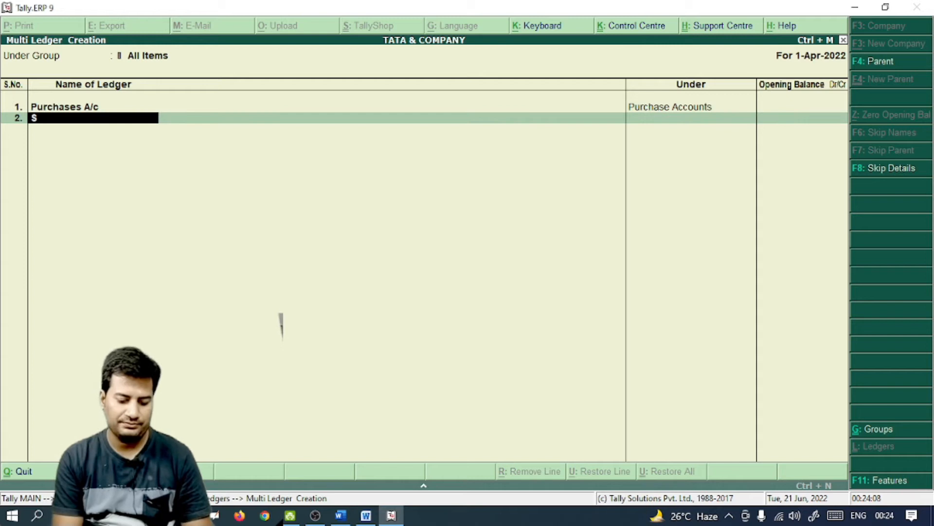
type("ales a/")
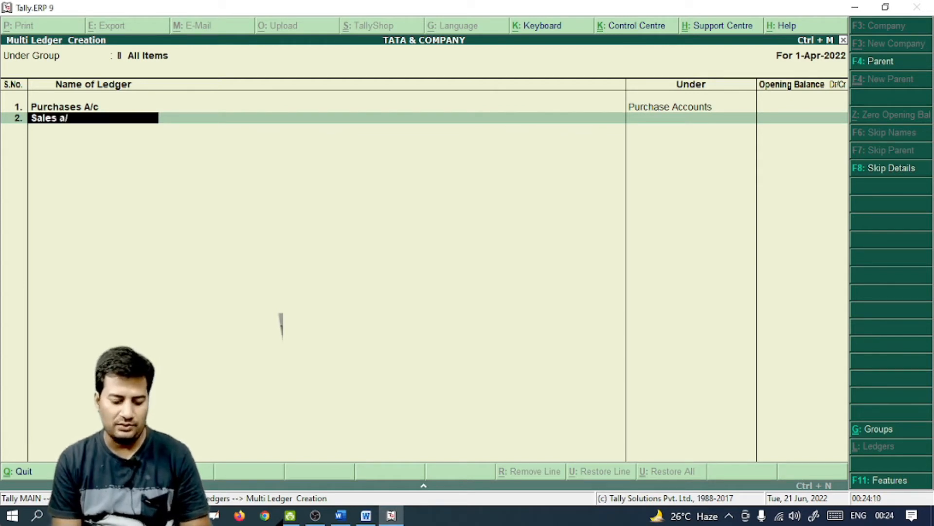
type("c")
key("Return")
type("Sal")
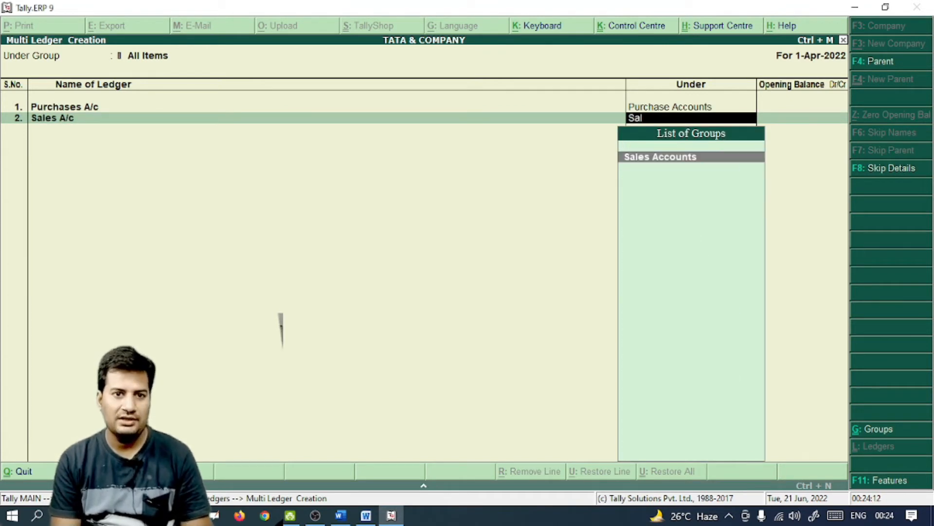
key("Return")
key("Return")
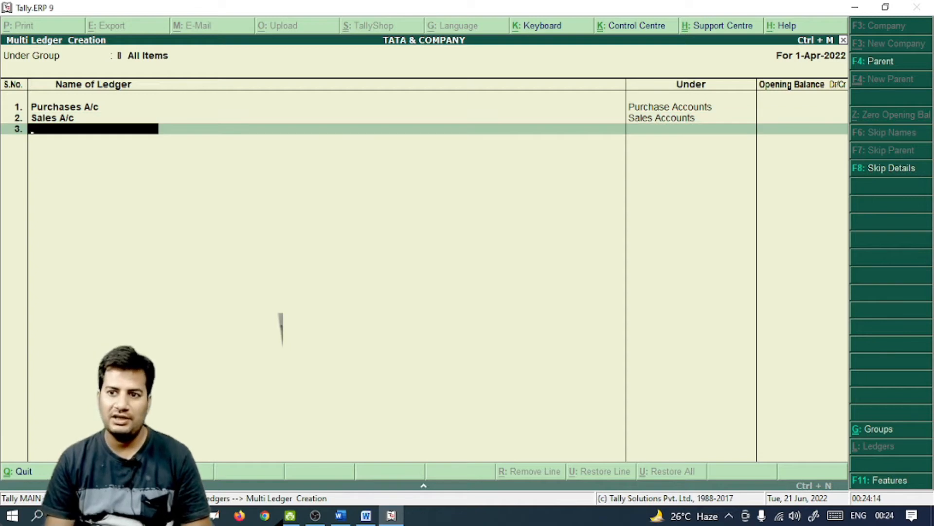
Add Gopal Traders A/c under Sundry Creditors and Rahul Traders under Sundry Debtors
type("Go")
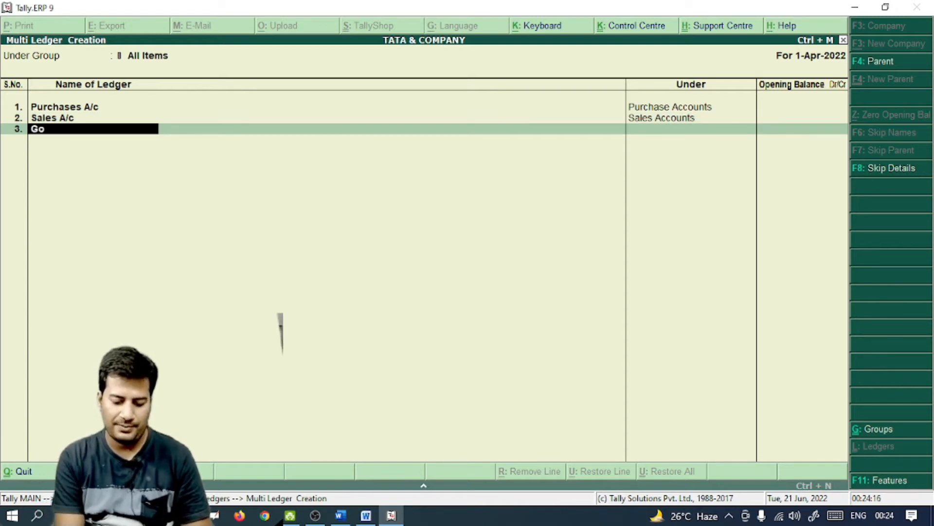
type("pal Tra")
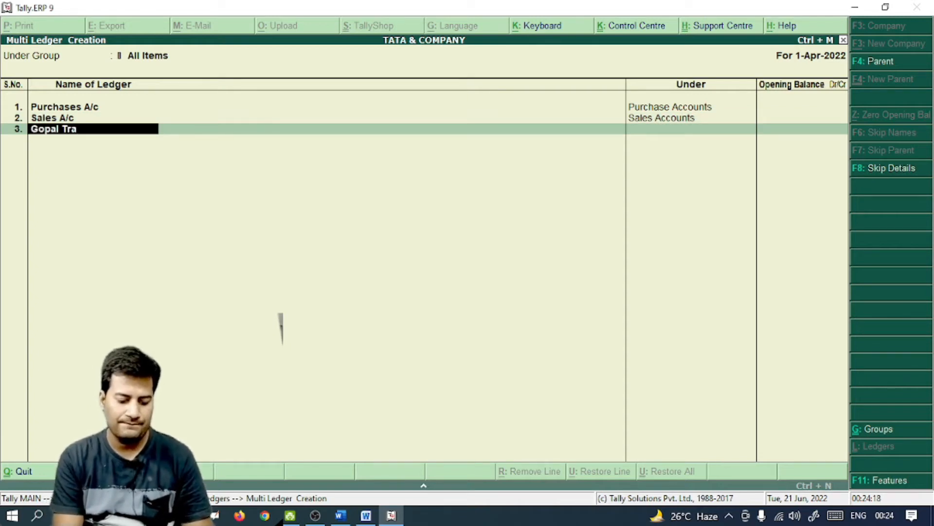
type("ders a/c")
key("Return")
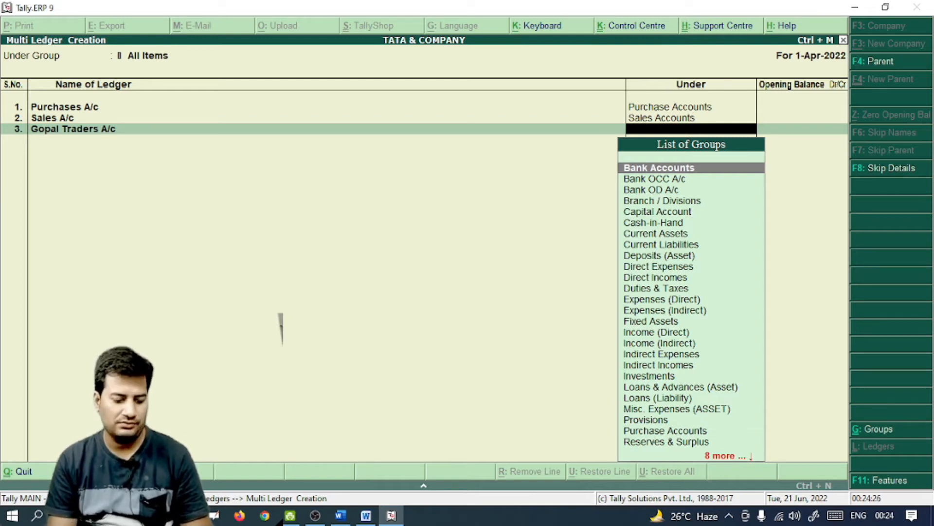
type("Sun")
key("Return")
key("Return")
type("Rahul trader")
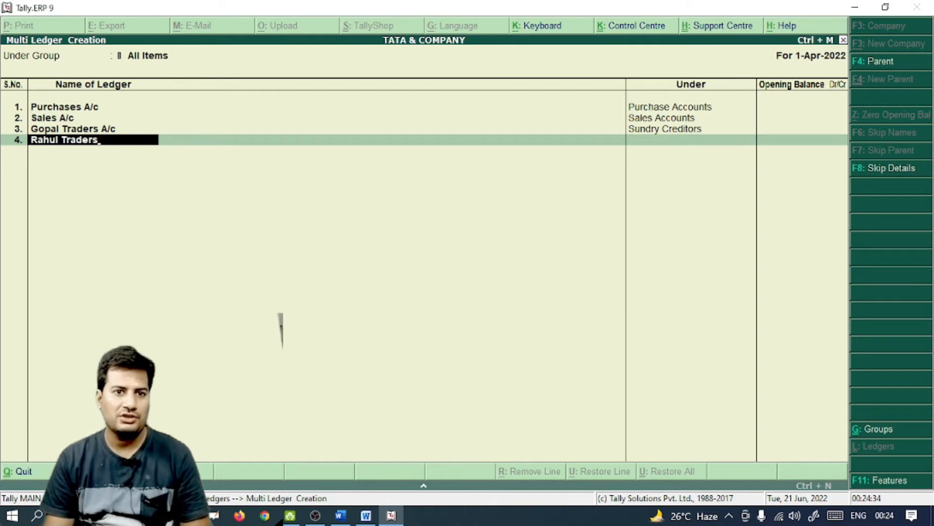
type("s")
key("Return")
type("Sun")
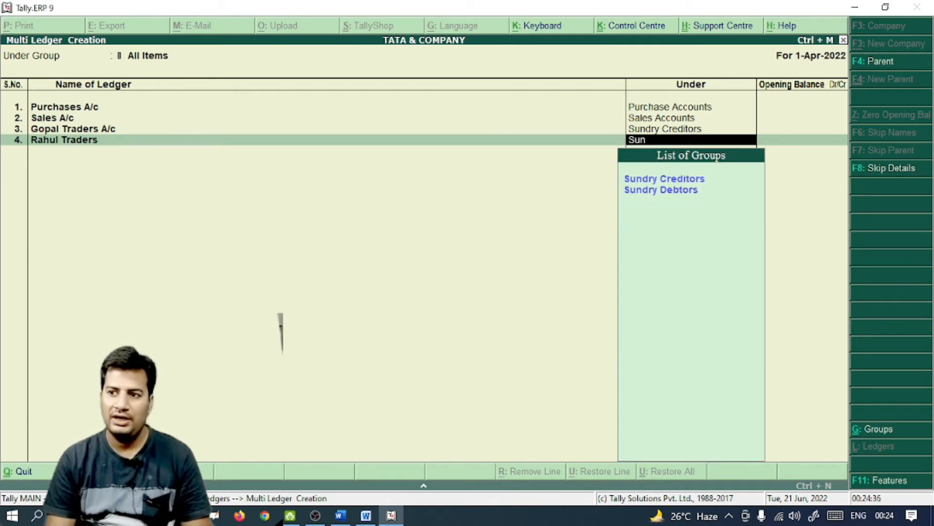
key("Down")
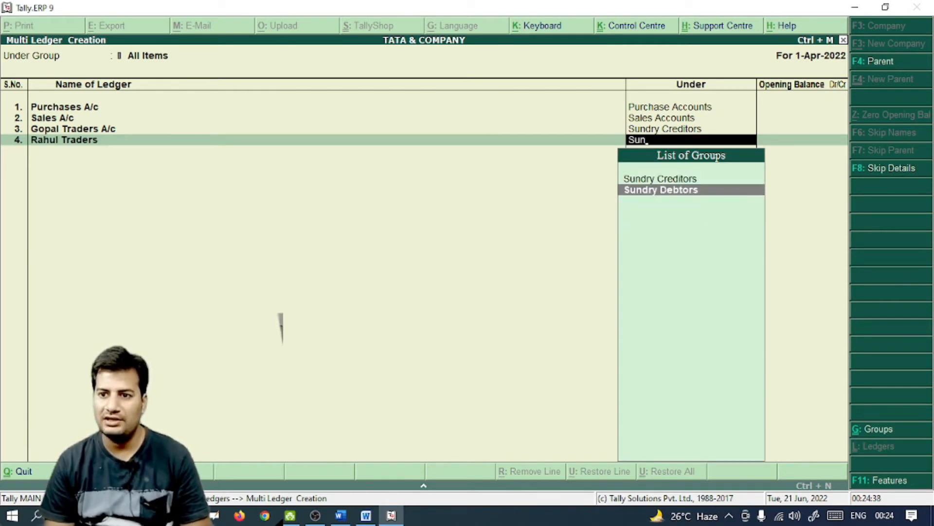
key("Return")
Add Bank A/c under Bank Accounts and Salary A/c under Indirect Expenses
key("Return")
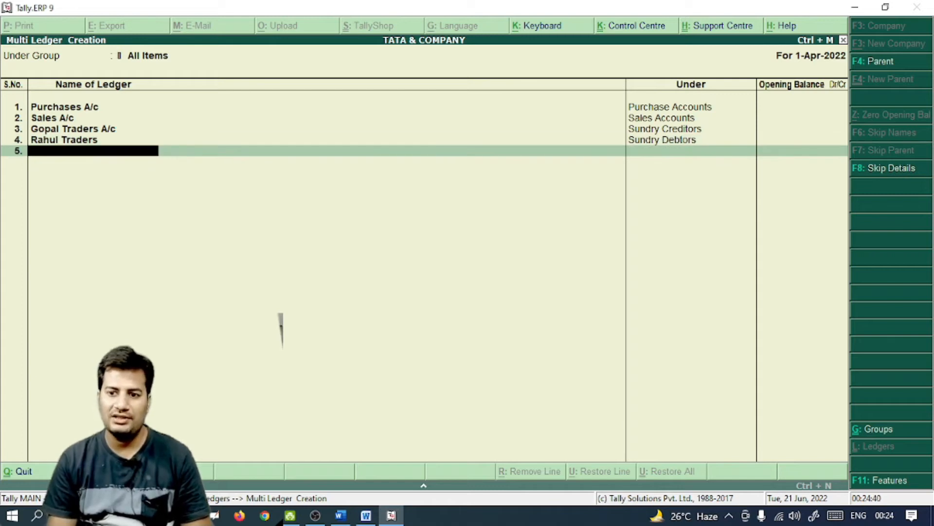
type("Bank a/c")
key("Return")
type("v")
key("BackSpace")
type("Bank")
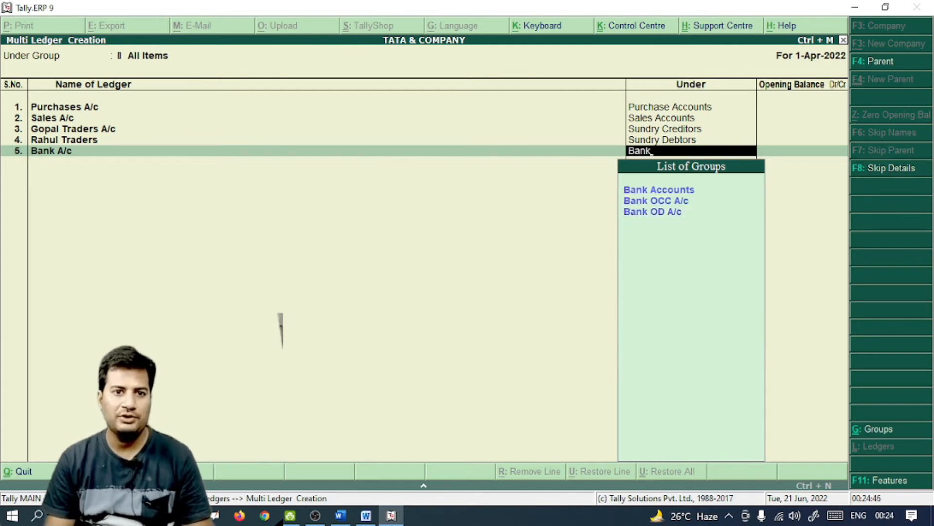
key("Return")
key("Return")
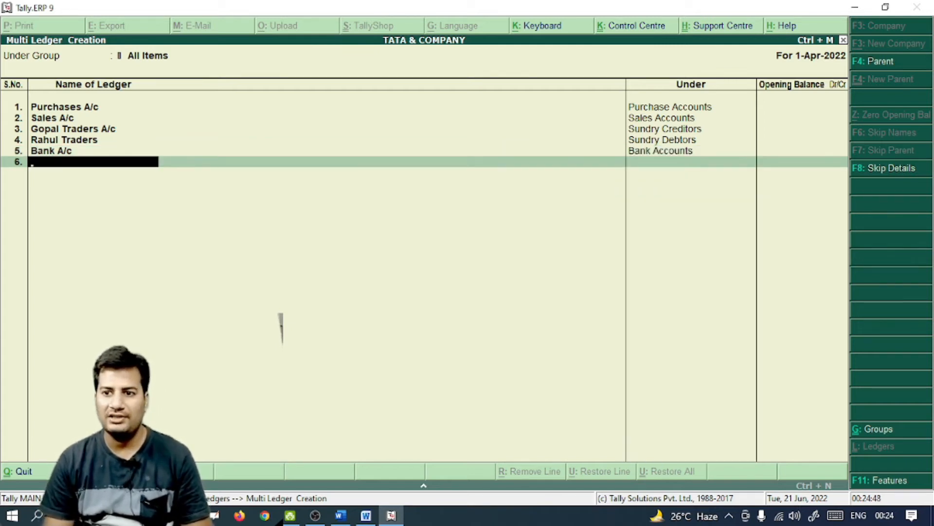
type("Salary A/c")
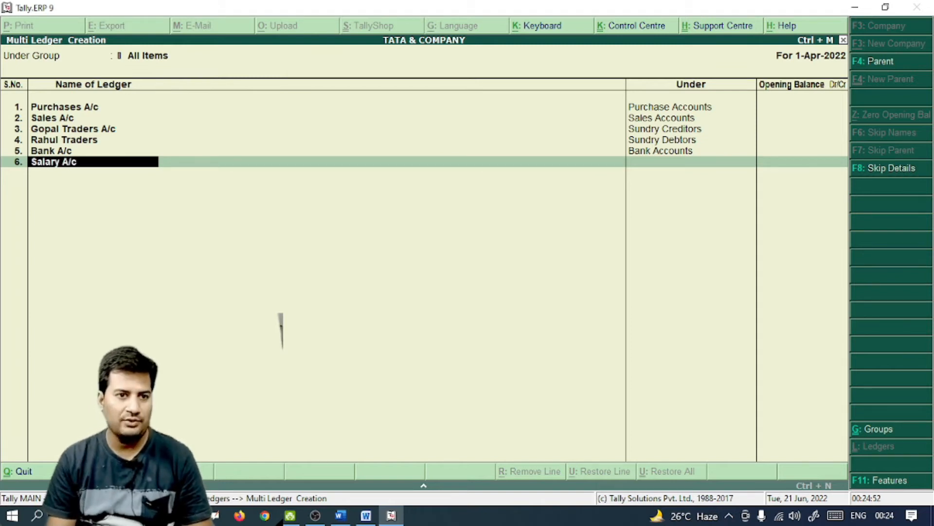
key("Return")
type("Ind")
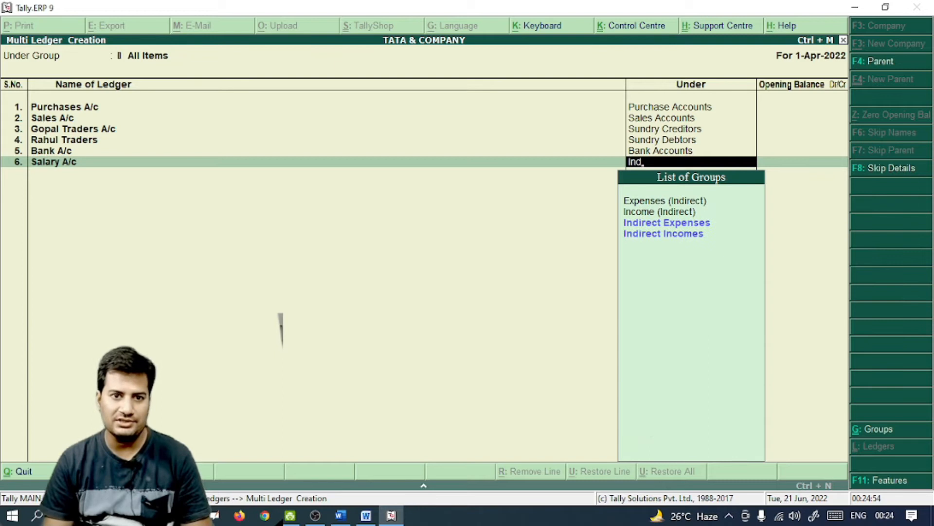
key("Return")
key("Return")
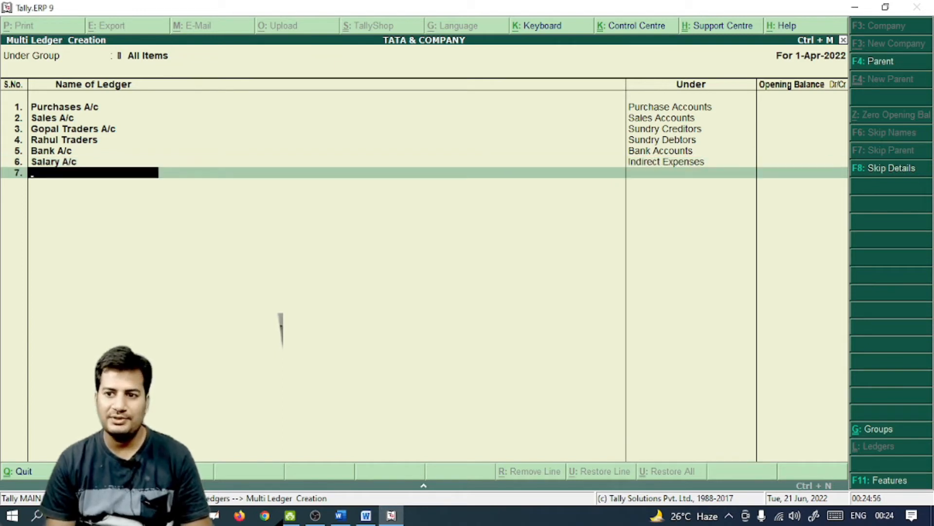
Add Commission A/c under Indirect Incomes and finish the ledger list for saving
type("Commission")
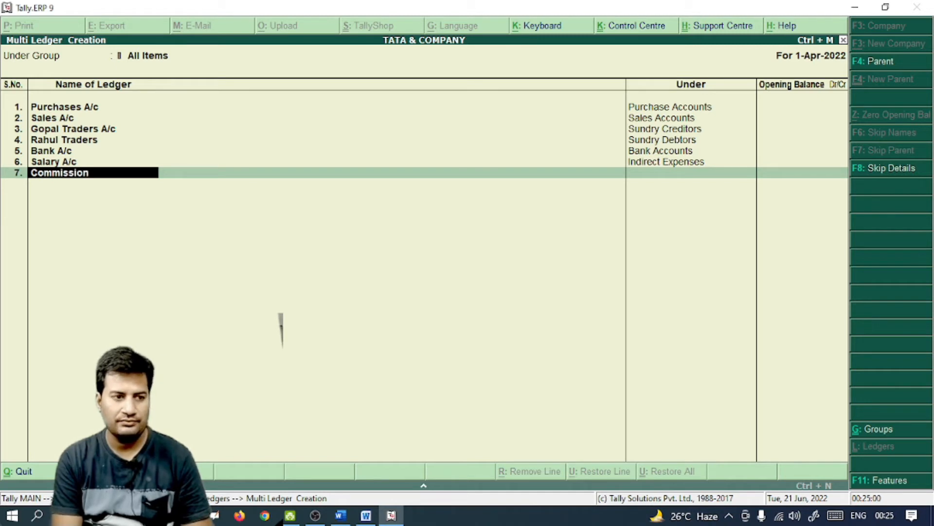
type(" A/c")
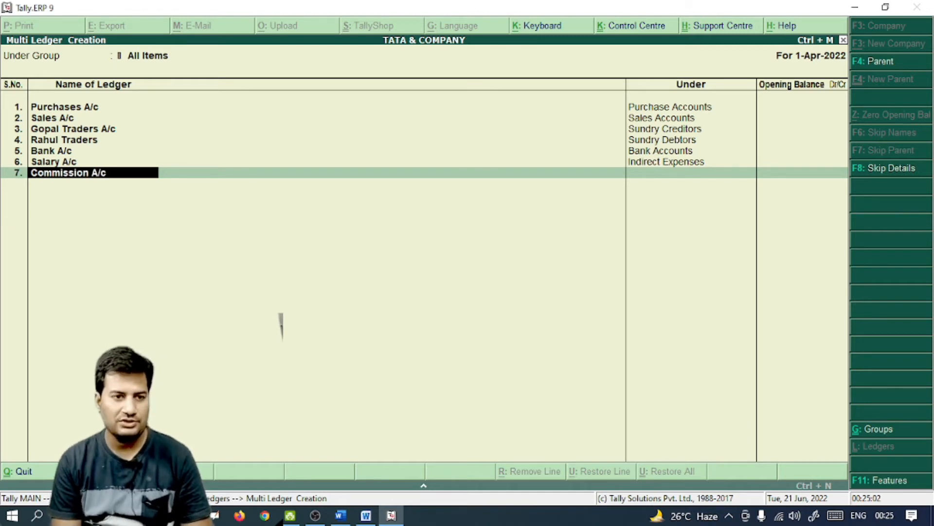
key("Return")
type("Indi")
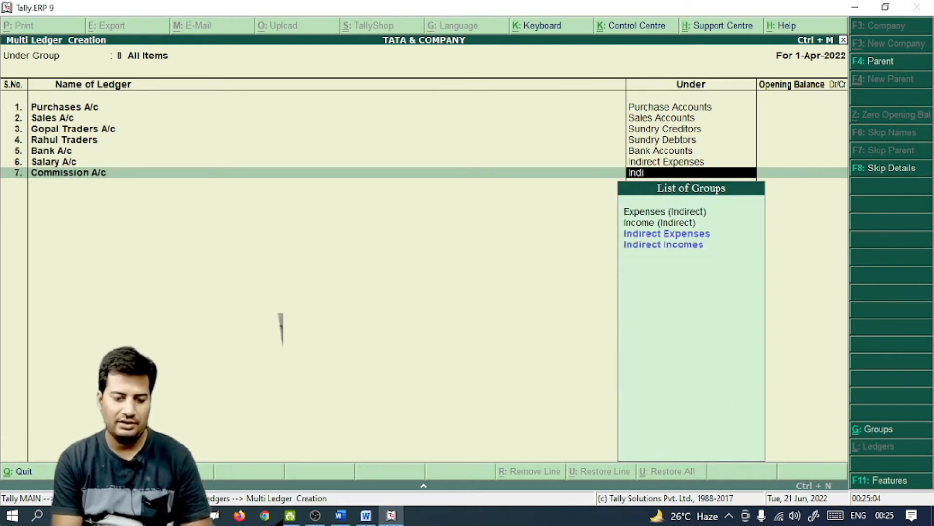
key("Down")
key("Return")
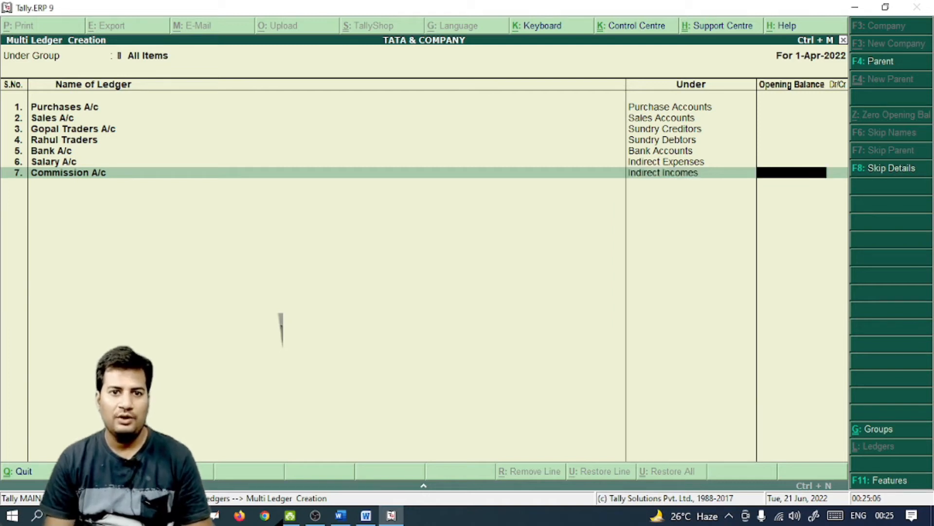
key("Return")
key("Return")
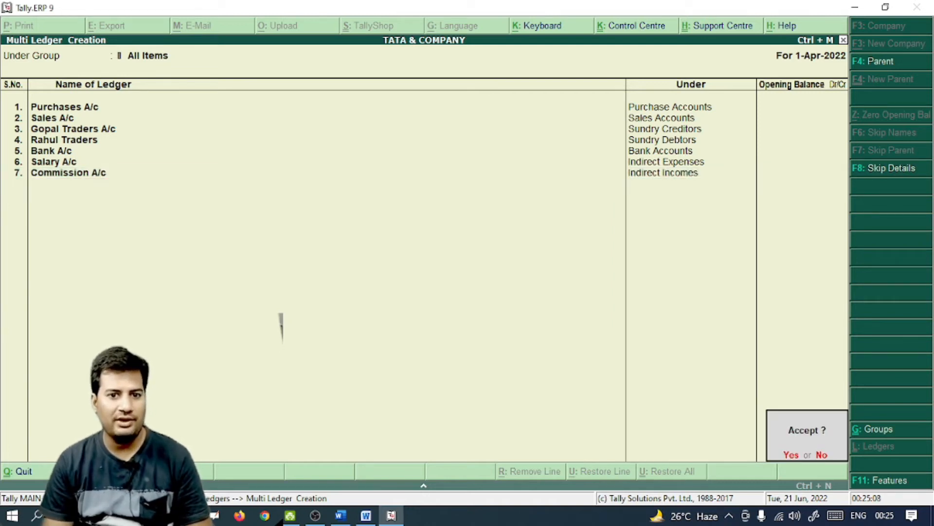
key("Return")
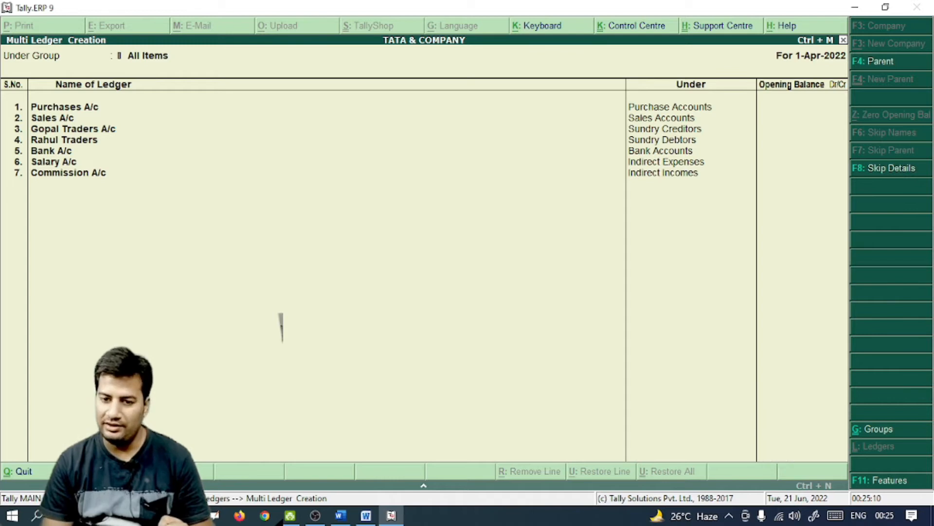
Verify the new ledgers in the Alter list, return to Gateway of Tally, then open the Word journal entries
key("Up")
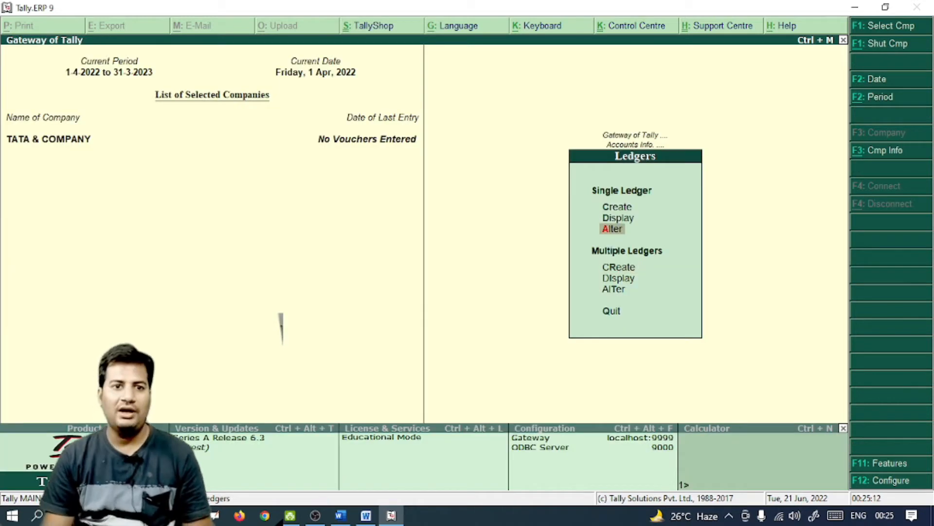
key("Return")
key("Down")
key("Down")
key("Down")
key("Down")
key("Down")
key("Down")
key("Down")
key("Down")
key("Down")
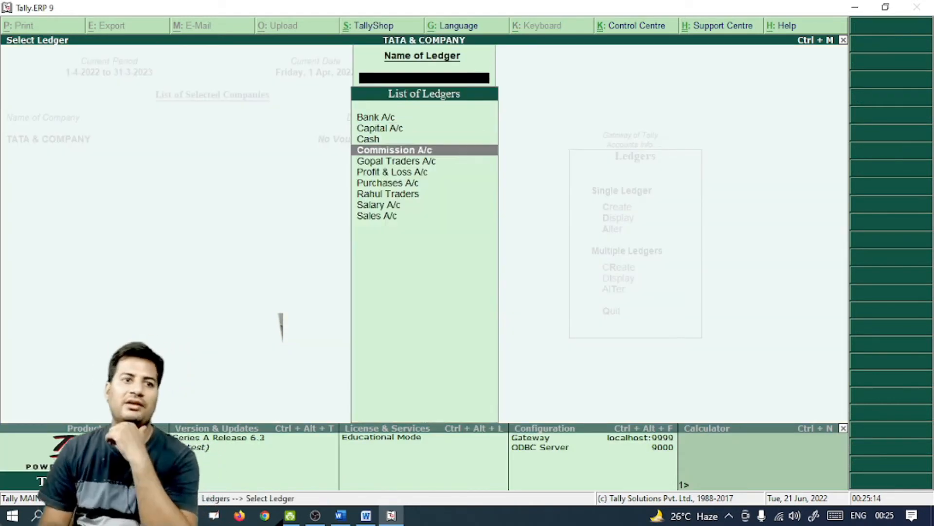
key("Up")
key("Up")
key("Up")
key("Up")
key("Up")
key("Up")
key("Up")
key("Up")
key("Up")
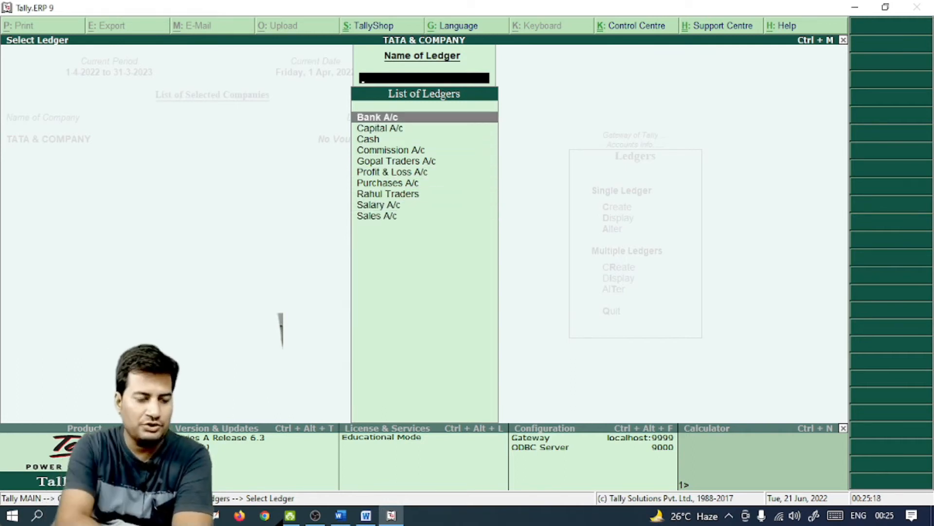
key("Escape")
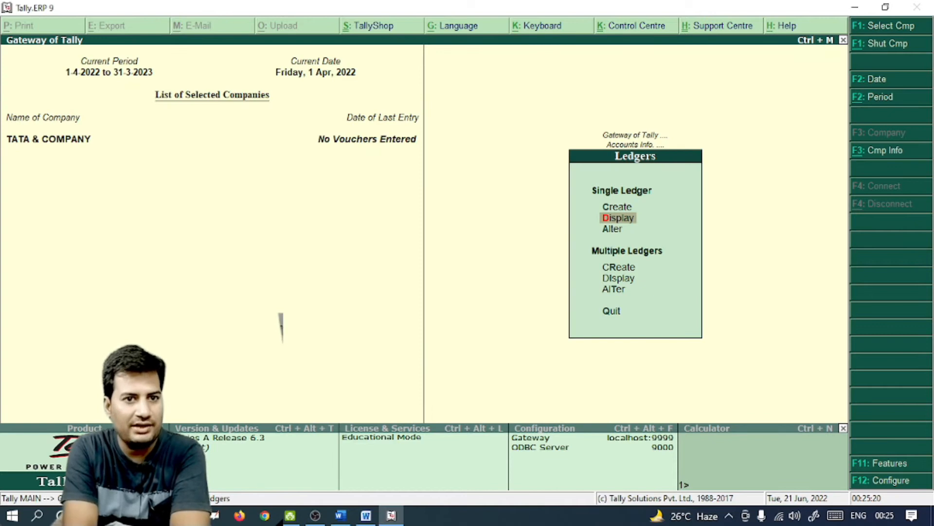
key("Escape")
key("Escape")
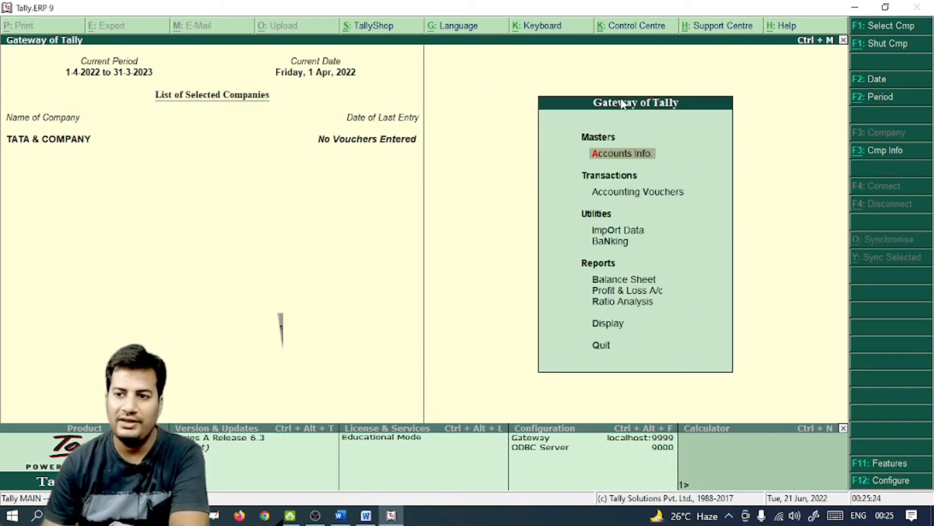
left_click(364, 518)
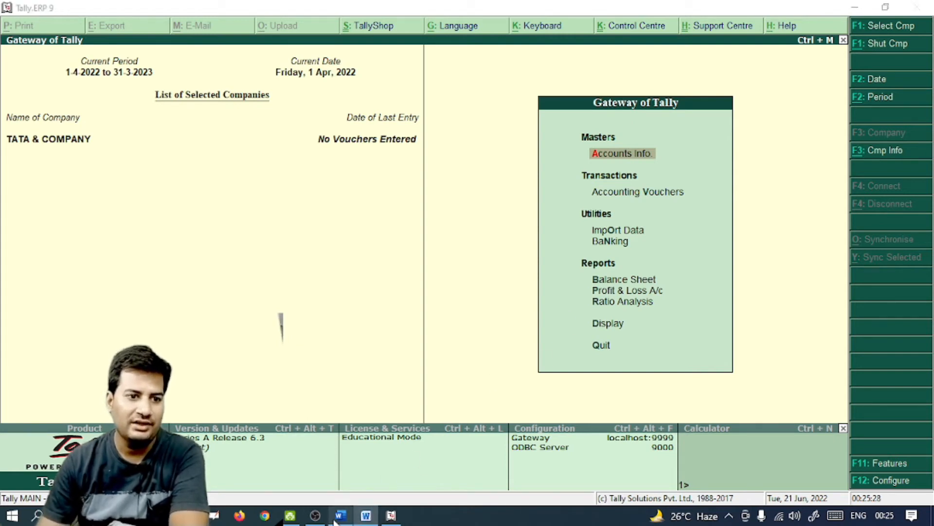
scroll(466, 366, "up", 20)
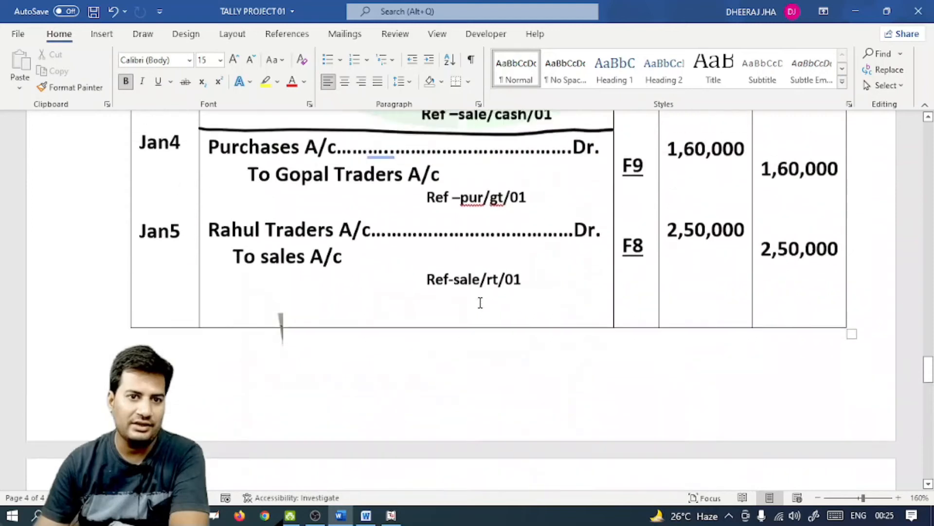
Review the Gopal Traders purchase and Rahul Traders sale entries in Word, then return to Tally
scroll(500, 342, "up", 3)
scroll(462, 316, "down", 4)
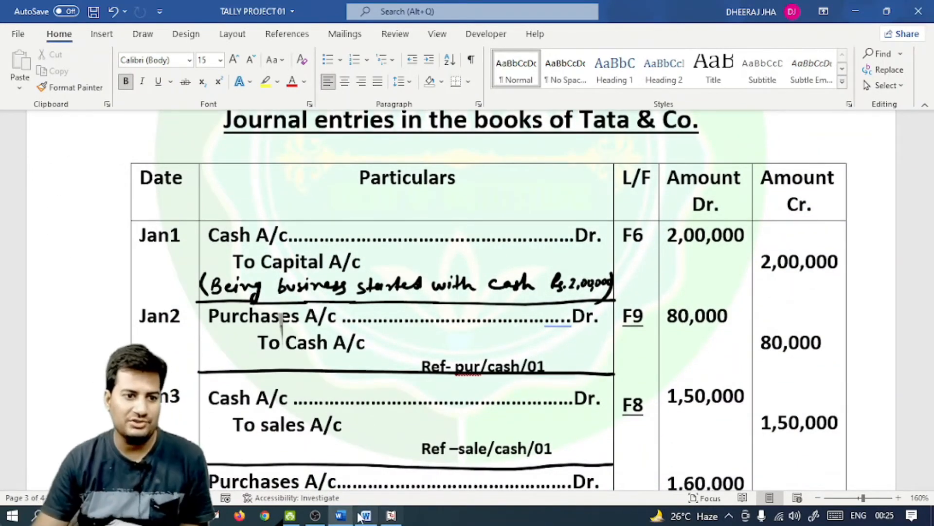
left_click(392, 516)
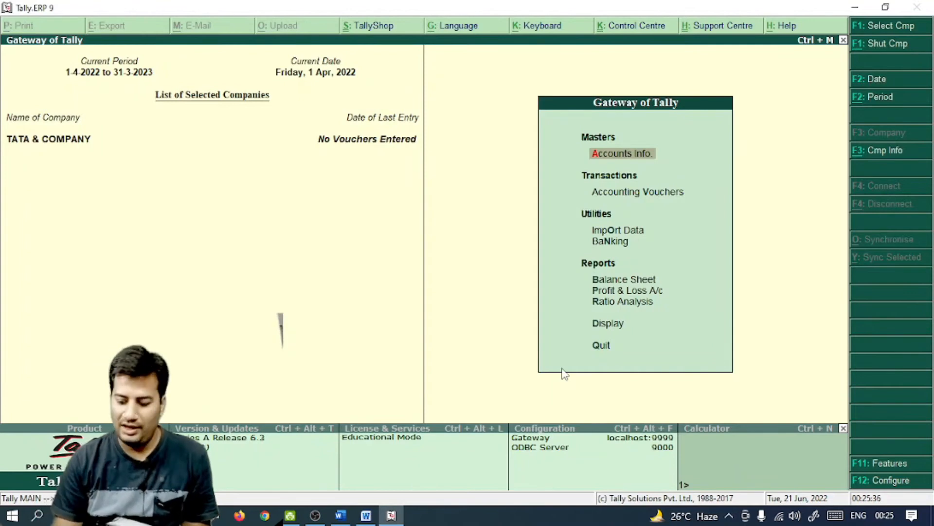
key("Down")
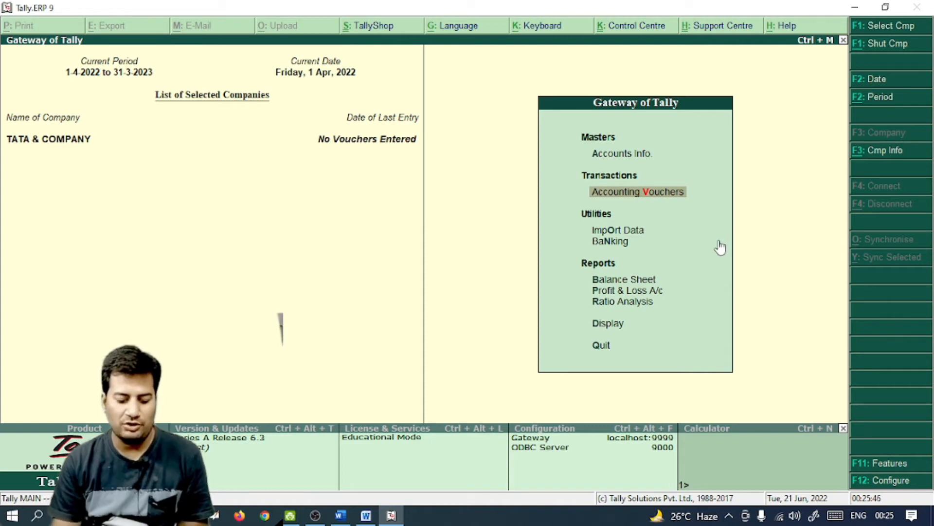
Open a new accounting voucher and make it Receipt No. 1 dated 1-Apr-2022 (F6)
key("Return")
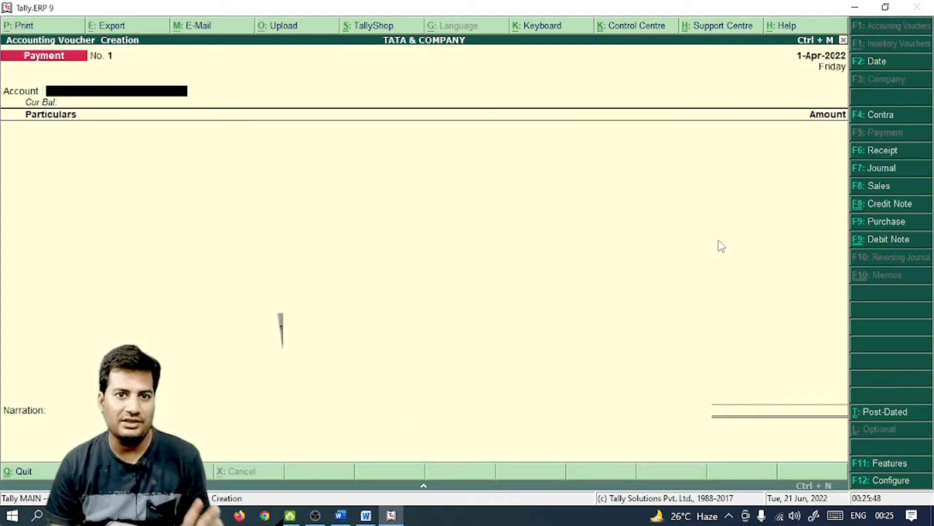
left_click(349, 515)
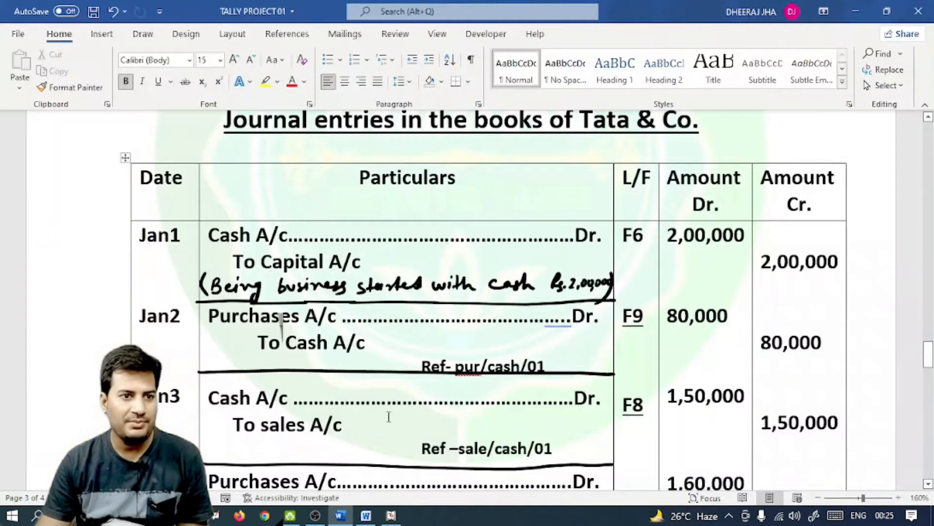
double_click(644, 236)
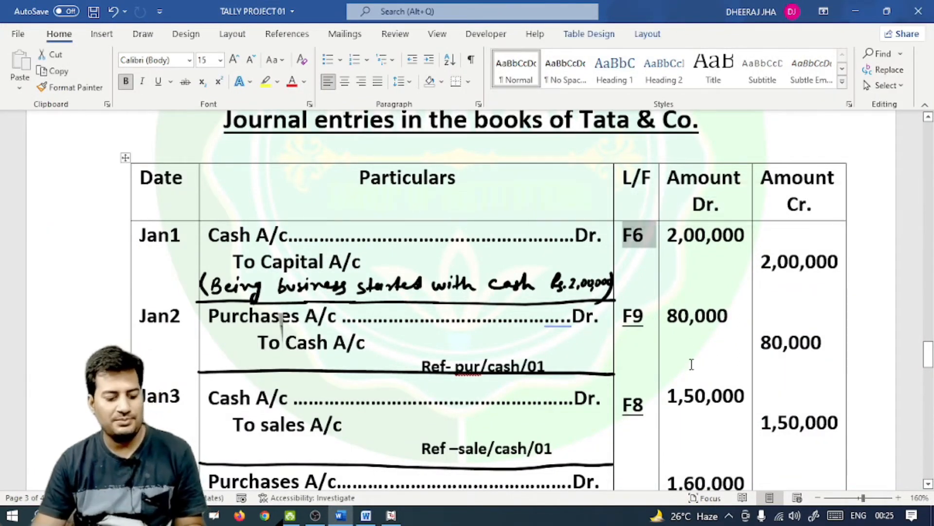
key("alt+Tab")
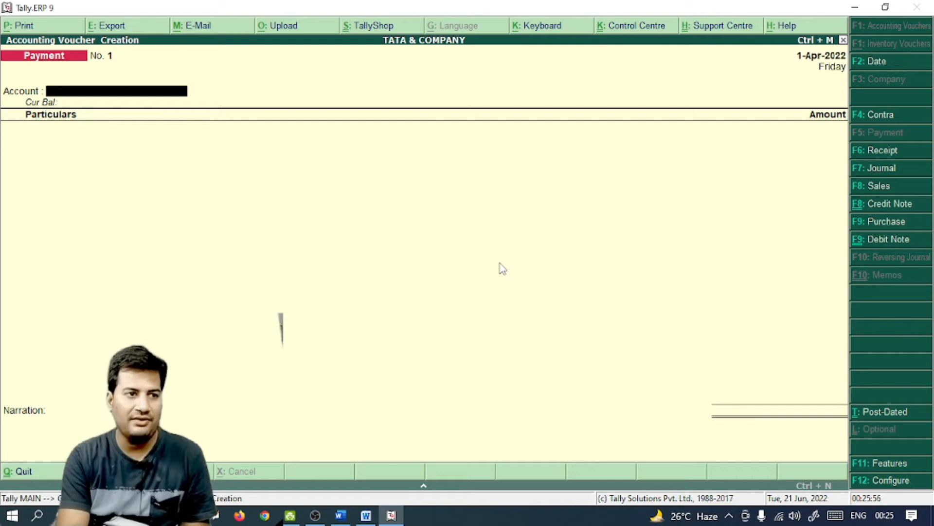
key("F6")
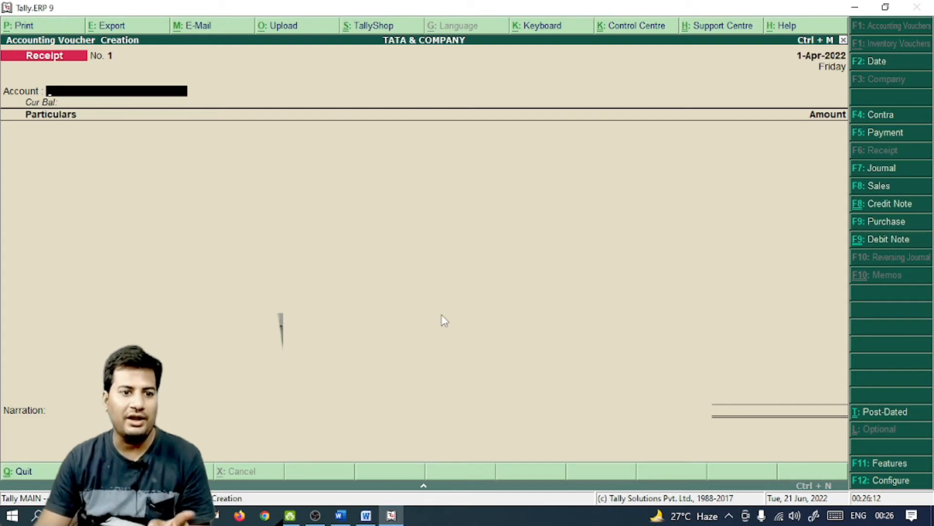
left_click(338, 516)
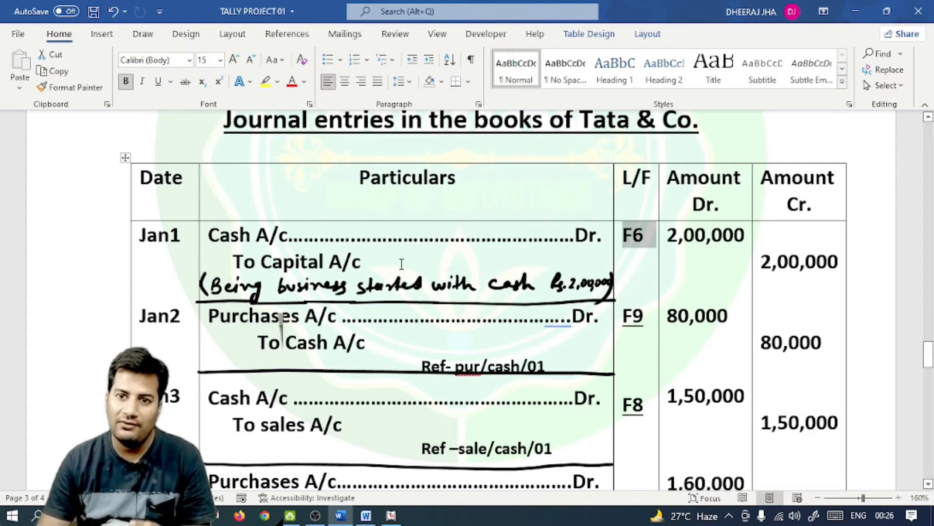
left_click(391, 515)
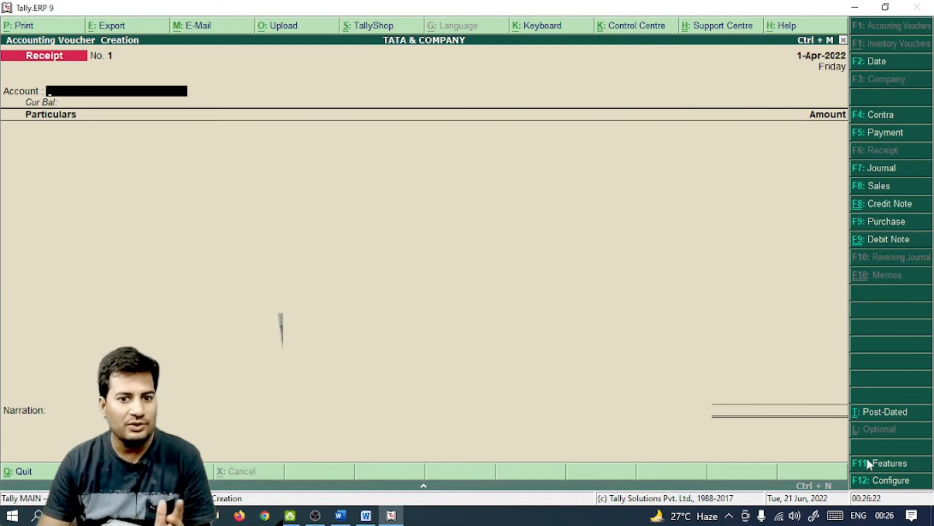
In F12 Configure, set 'Use single entry mode' to No and 'Use Cr/Dr instead of To/By' to Yes
left_click(889, 484)
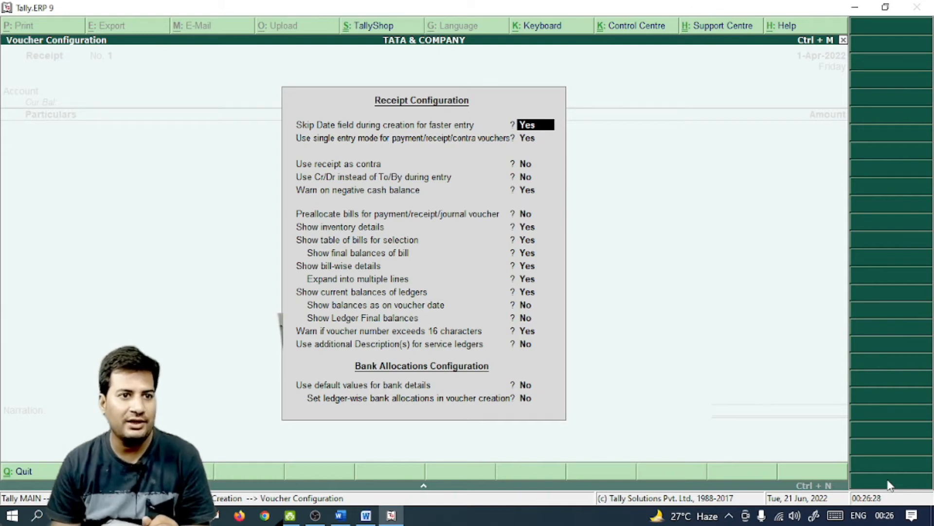
key("Return")
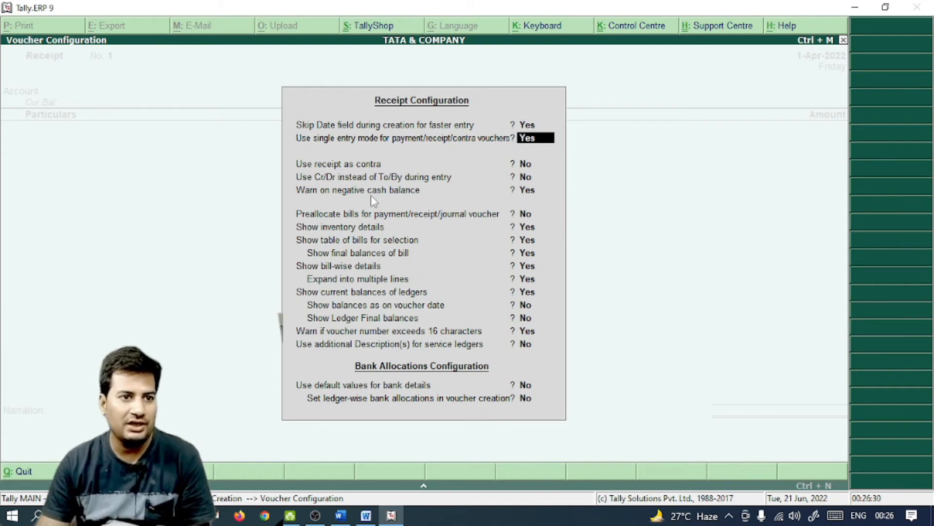
key("n")
key("Return")
key("Return")
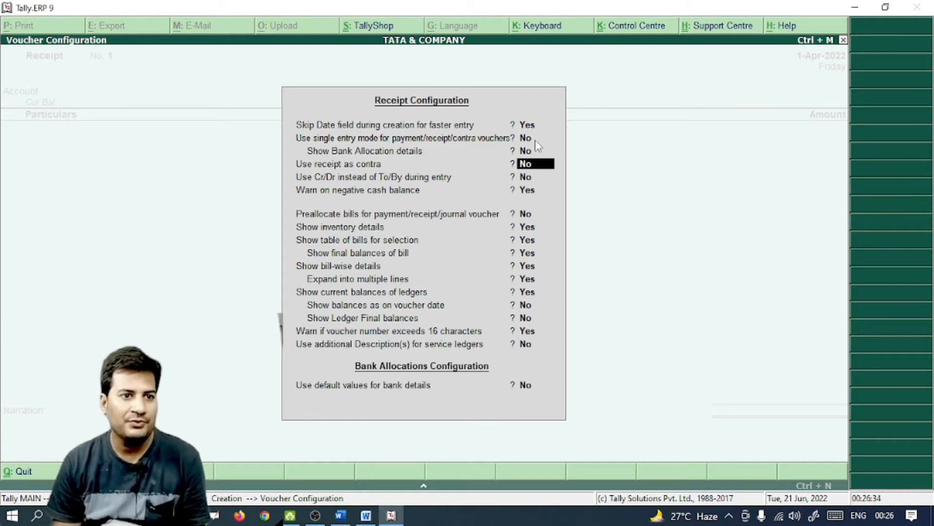
key("Return")
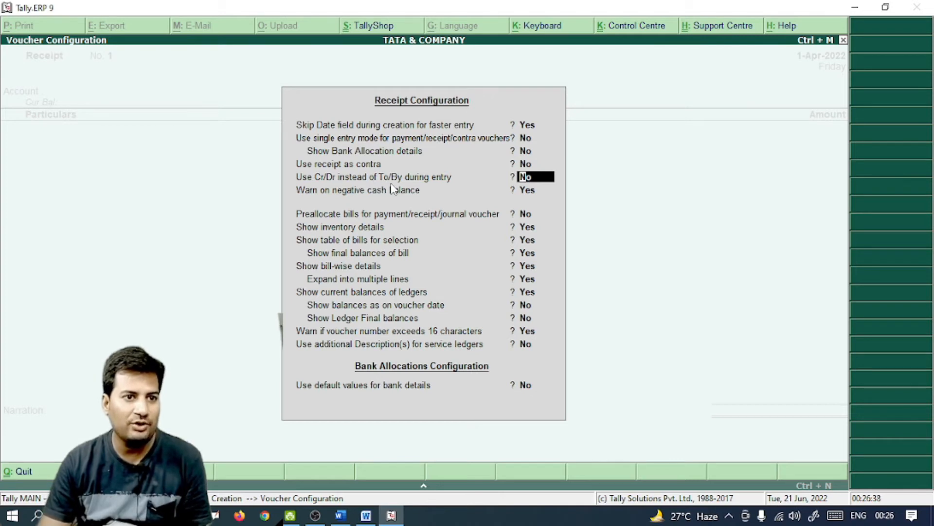
key("y")
key("Return")
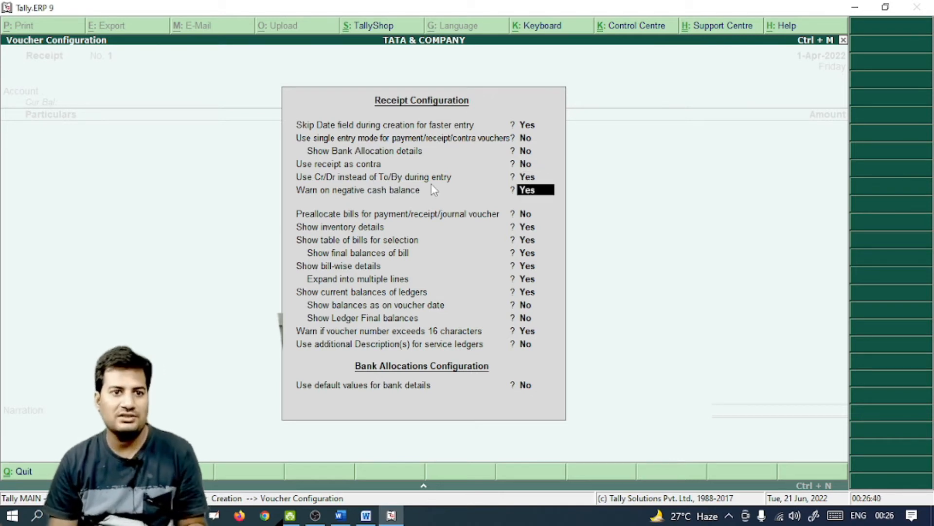
key("ctrl+a")
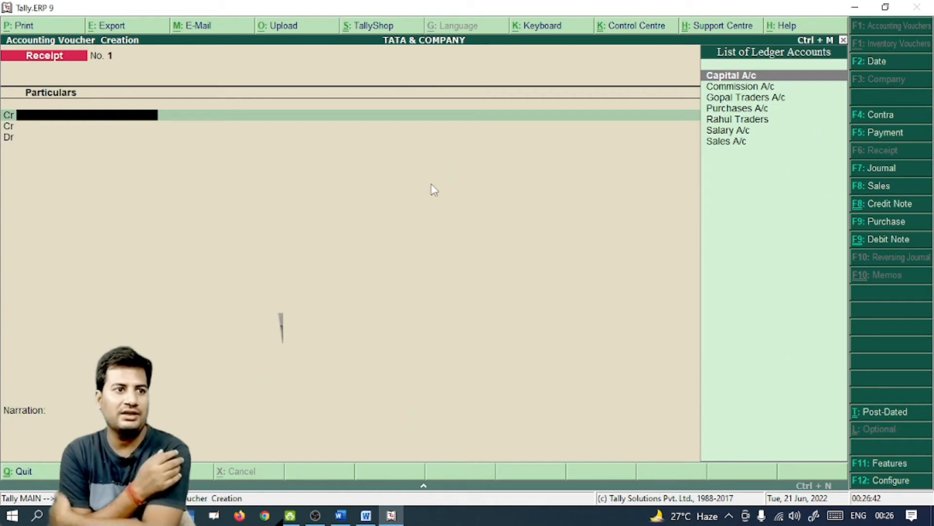
Quit voucher creation and reopen the Receipt voucher in the Cr/Dr layout
key("Escape")
key("y")
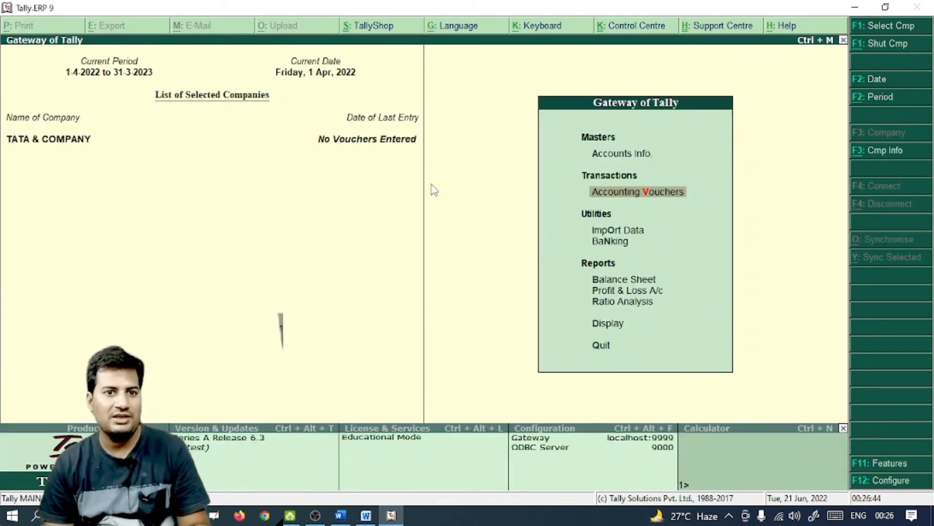
key("Return")
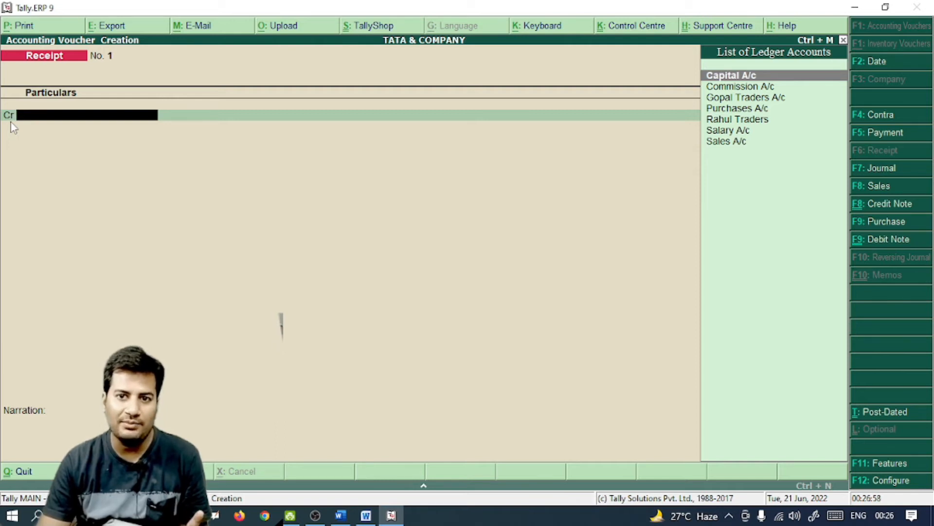
Type 'Cap' on the first Cr line to narrow the ledger list to Capital A/c
left_click(339, 514)
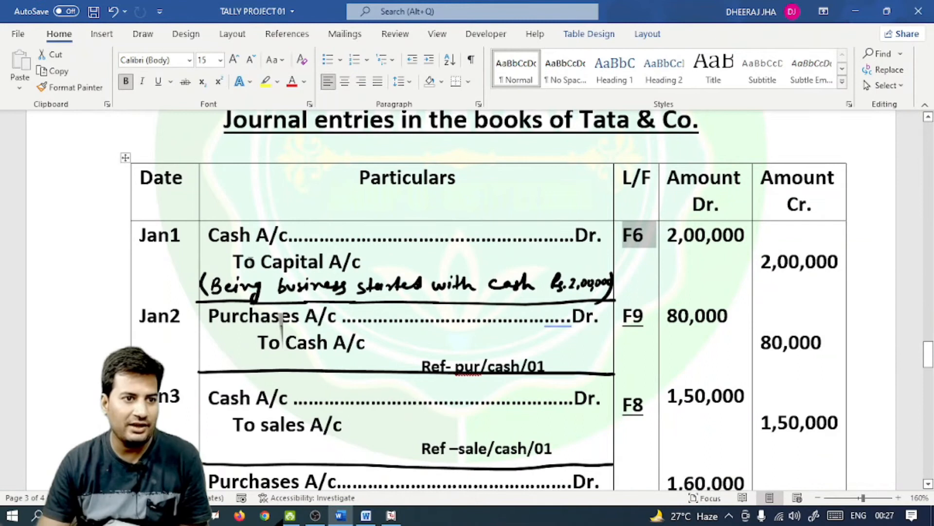
left_click_drag(278, 261, 262, 262)
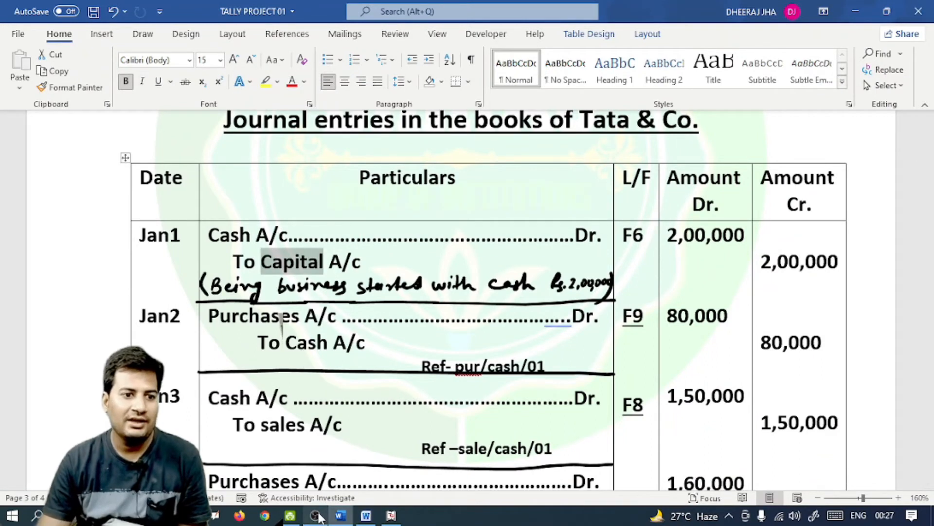
left_click(392, 516)
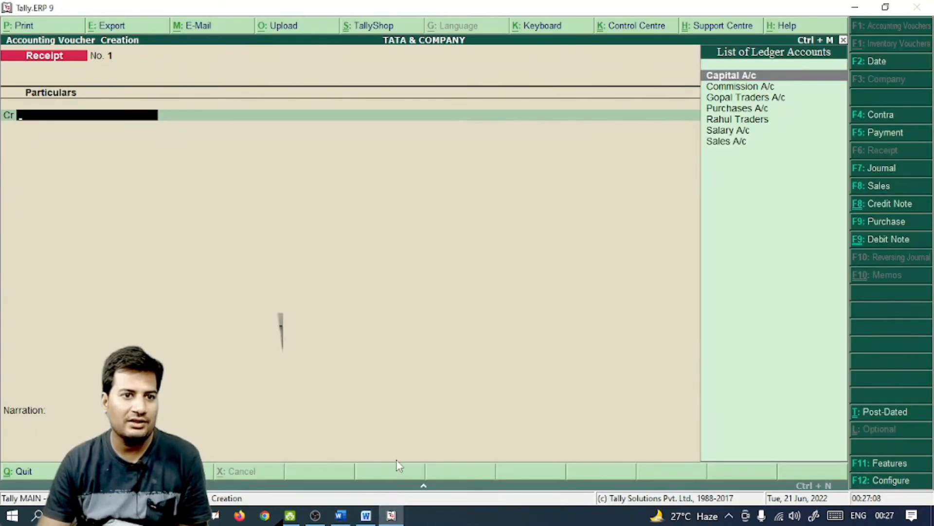
key("Down")
key("Up")
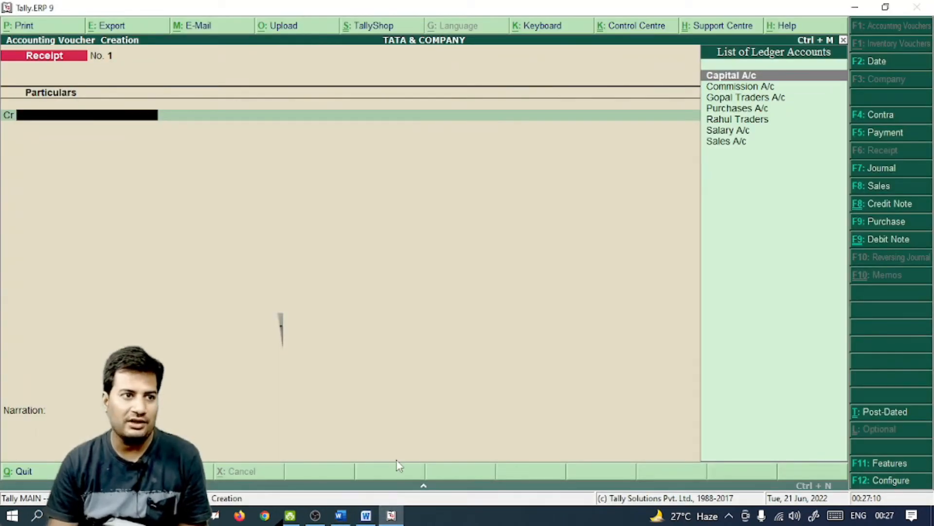
type("Cap")
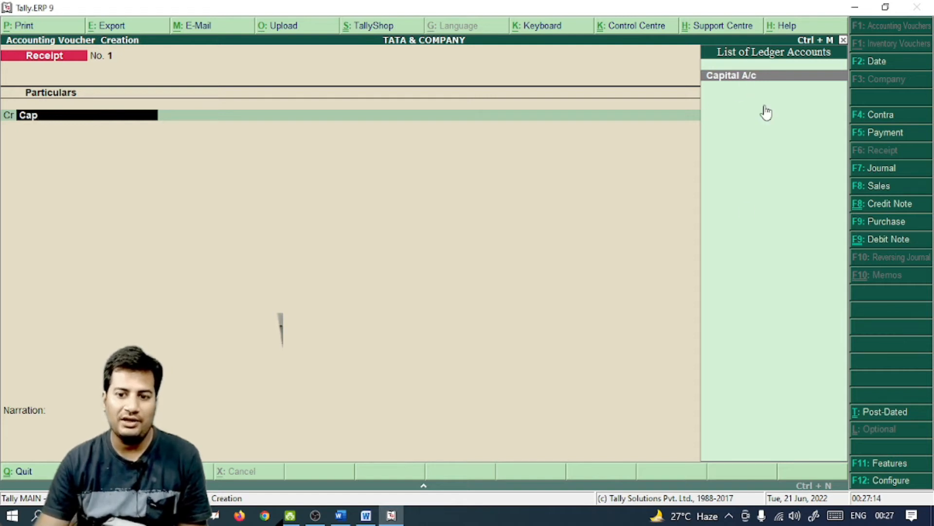
Credit Capital A/c with 2,00,000
key("Return")
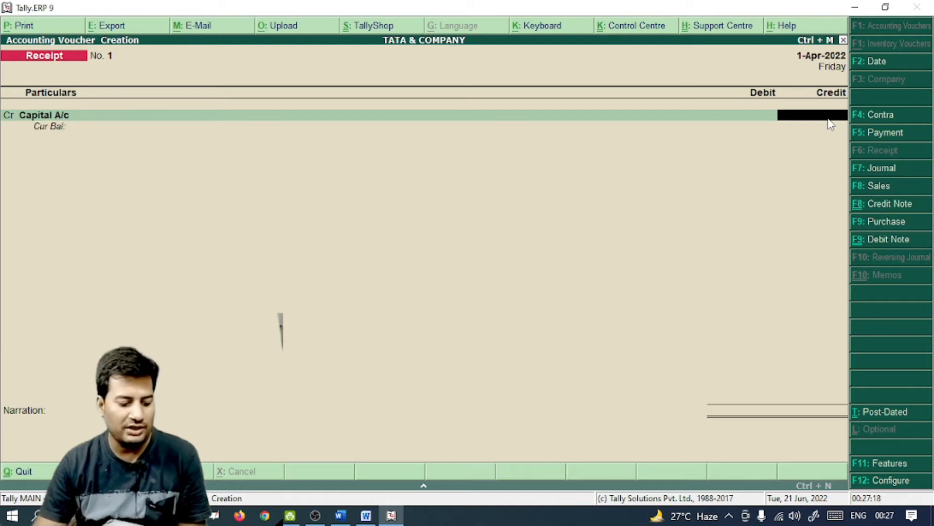
key("alt+Tab")
key("alt+Tab")
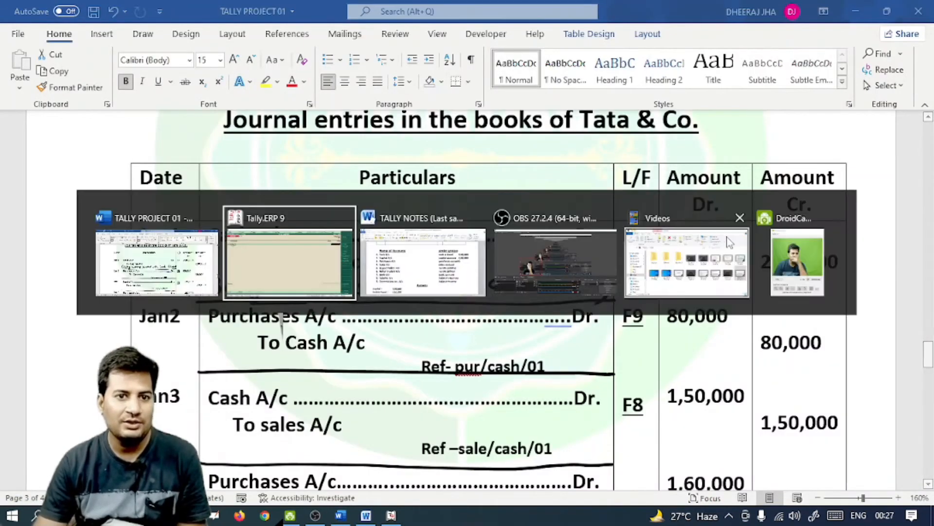
type("2,00,")
type("00000")
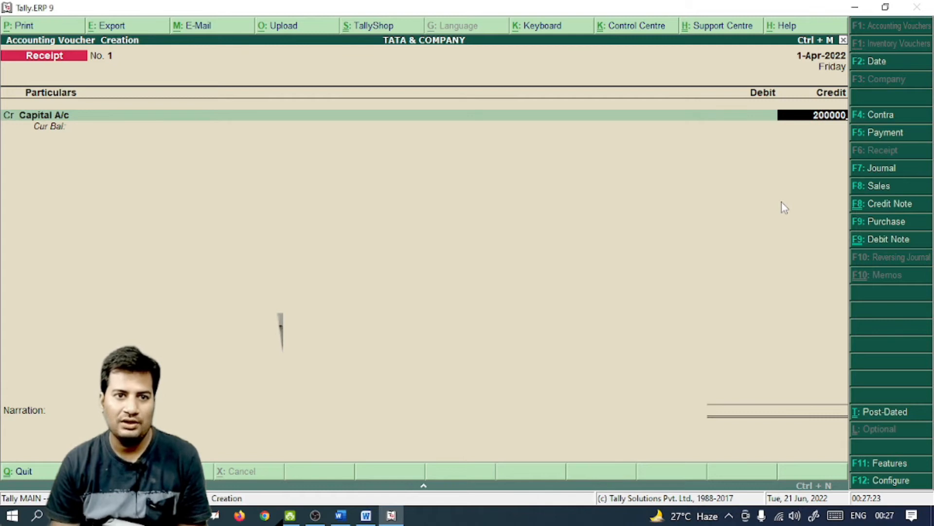
key("Return")
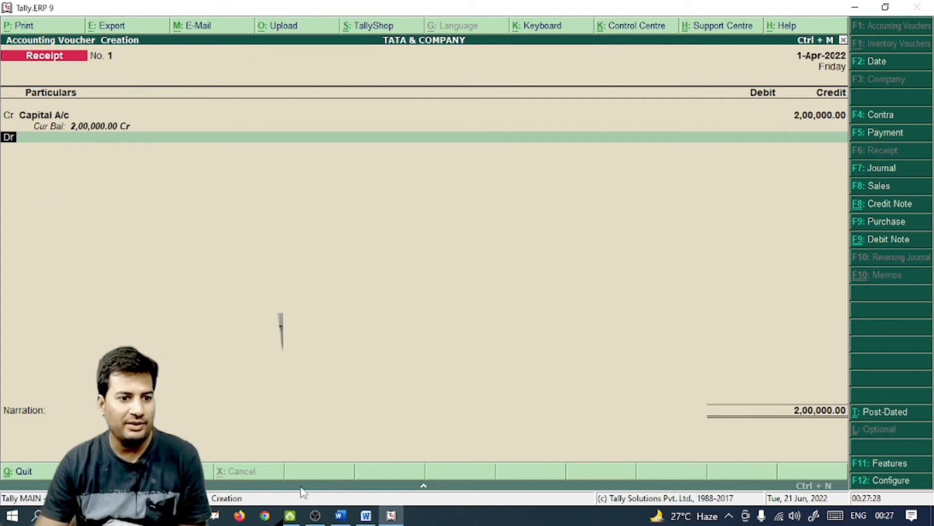
Debit the Cash ledger with 2,00,000
left_click(340, 515)
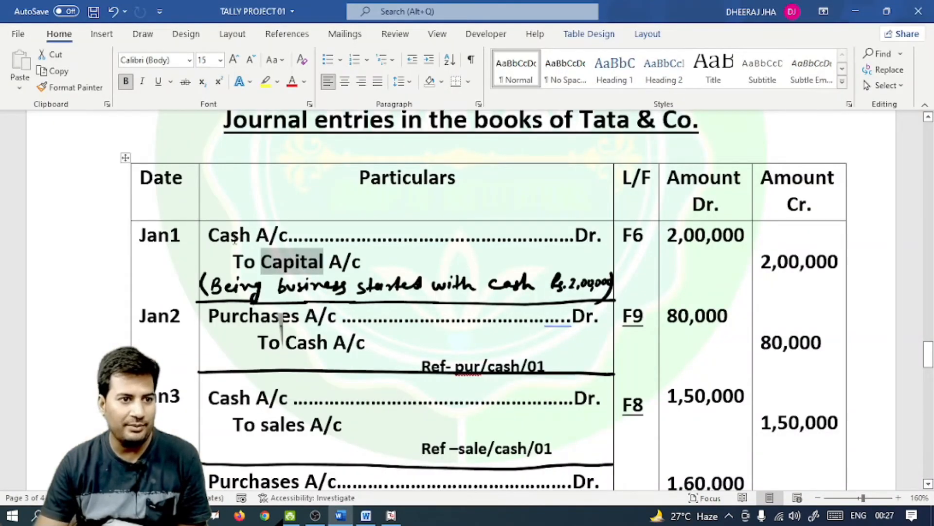
key("alt+Tab")
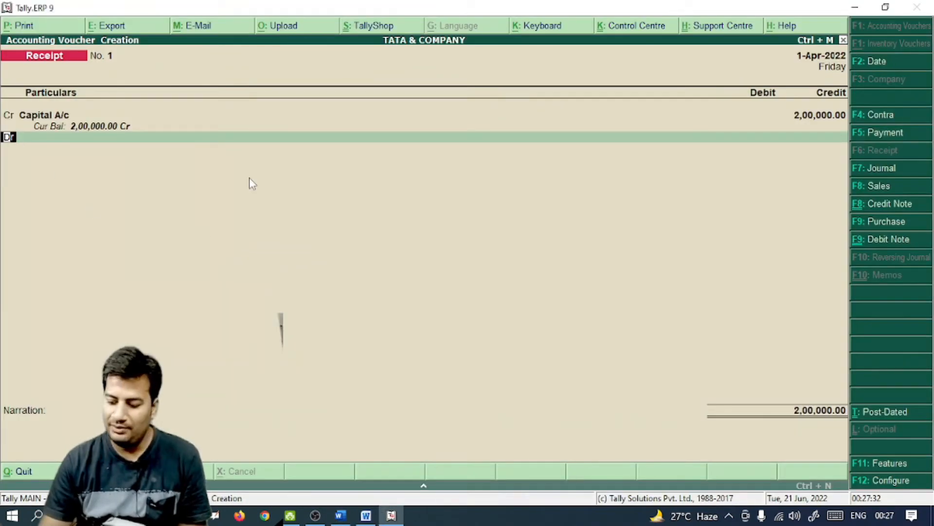
key("Return")
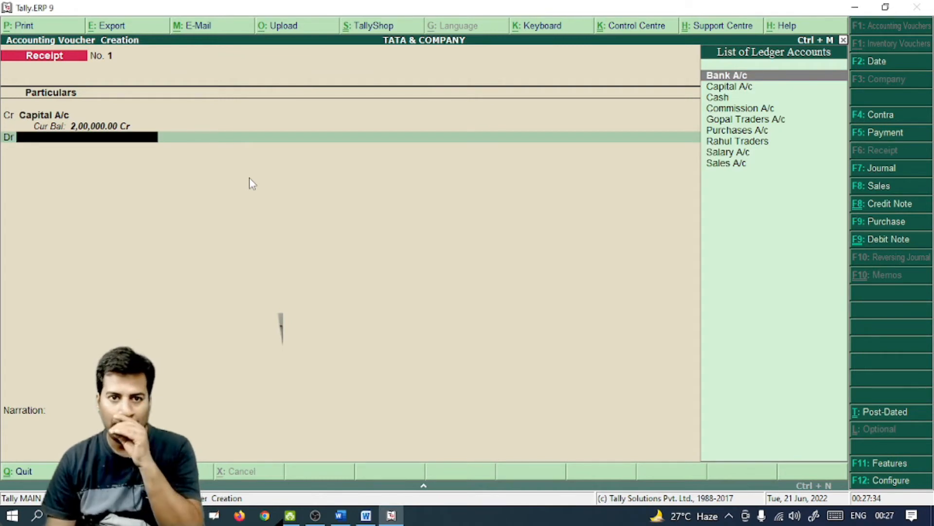
key("alt+Tab")
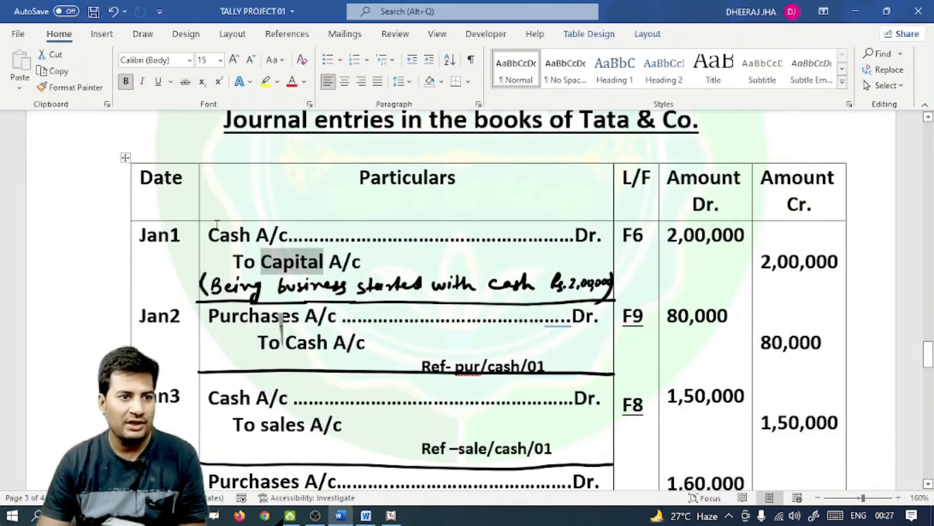
key("alt+Tab")
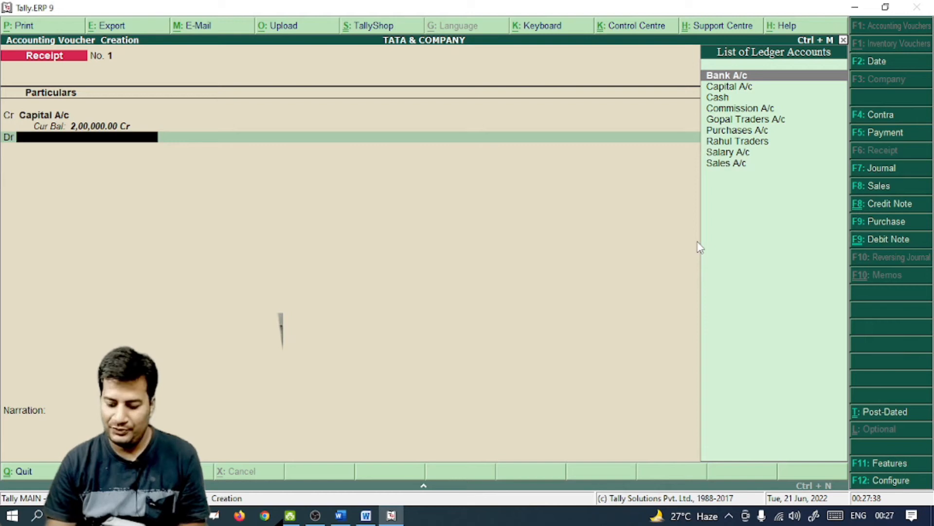
key("Down")
key("Down")
key("Return")
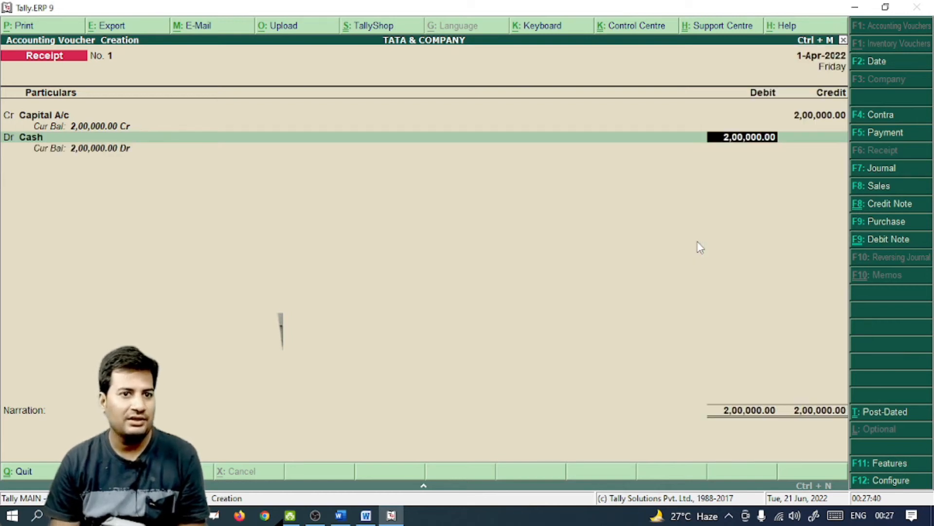
key("Return")
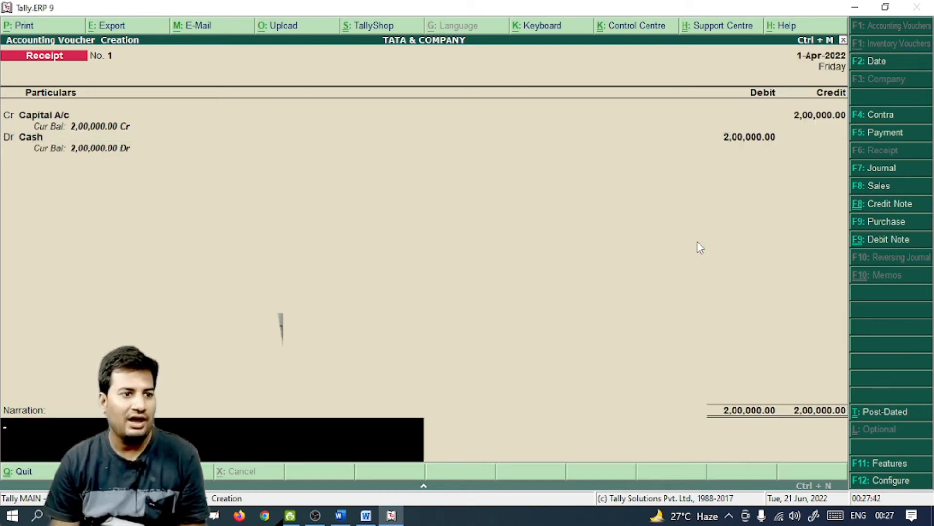
Enter the narration 'Being business started with cash' and save Receipt No. 1
type("busi")
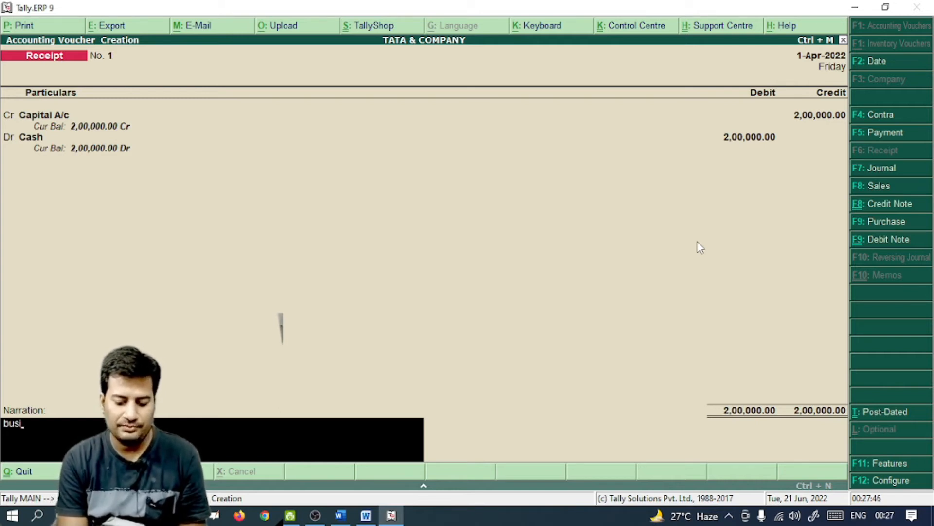
key("BackSpace")
key("BackSpace")
key("BackSpace")
key("BackSpace")
type("B")
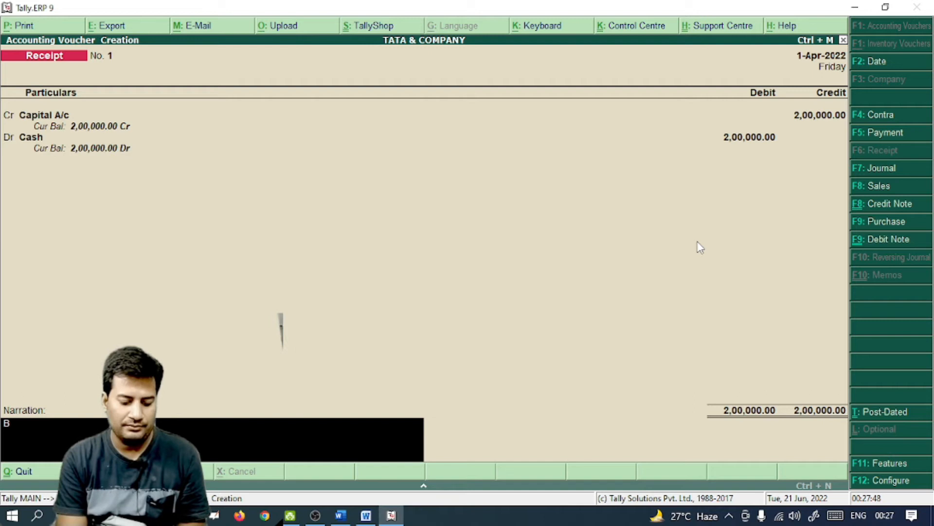
type("eing business started w")
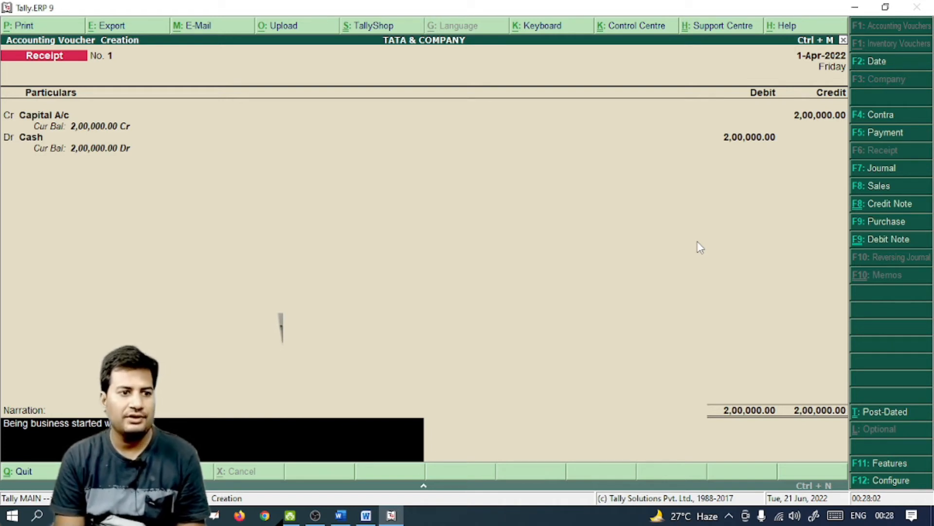
key("Return")
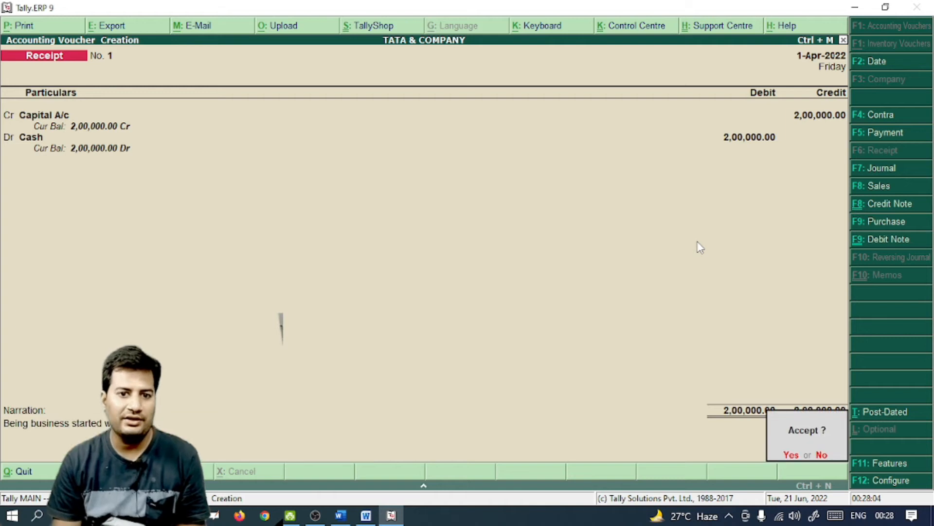
key("Return")
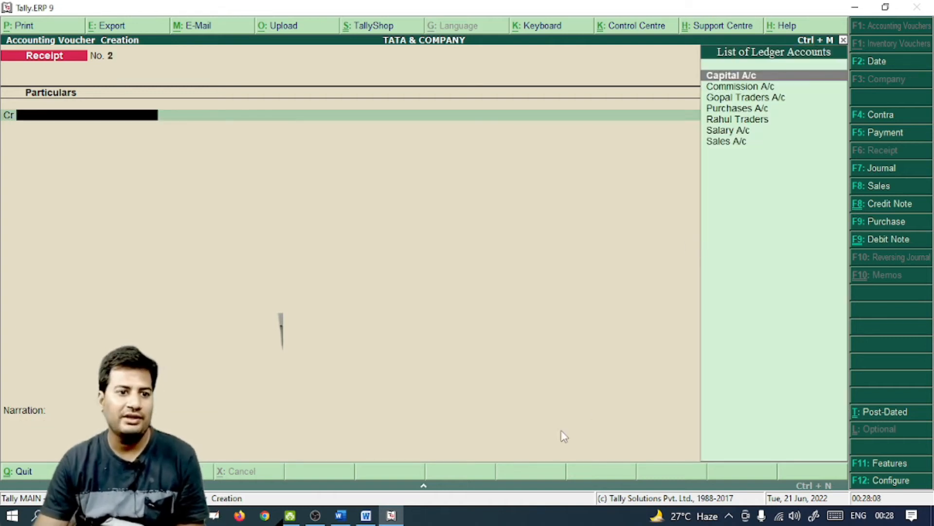
Check the Jan2 purchase in the notes and start Purchase voucher No. 1 in voucher mode
left_click(358, 516)
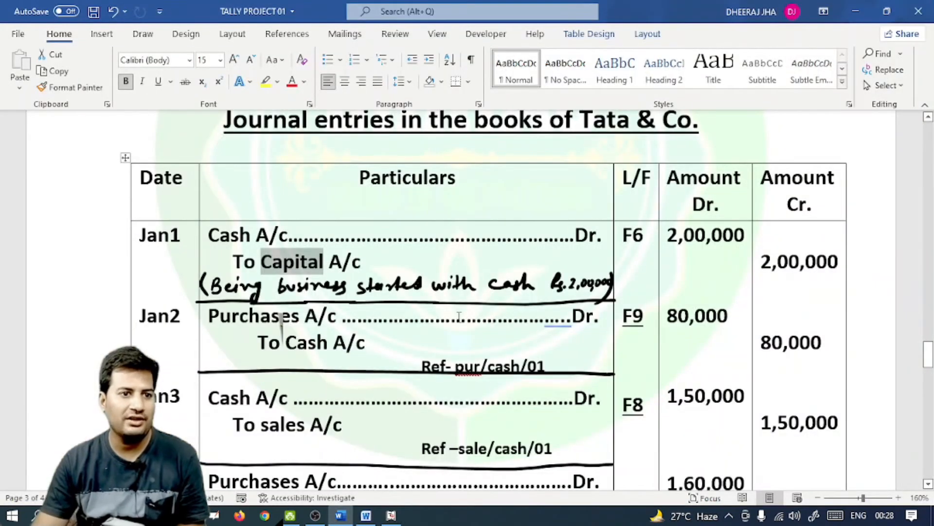
scroll(315, 283, "down", 2)
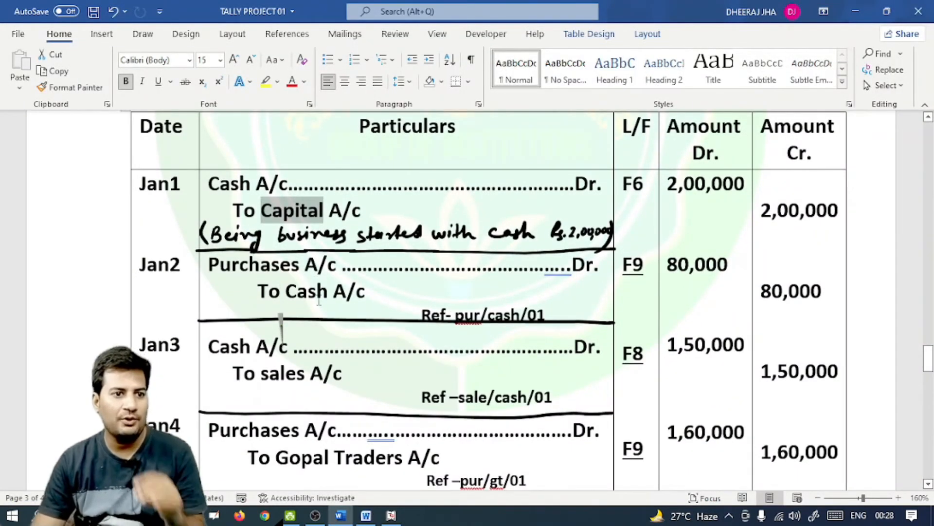
left_click_drag(655, 267, 622, 266)
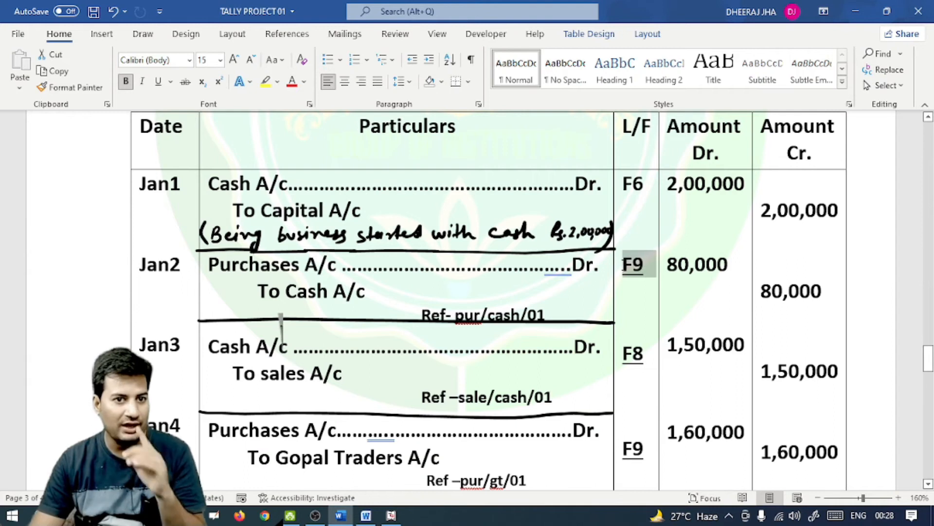
left_click(391, 515)
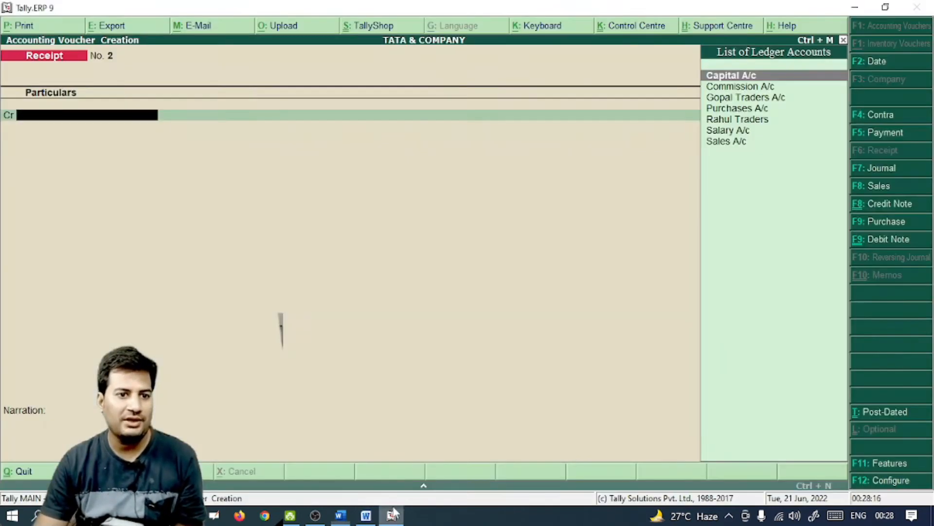
key("F9")
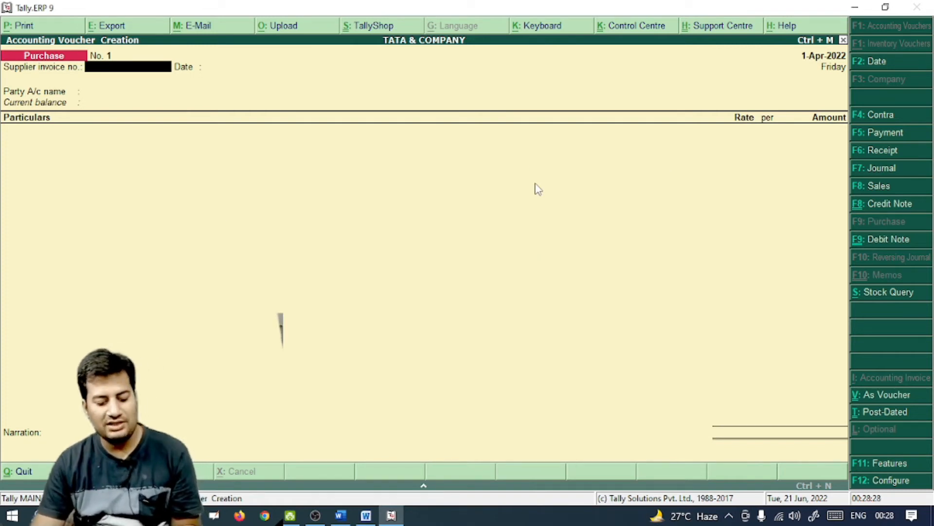
key("ctrl+v")
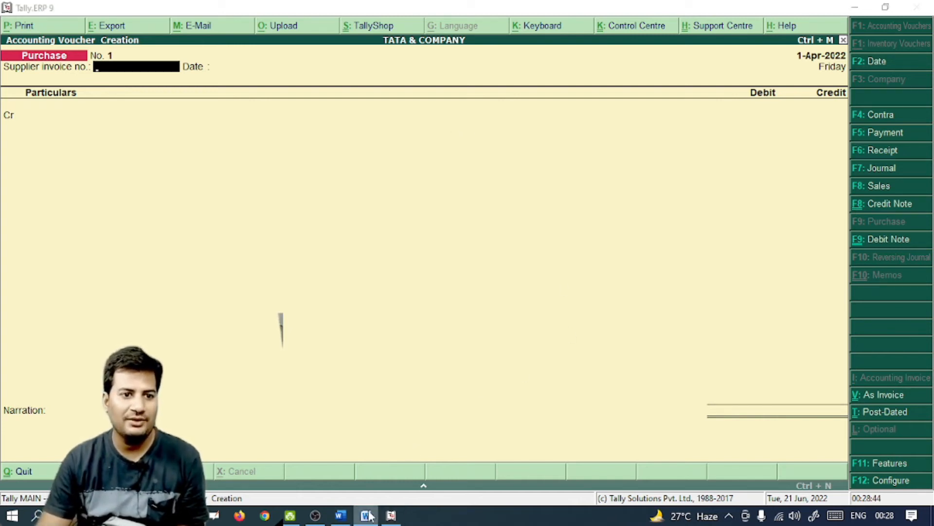
Enter supplier invoice no. pur/cash/01 and keep the date 1-Apr-2022
left_click(341, 516)
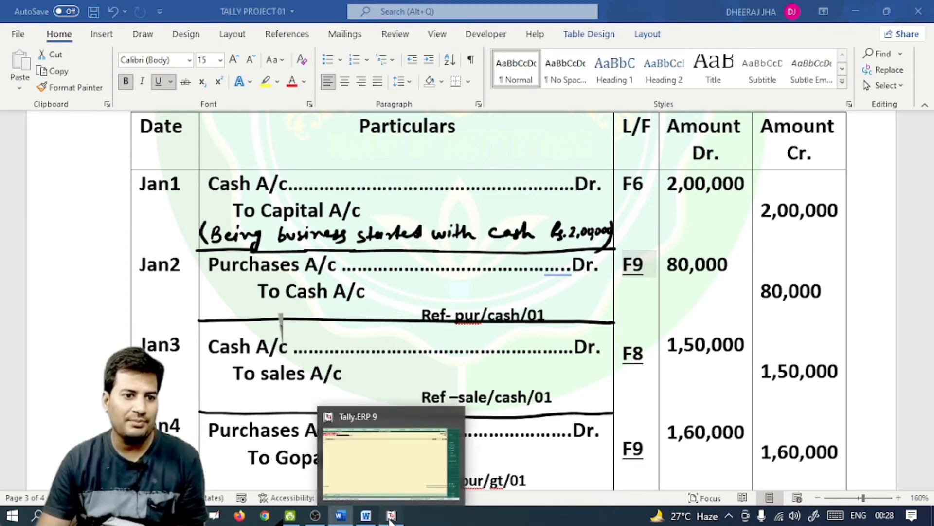
left_click(396, 452)
type("pur")
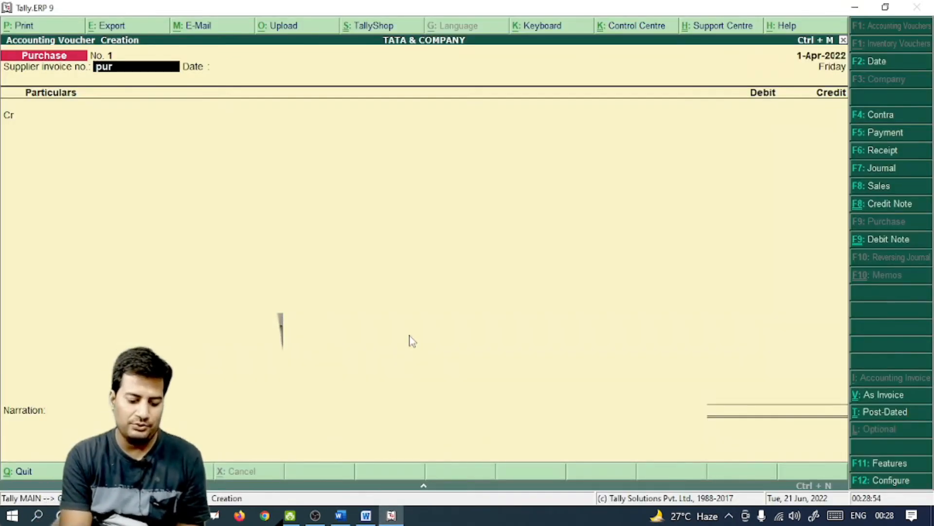
type("/ca")
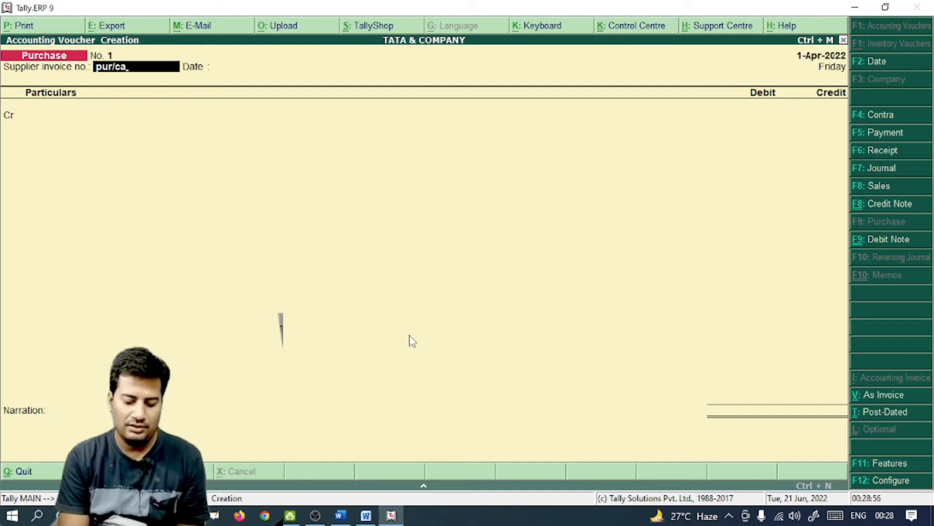
type("sh/01")
key("Return")
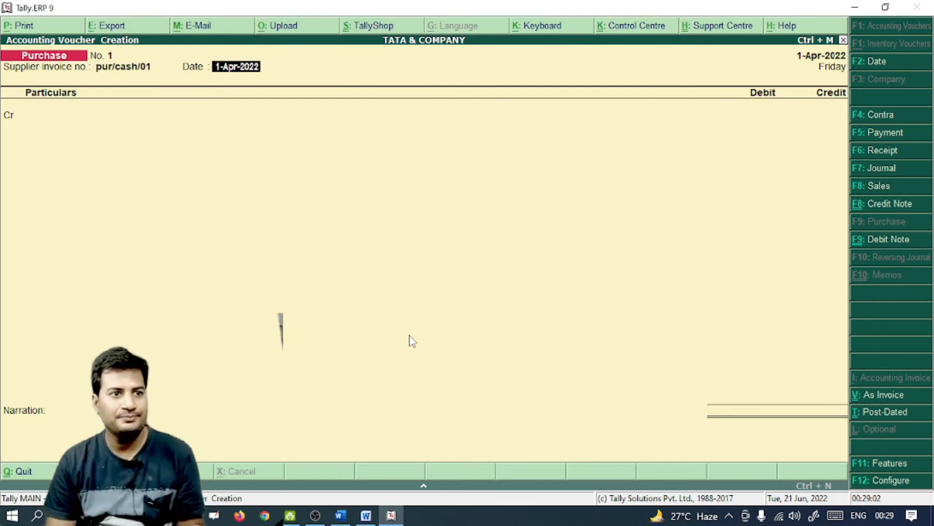
key("Return")
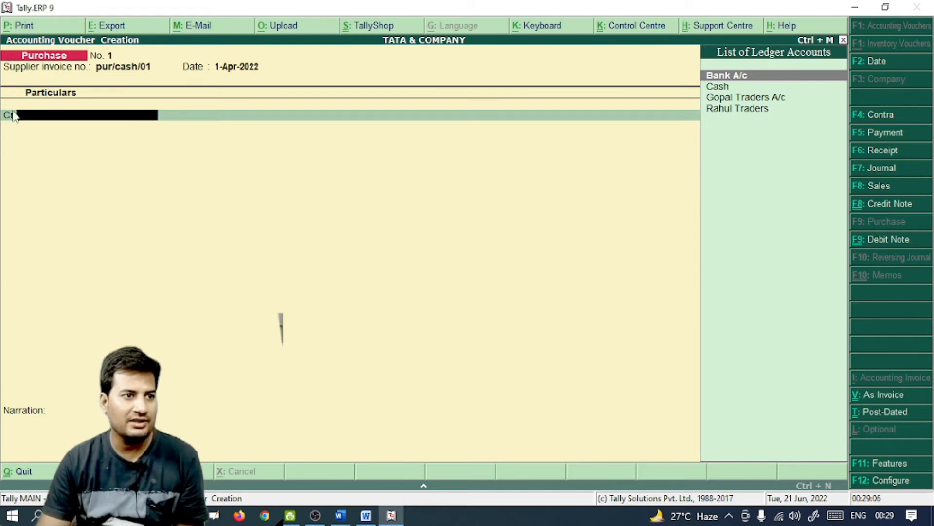
Credit Cash with 80,000 on the purchase voucher
key("alt+Tab")
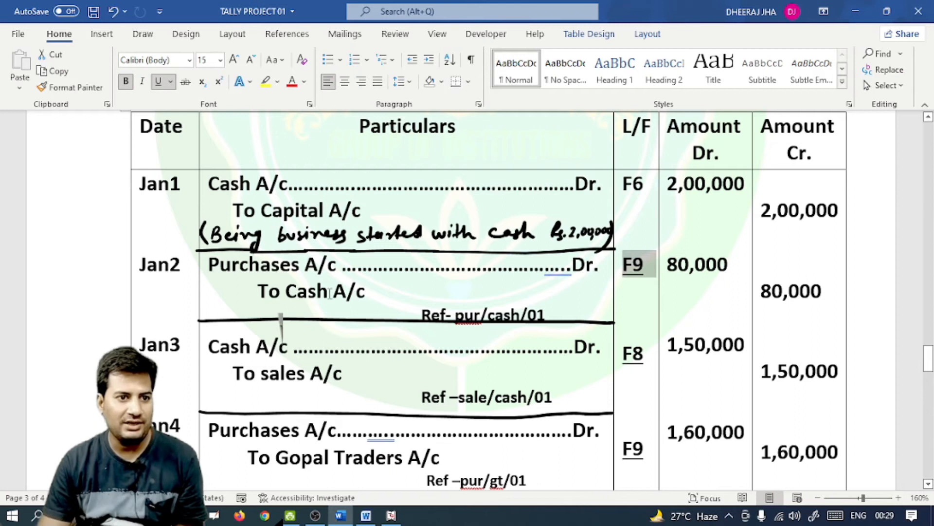
key("alt+Tab")
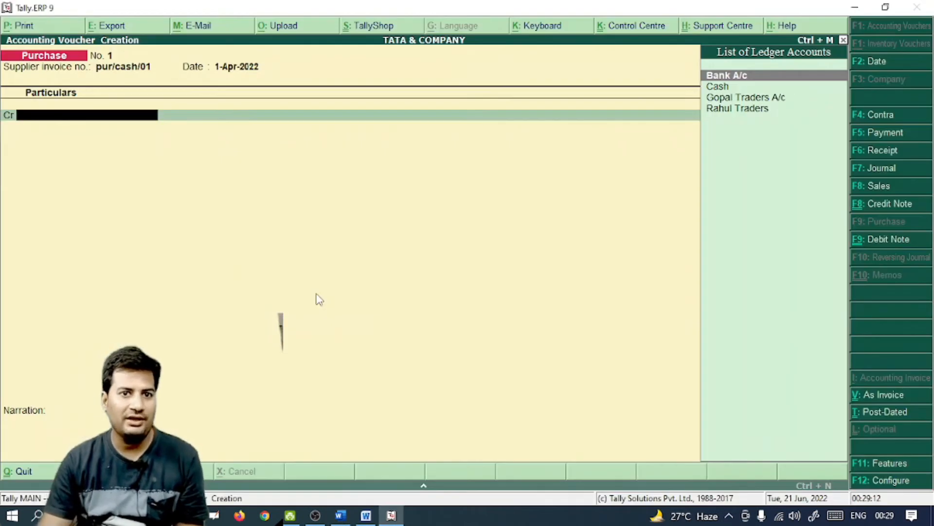
key("Down")
key("Return")
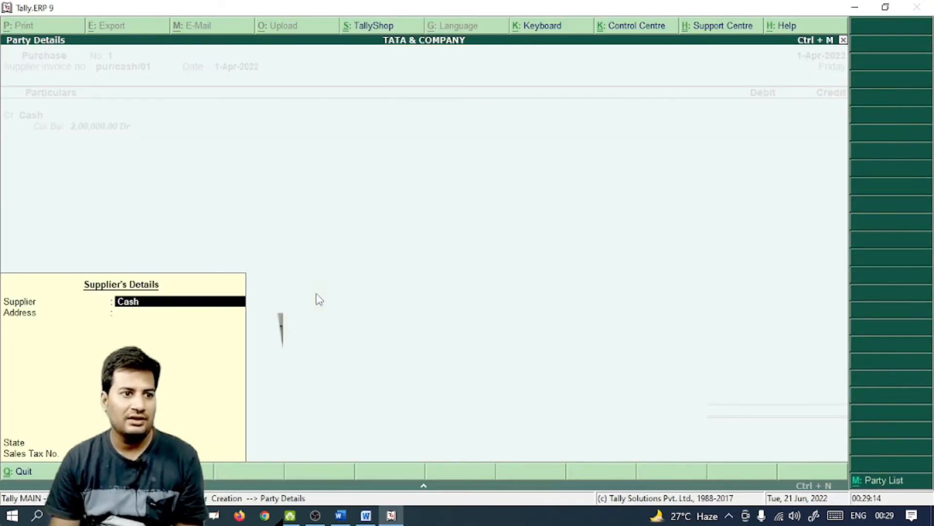
key("Return")
key("Return")
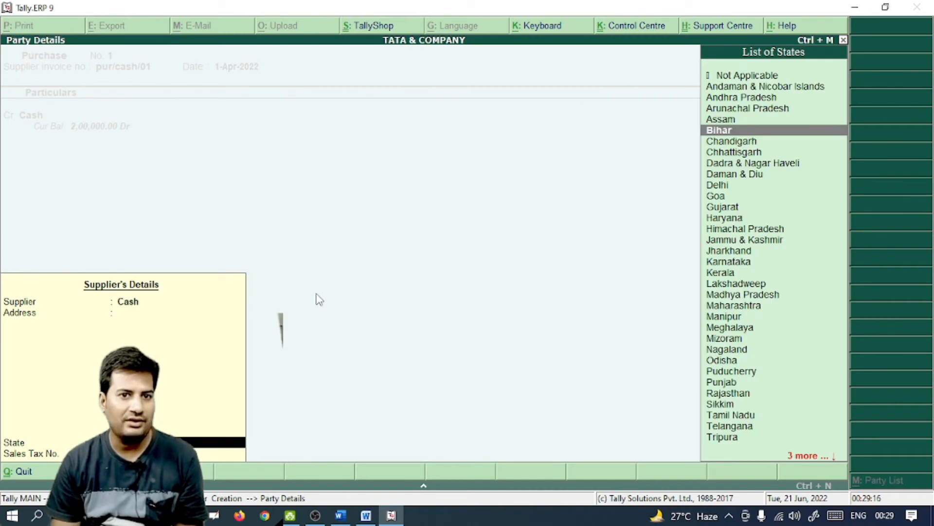
key("Return")
key("Return")
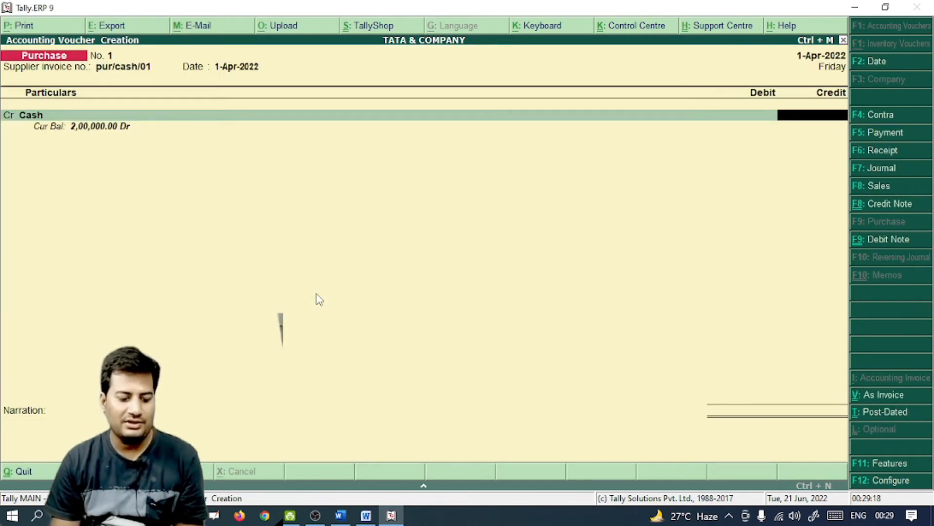
key("alt+Tab")
key("alt+Tab")
type("80000")
key("Return")
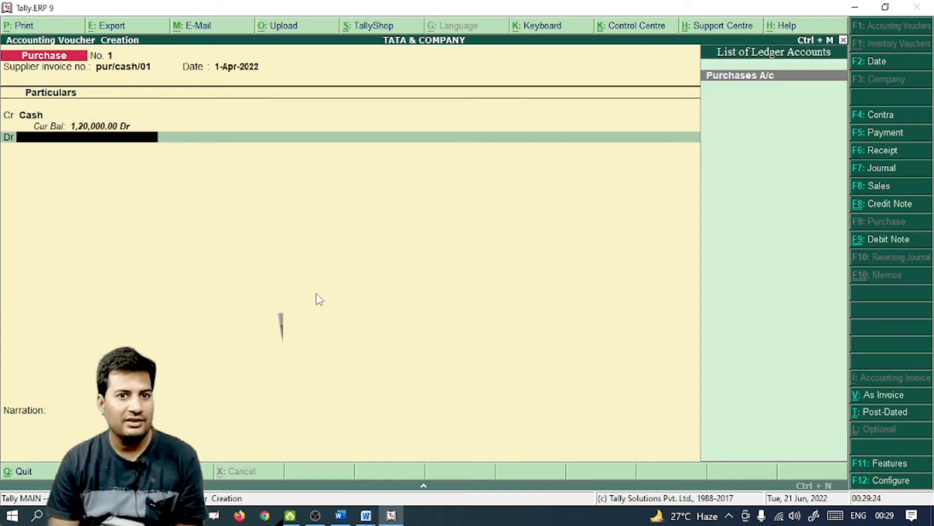
Debit Purchases A/c 80,000 and save the cash purchase voucher
key("alt+Tab")
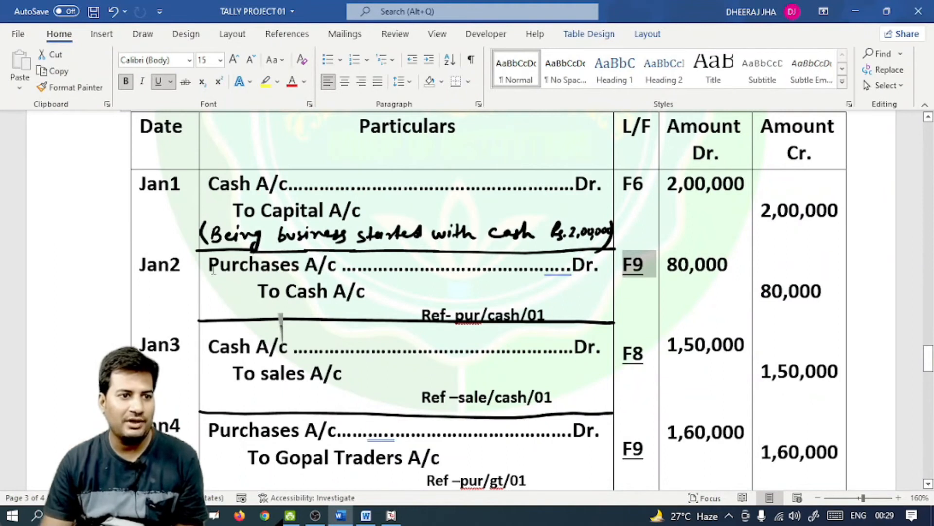
key("alt+Tab")
key("Return")
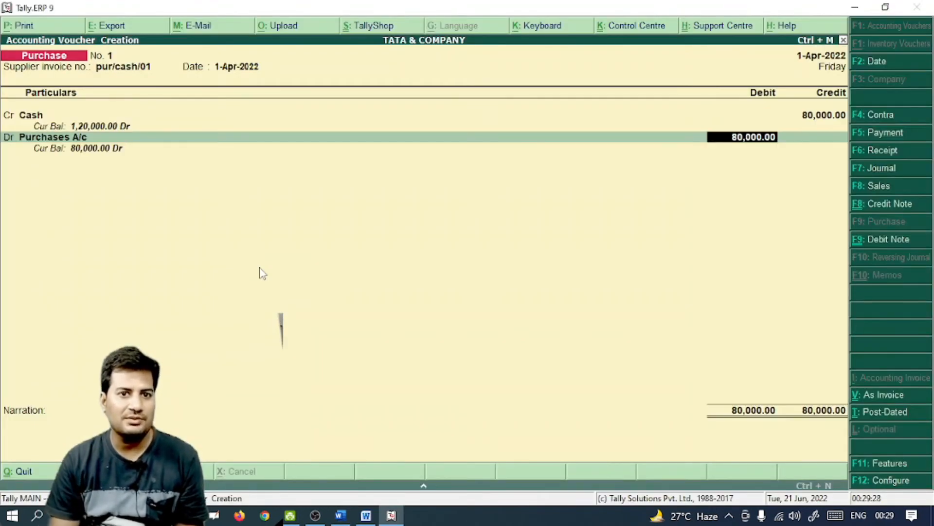
key("Return")
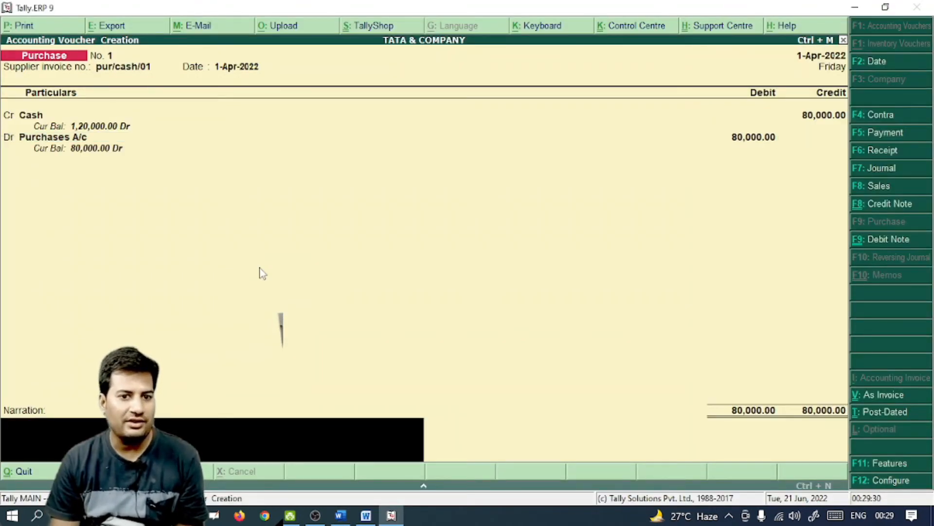
key("Return")
key("Return")
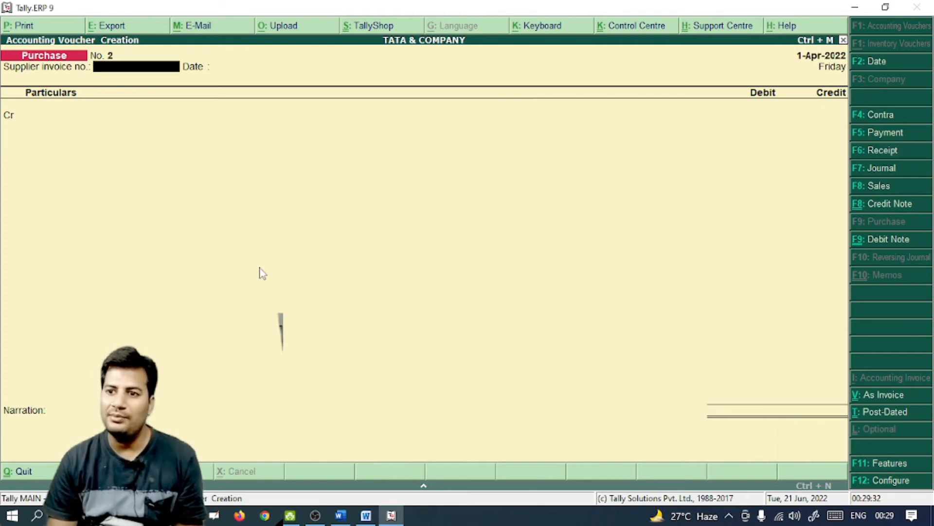
Check the Jan3 sale in the notes and start a Sales voucher (F8) in voucher mode
key("alt+Tab")
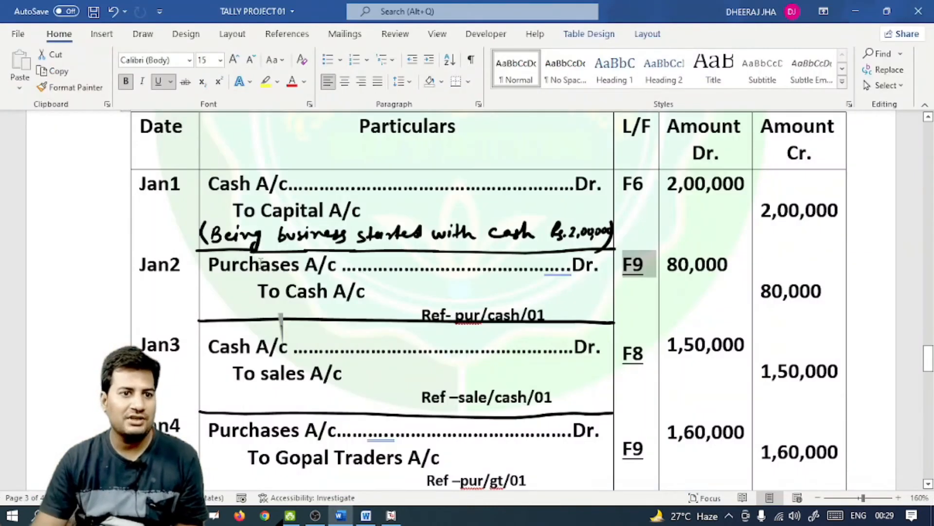
scroll(316, 268, "down", 3)
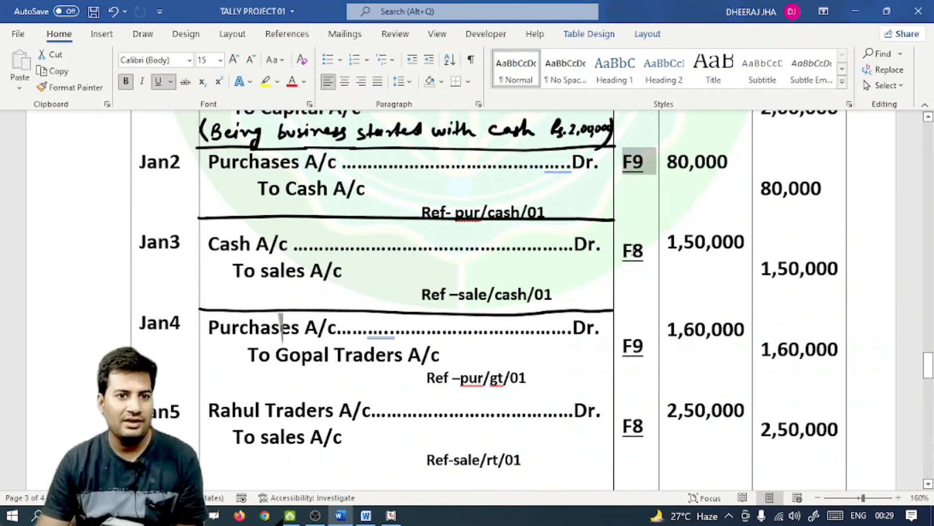
left_click(627, 250)
key("alt+Tab")
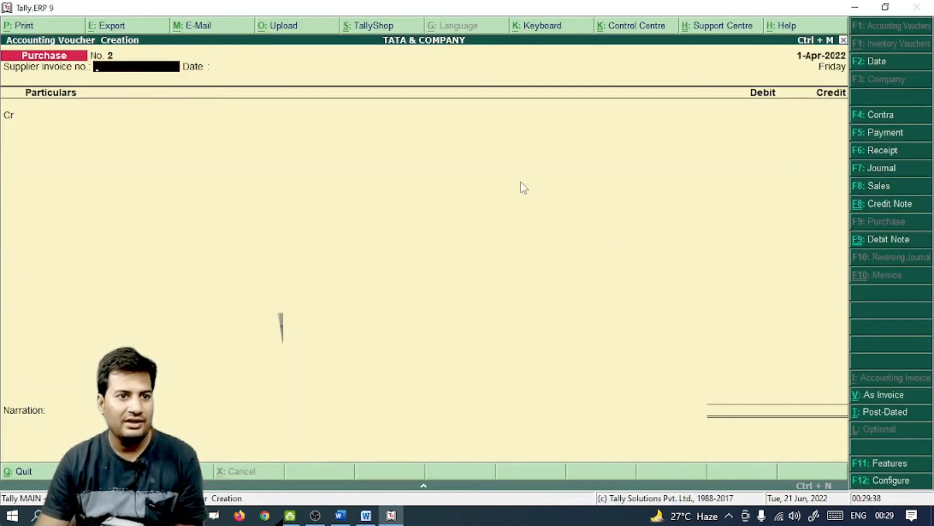
key("F8")
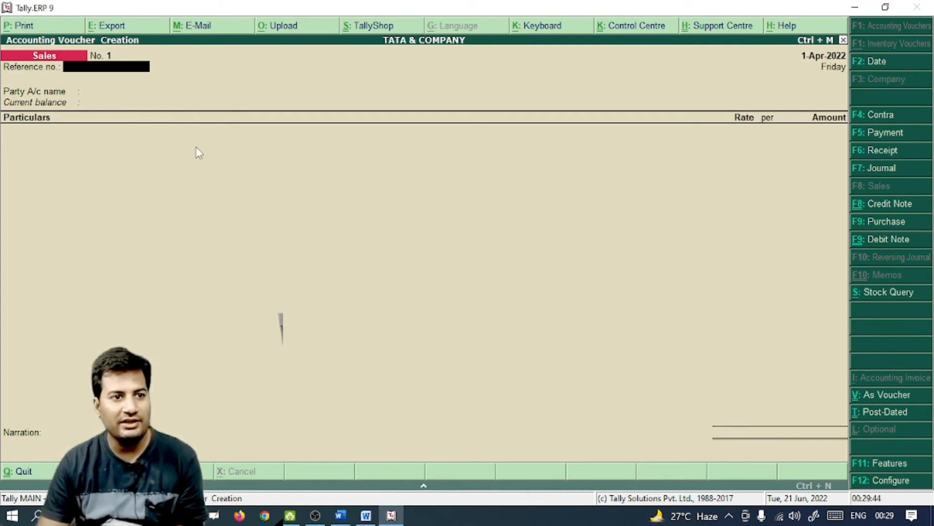
key("ctrl+v")
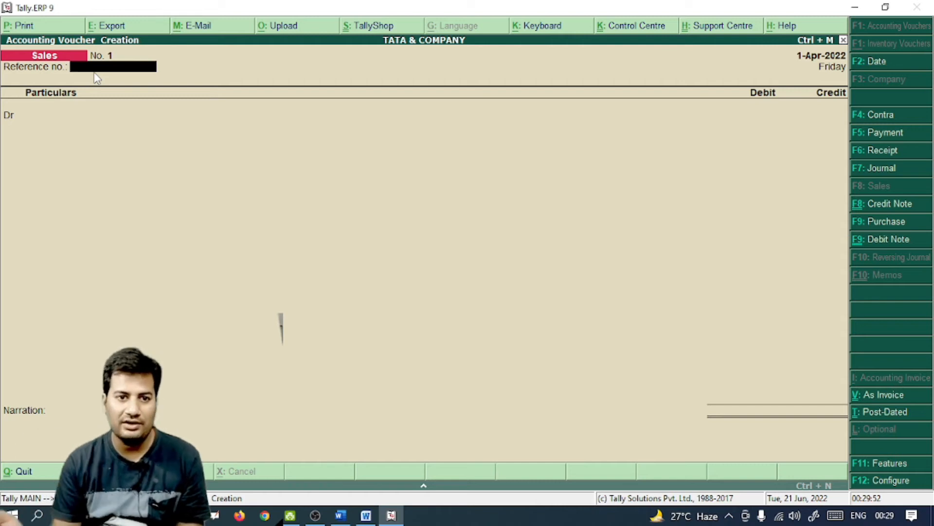
Enter sale/cash/01 as the Sales voucher's reference number
key("alt+Tab")
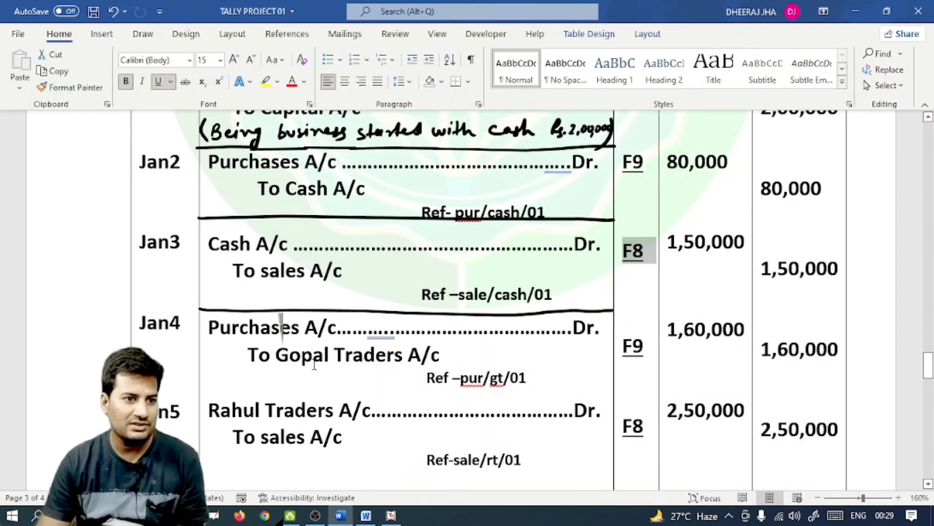
left_click_drag(419, 295, 560, 296)
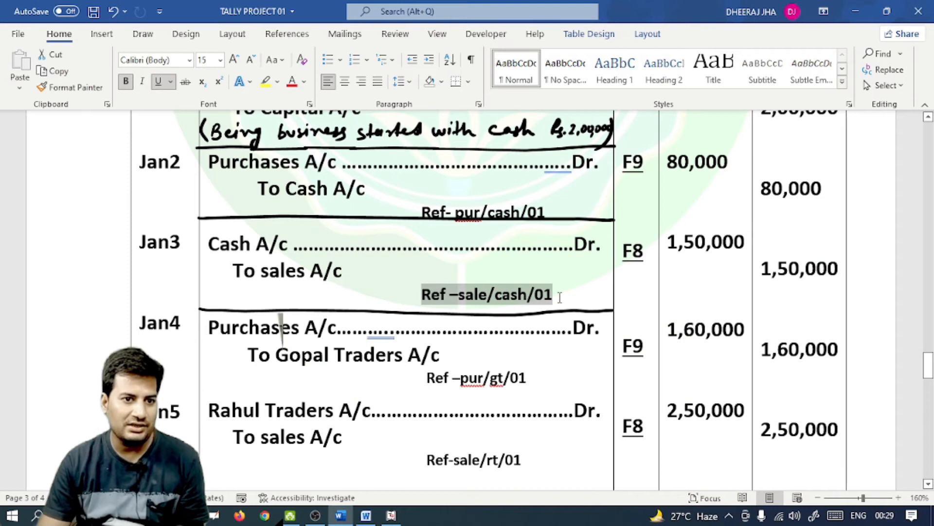
key("alt+Tab")
type("sale/cash")
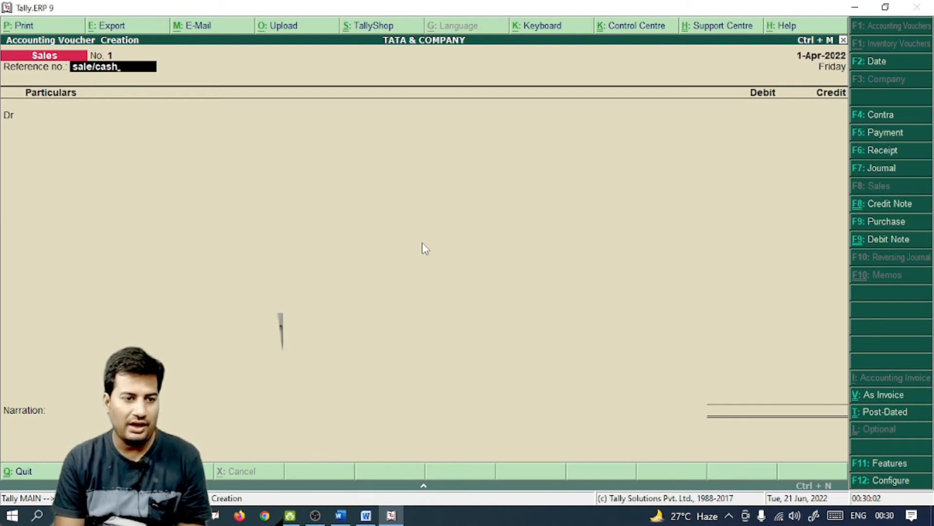
type("/01")
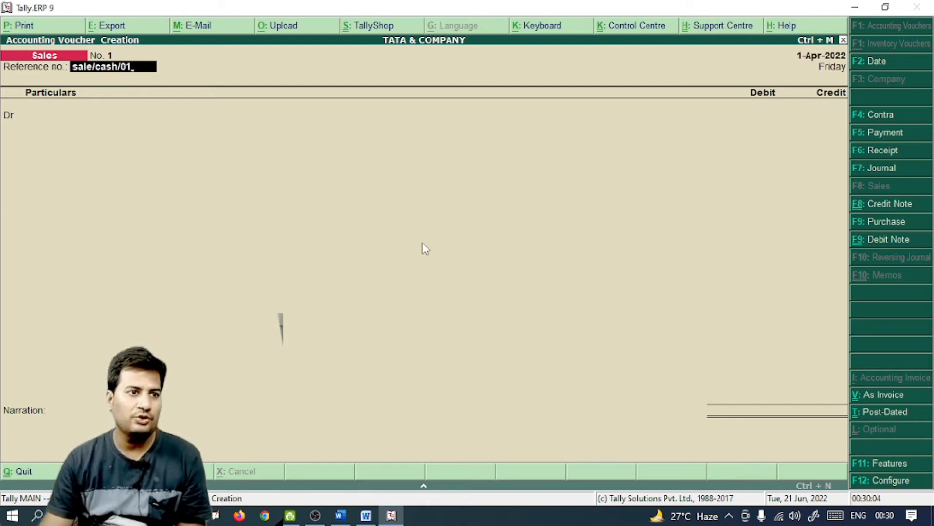
key("Return")
Debit Cash with 1,50,000 on the sales voucher
key("alt+Tab")
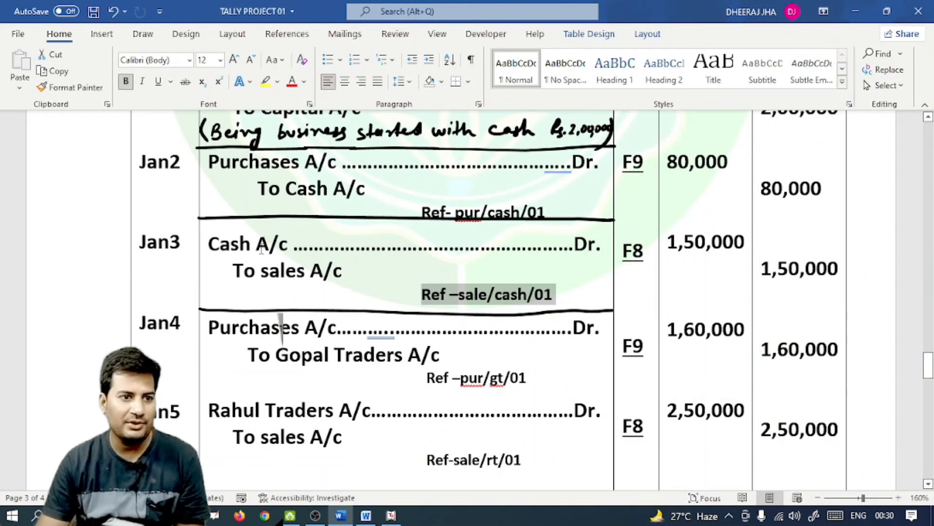
left_click_drag(287, 245, 208, 244)
key("alt+Tab")
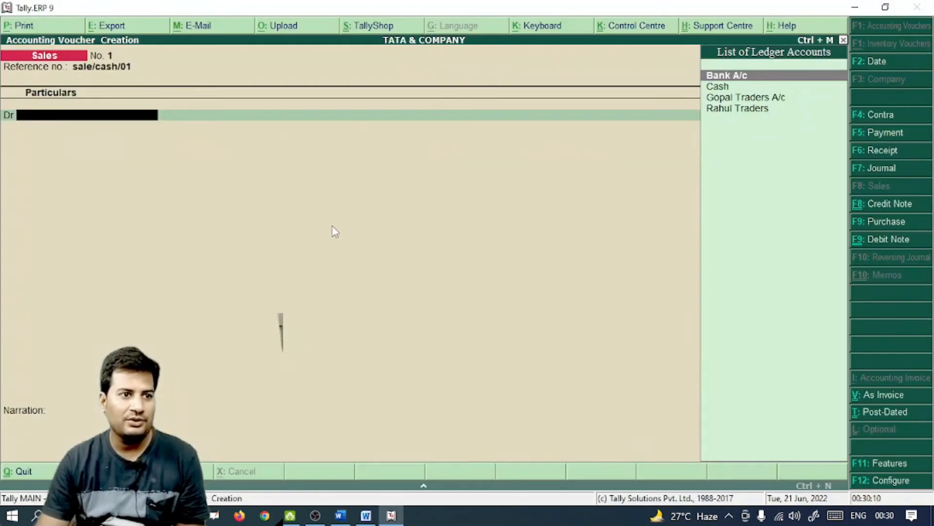
key("Down")
key("Return")
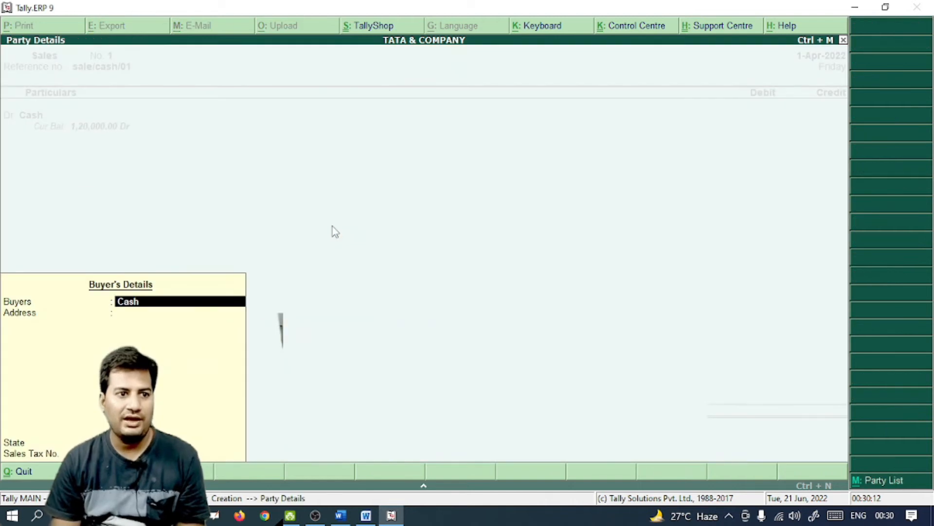
key("alt+Tab")
key("alt+Tab")
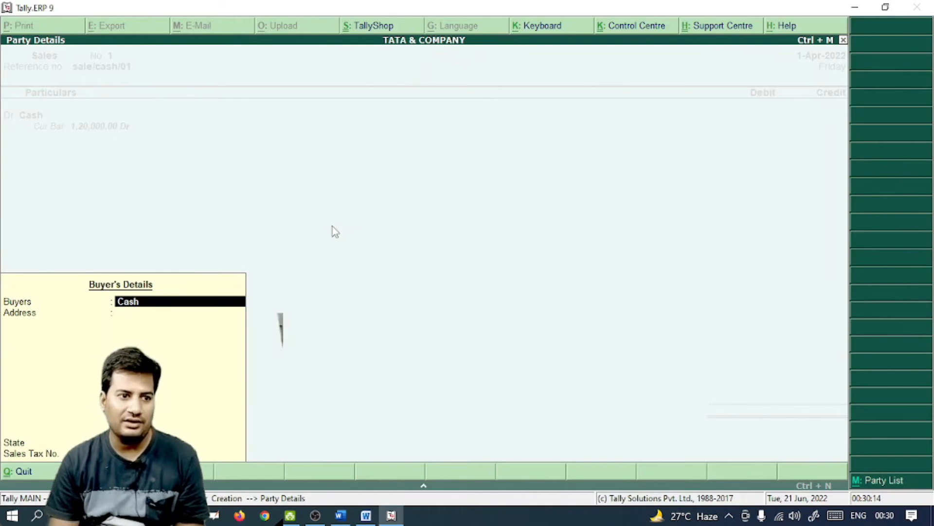
key("Return")
key("Return")
key("Return")
key("Return")
type("150000")
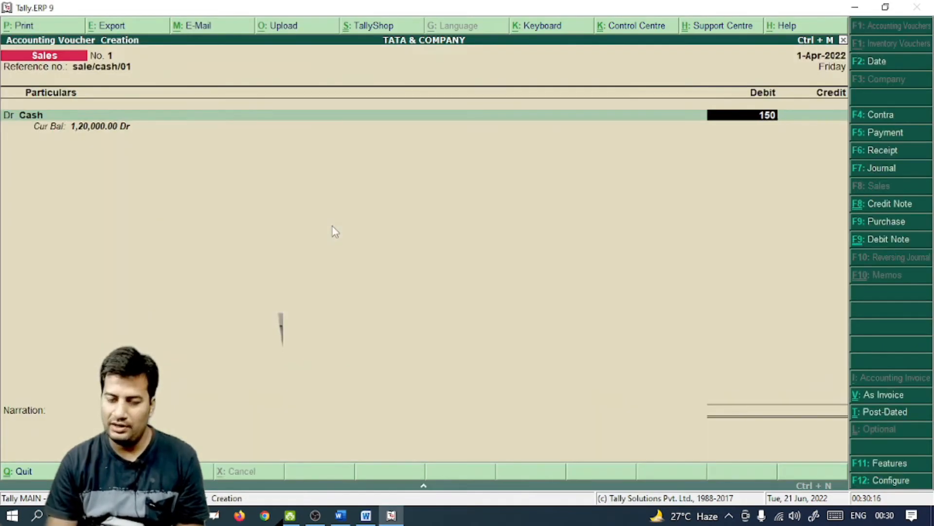
key("Return")
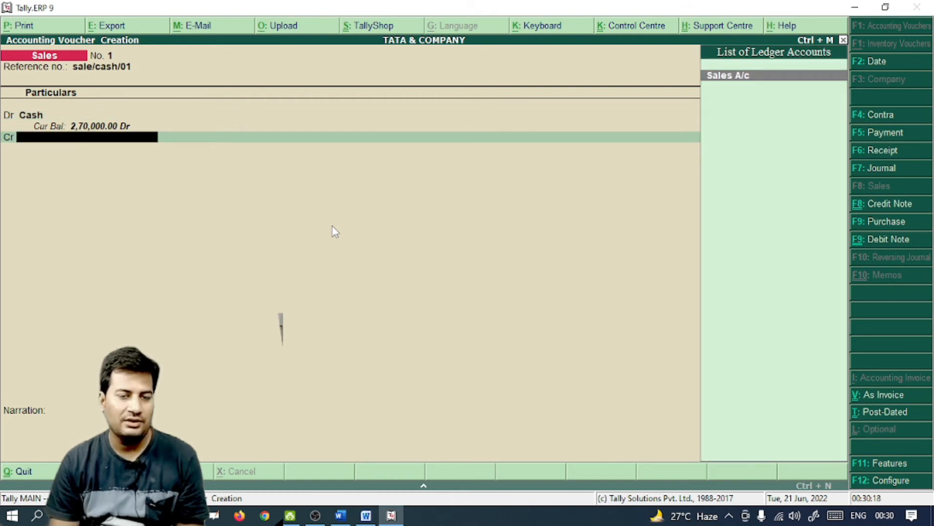
Credit Sales A/c 1,50,000 to save the voucher, then look up the Jan4 entry
key("Return")
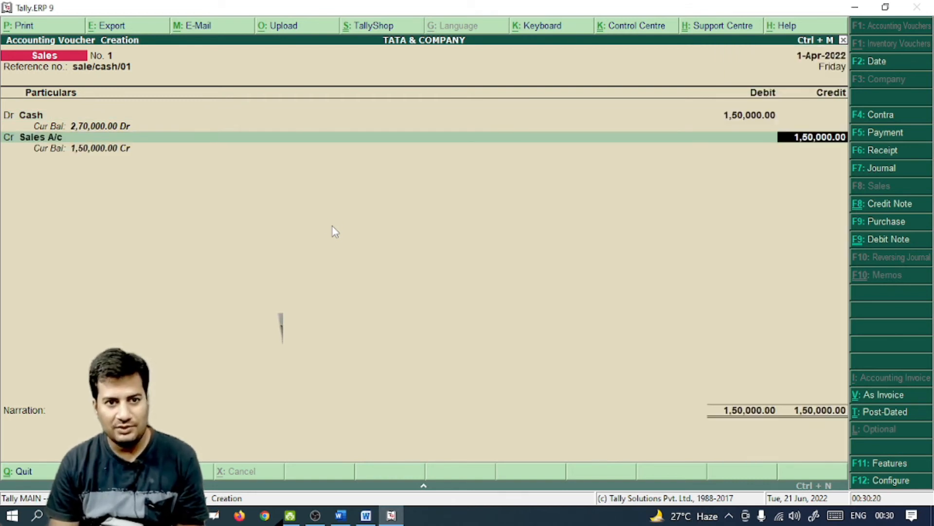
key("Return")
key("Return")
key("Return")
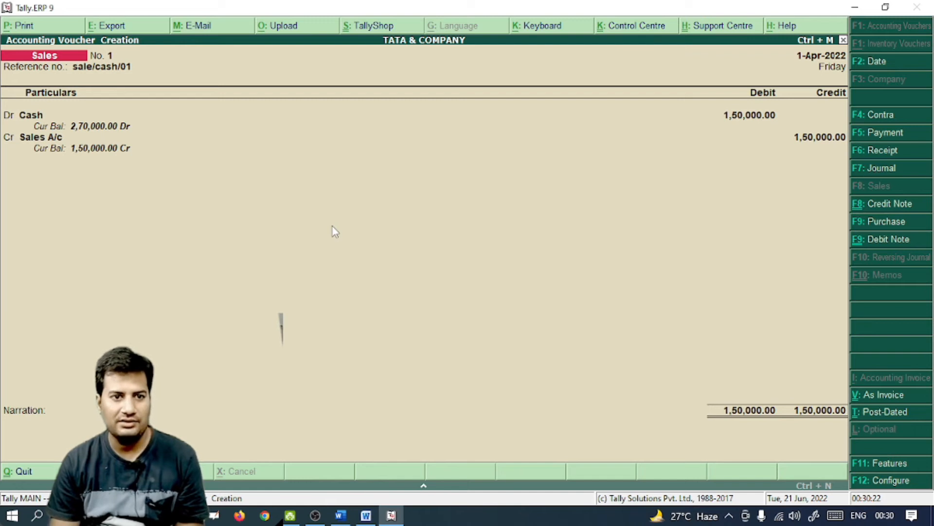
scroll(340, 243, "down", 2)
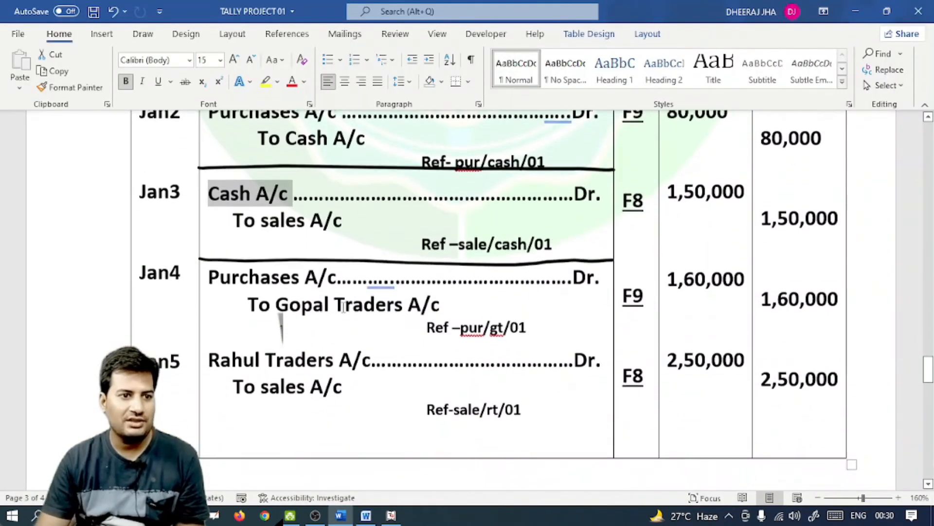
double_click(645, 292)
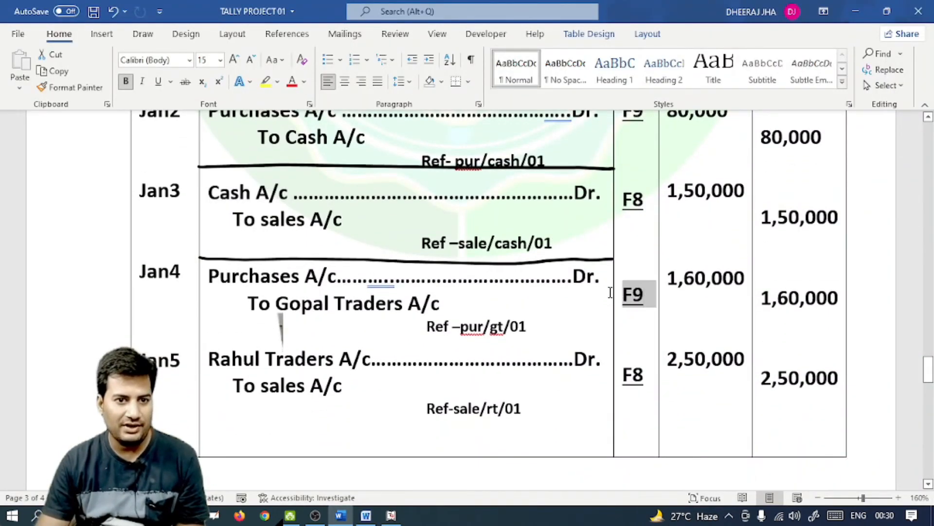
key("alt+Tab")
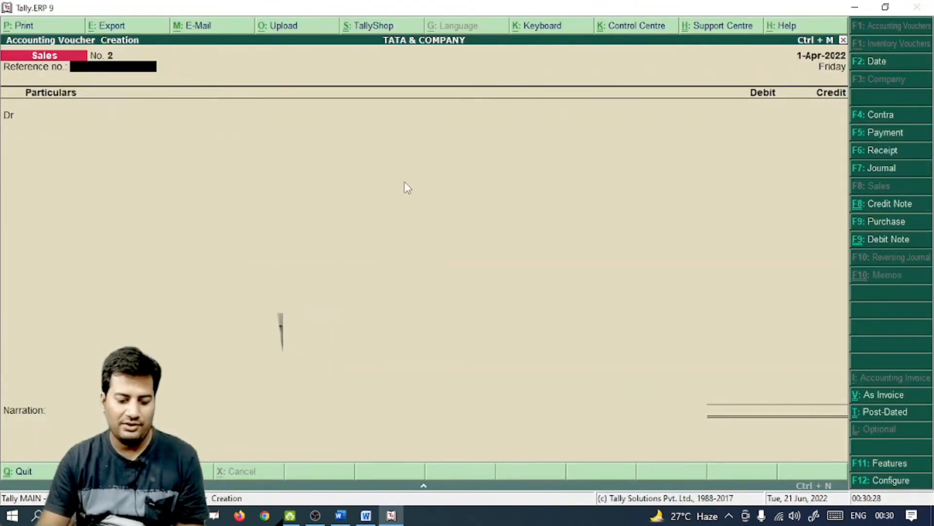
Start a Purchase voucher in voucher mode with supplier invoice no. pur/gt/01
key("F9")
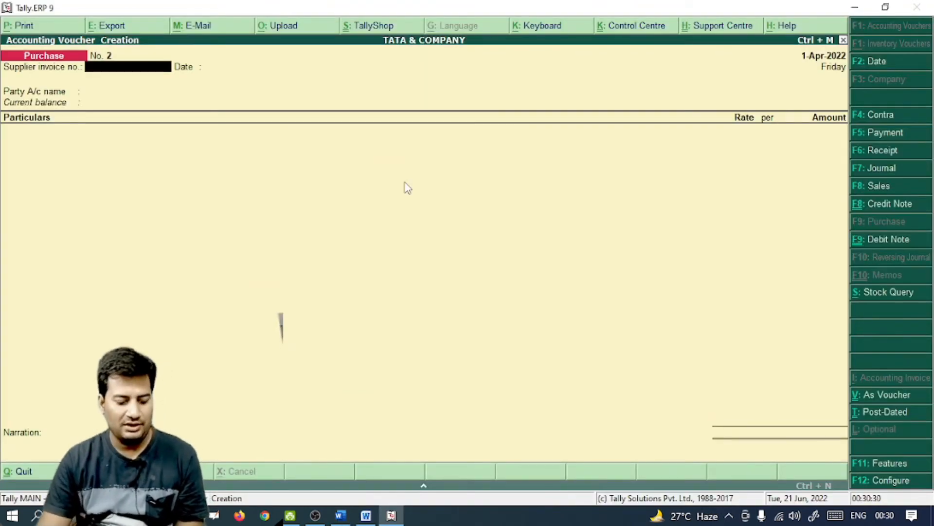
key("ctrl+v")
key("alt+Tab")
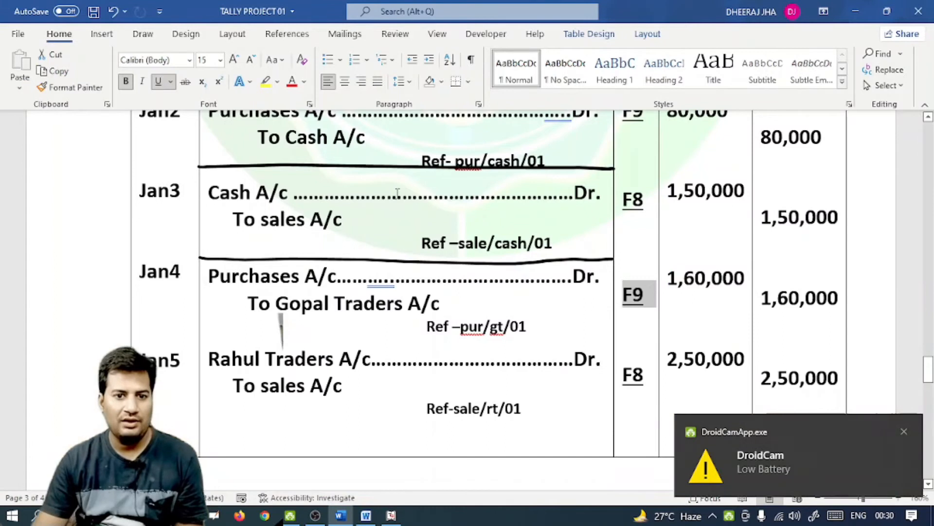
left_click(904, 431)
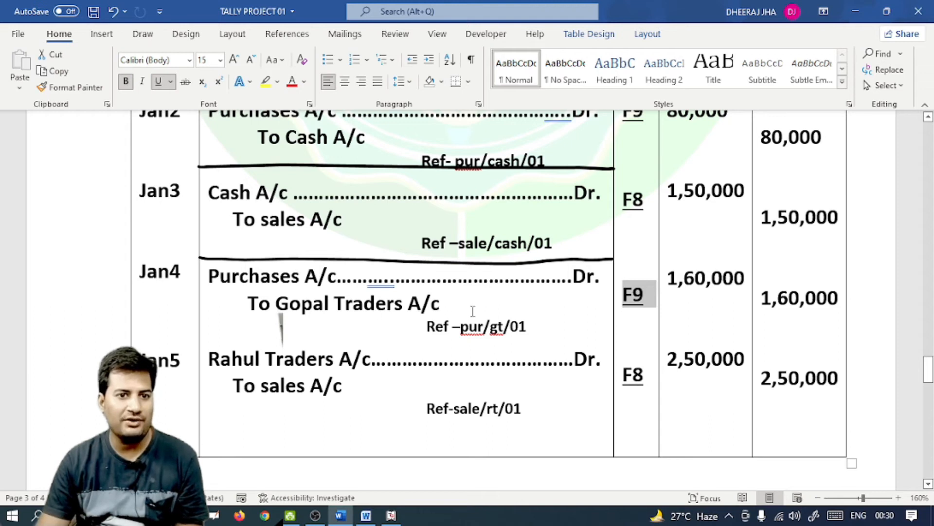
key("alt+Tab")
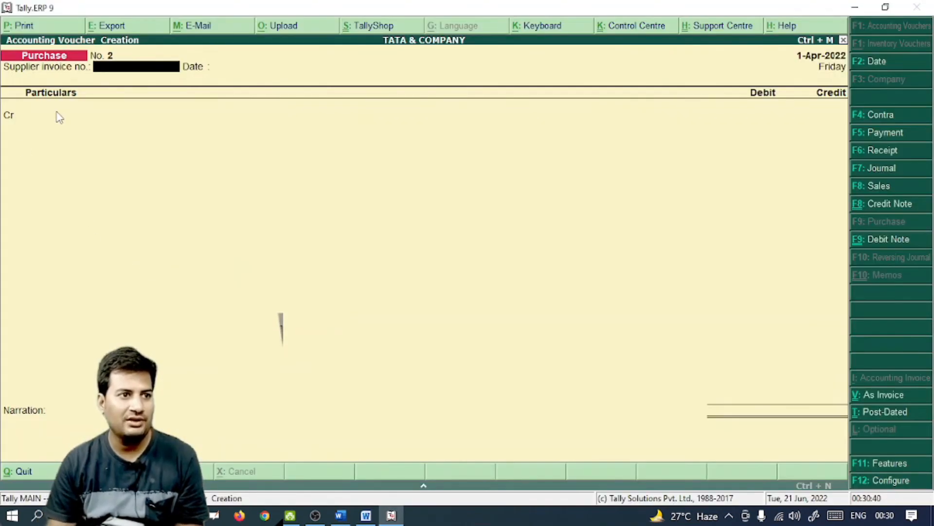
key("alt+Tab")
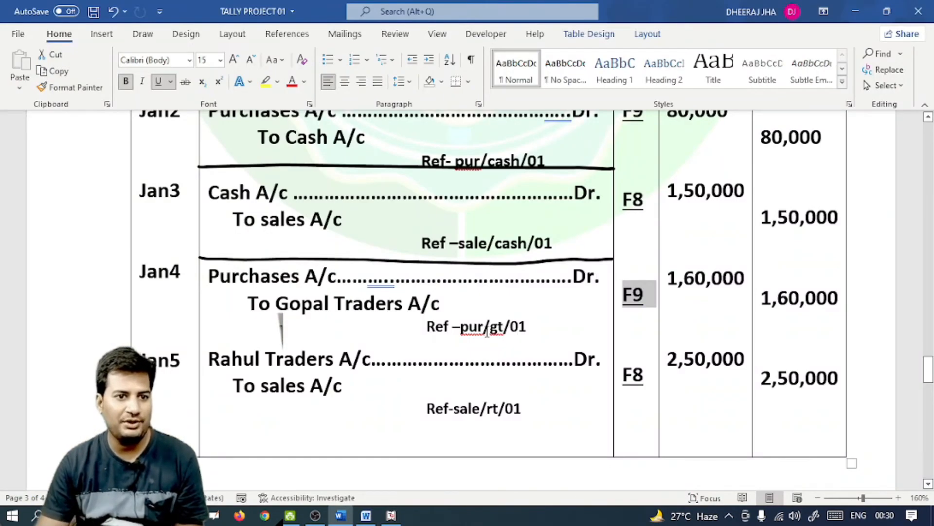
key("alt+Tab")
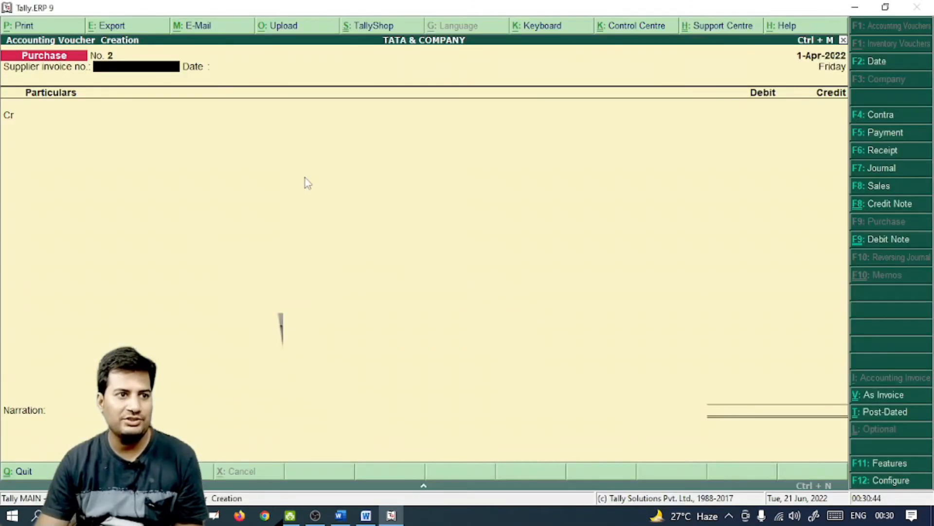
type("pur")
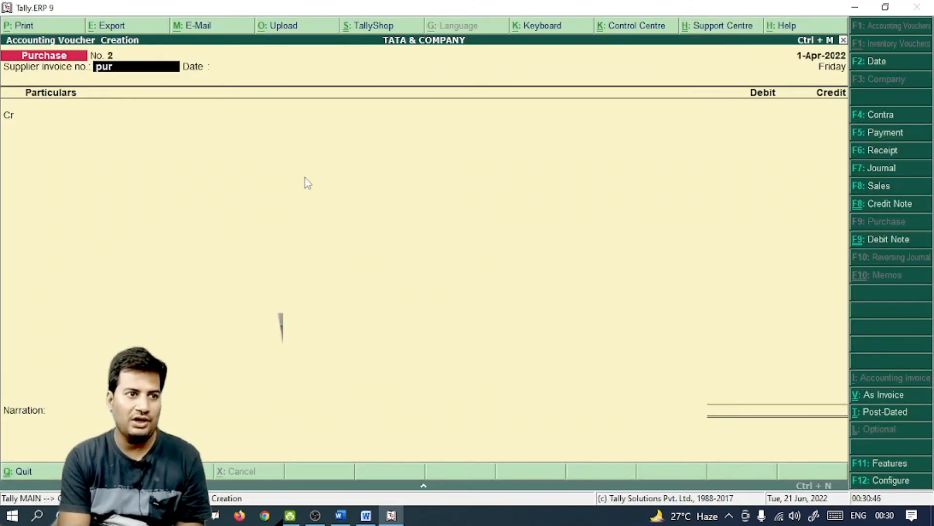
type("/gt")
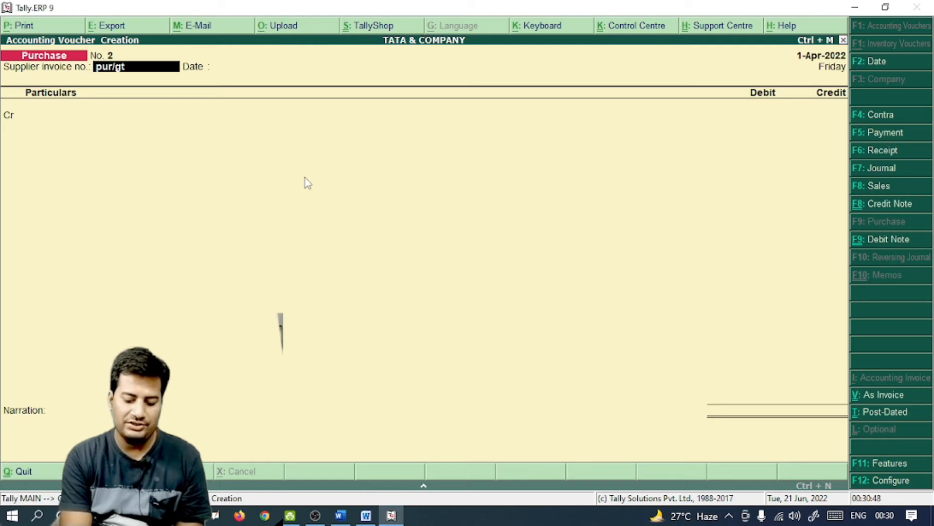
type("/01")
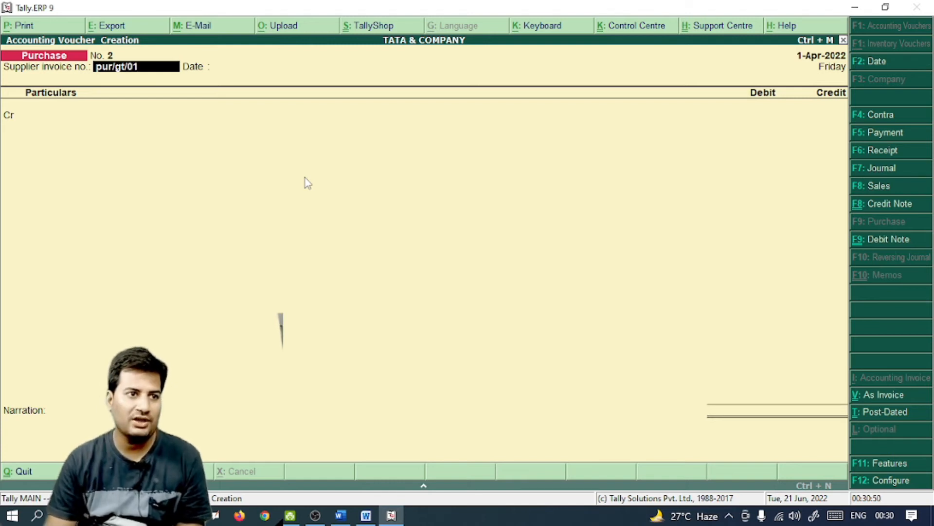
key("Return")
key("Return")
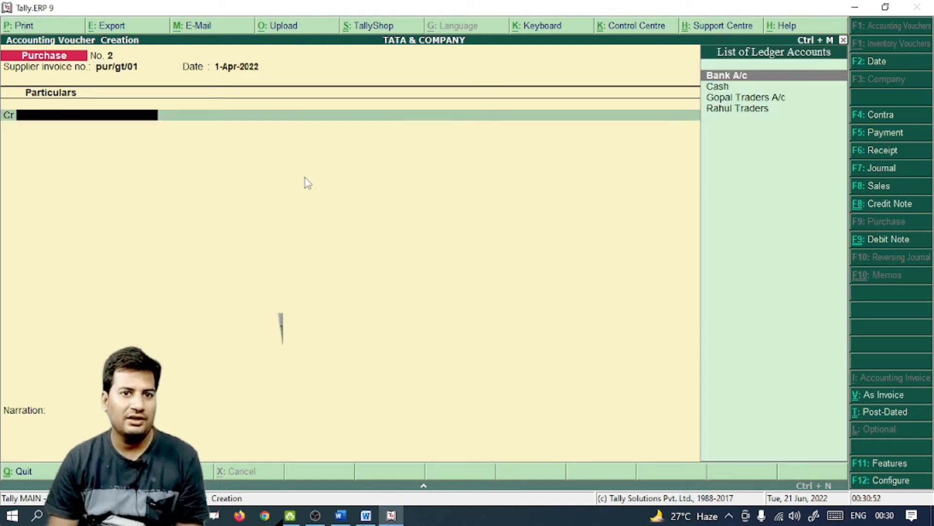
Credit Gopal Traders A/c with 1,60,000
key("Down")
key("Down")
key("alt+Tab")
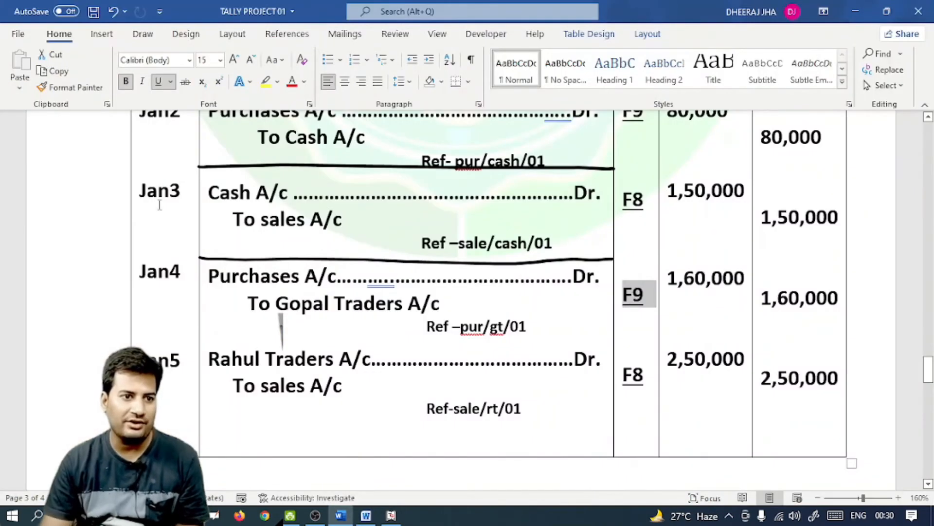
key("alt+Tab")
key("Return")
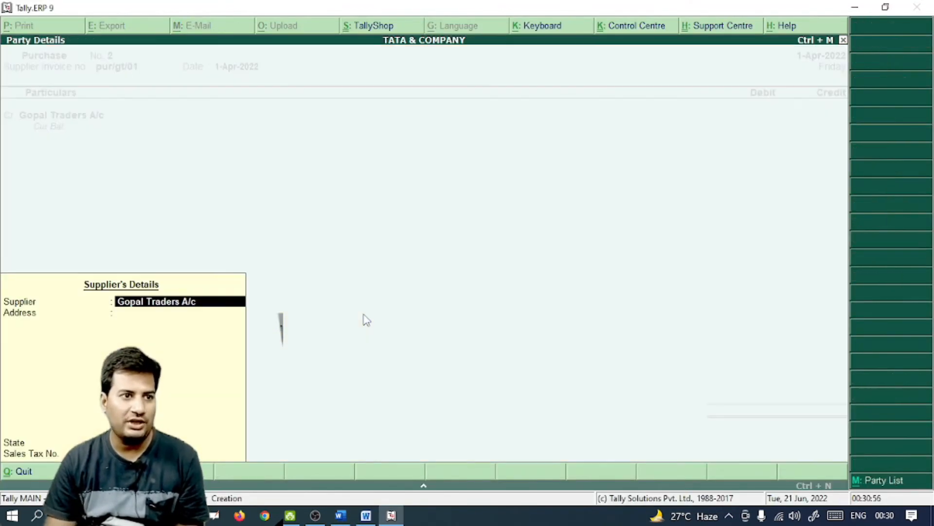
key("alt+Tab")
key("alt+Tab")
key("Return")
key("Return")
key("Return")
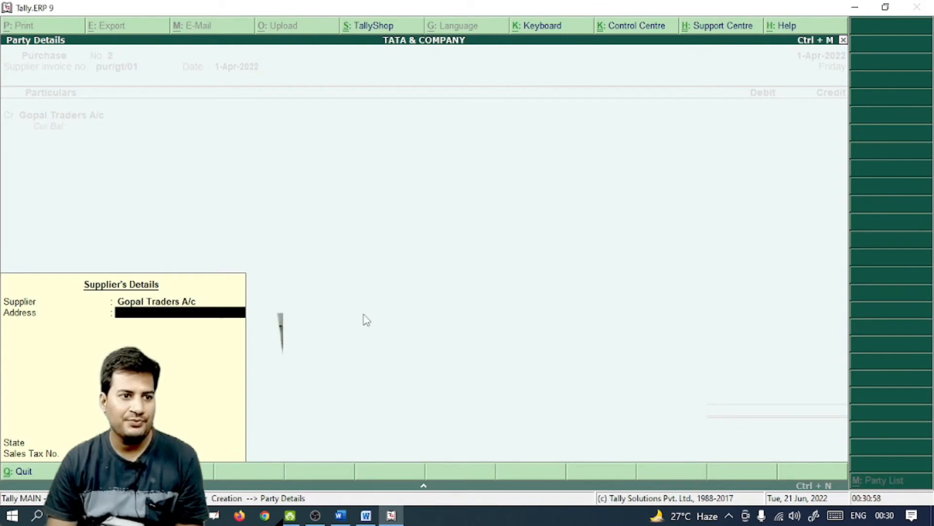
type("1,60,00")
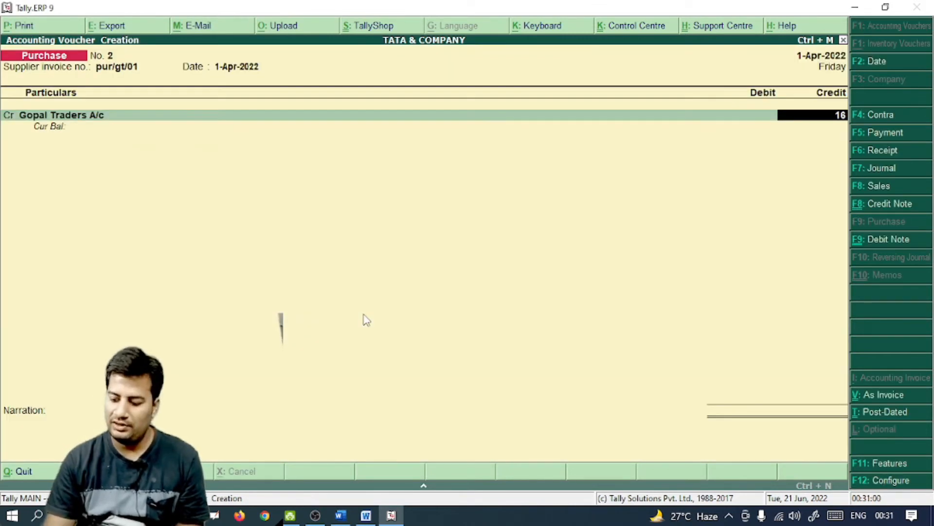
type("000")
key("Return")
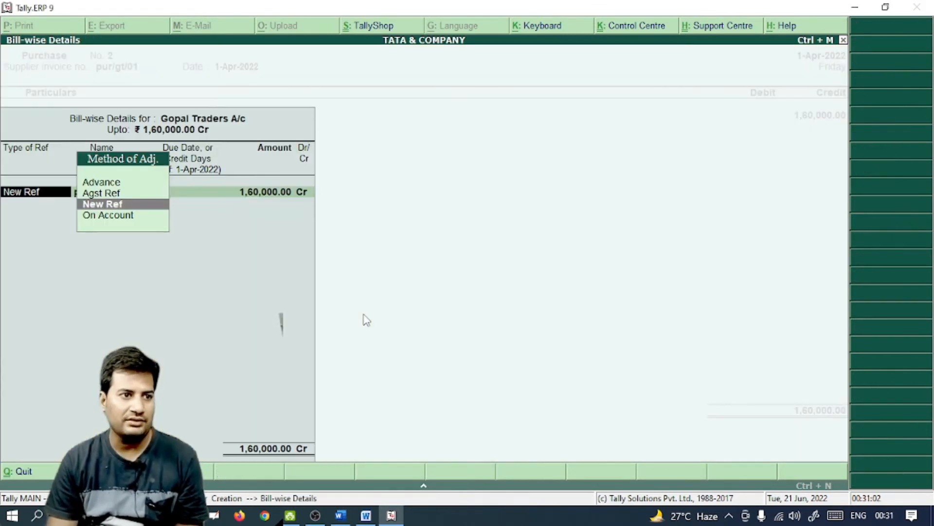
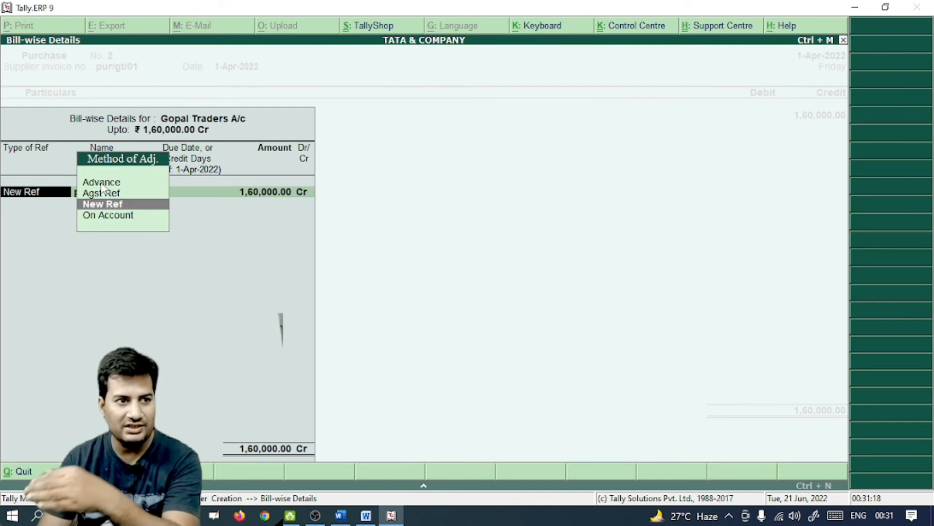
Adjust Gopal Traders' 1,60,000 credit as New Ref bill pur/gt/01, leaving the due date blank
key("Up")
key("Up")
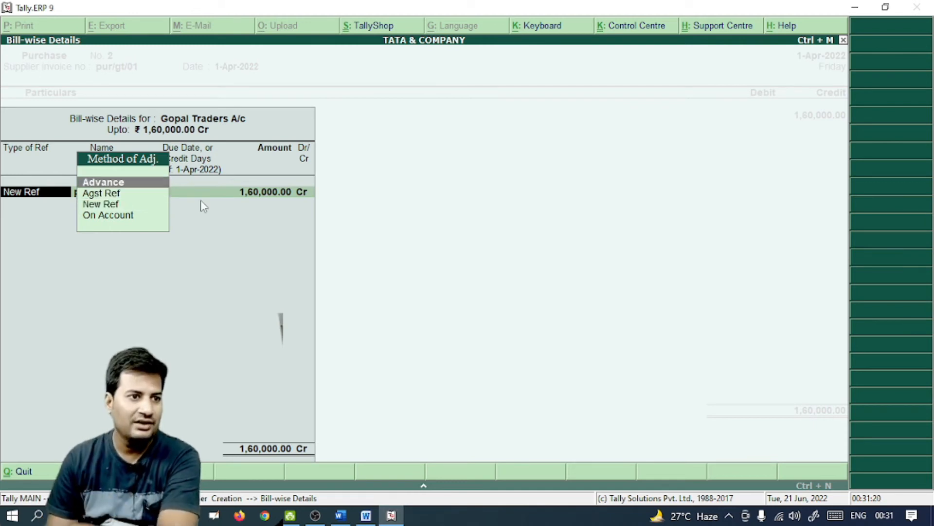
key("Down")
key("Down")
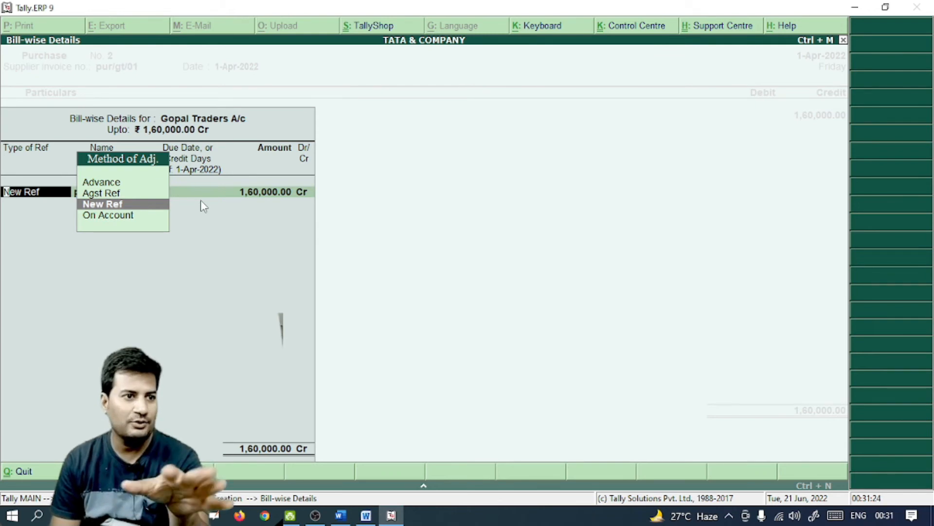
key("Down")
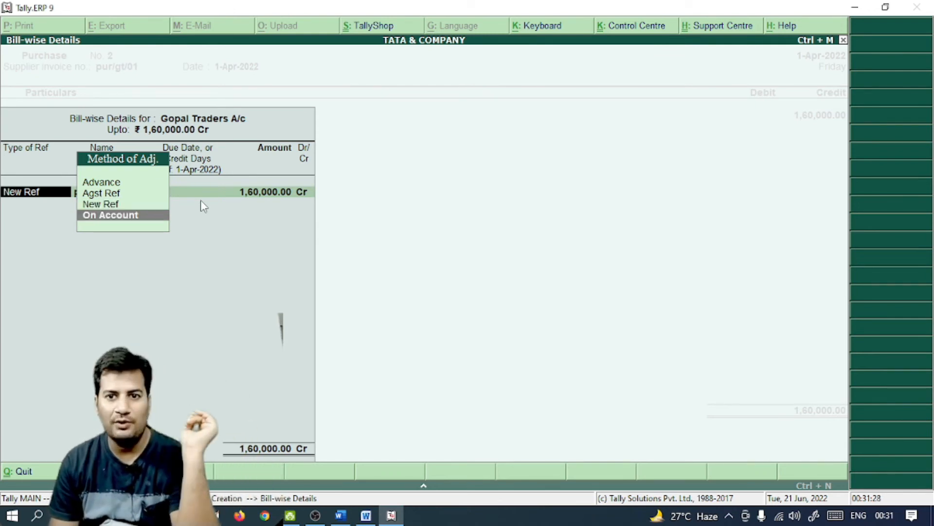
key("Up")
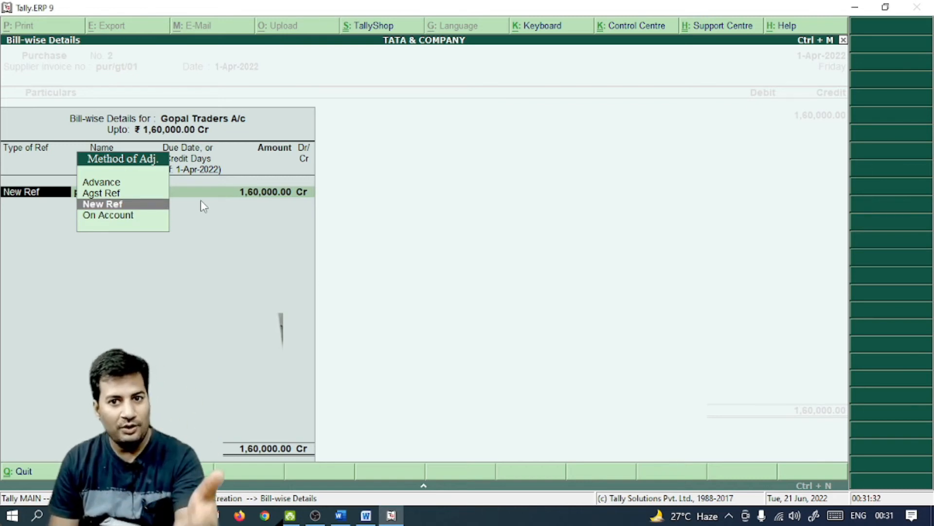
key("Up")
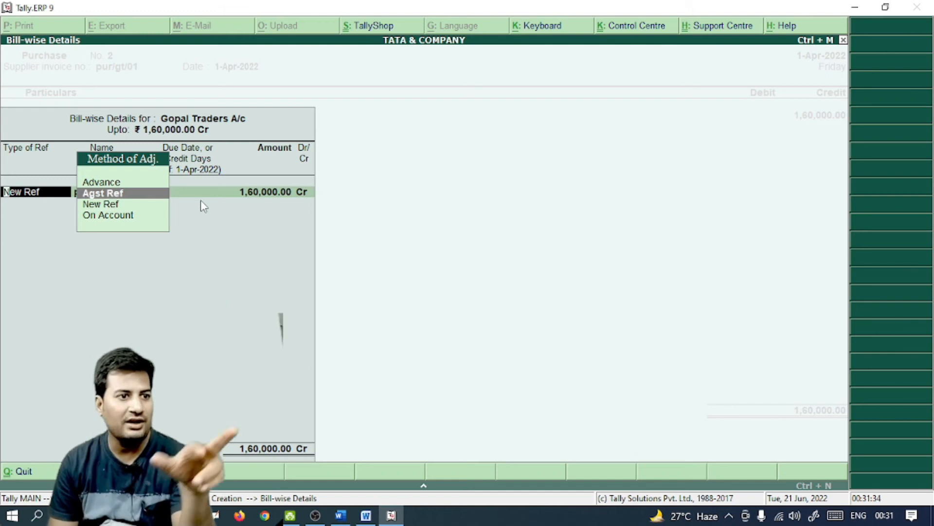
key("Down")
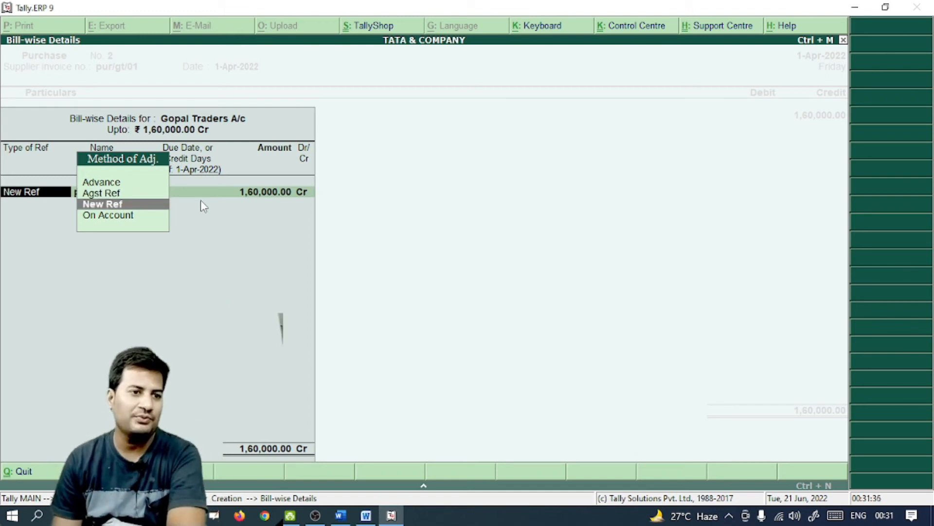
key("Return")
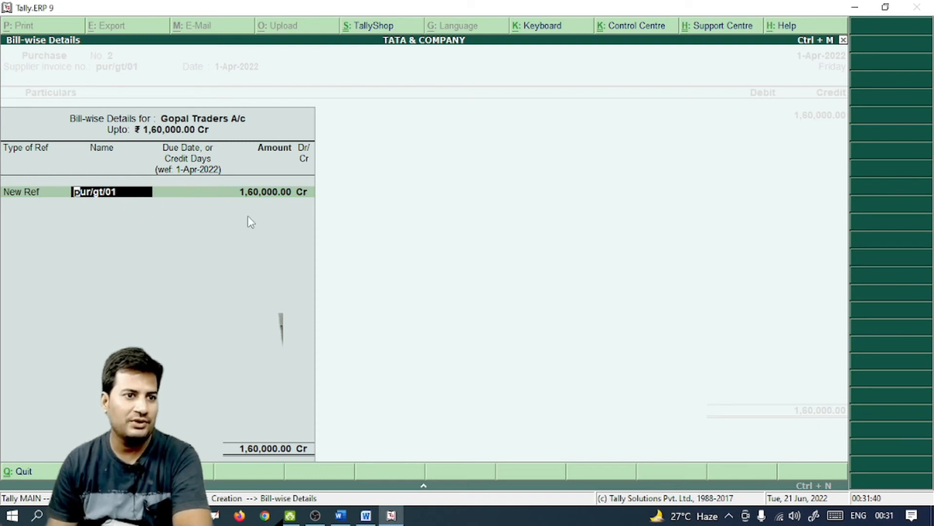
key("Return")
key("Return")
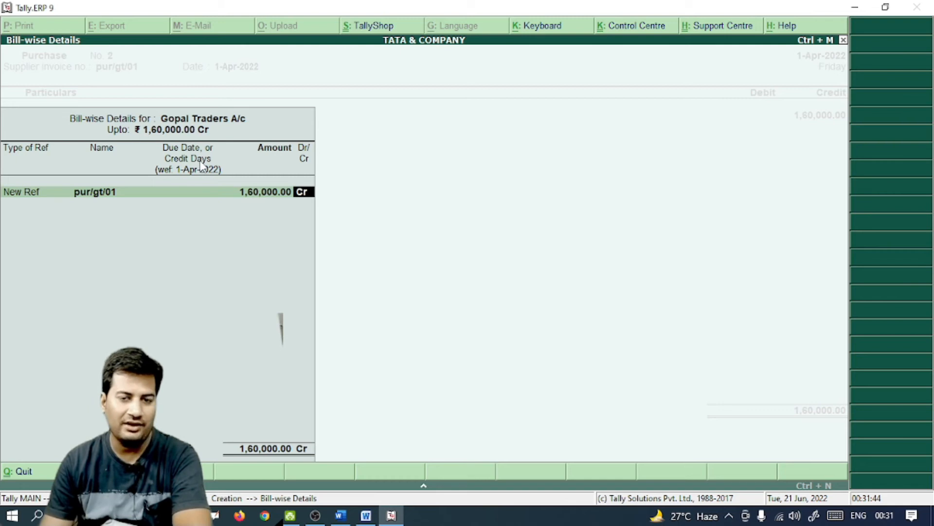
key("BackSpace")
key("BackSpace")
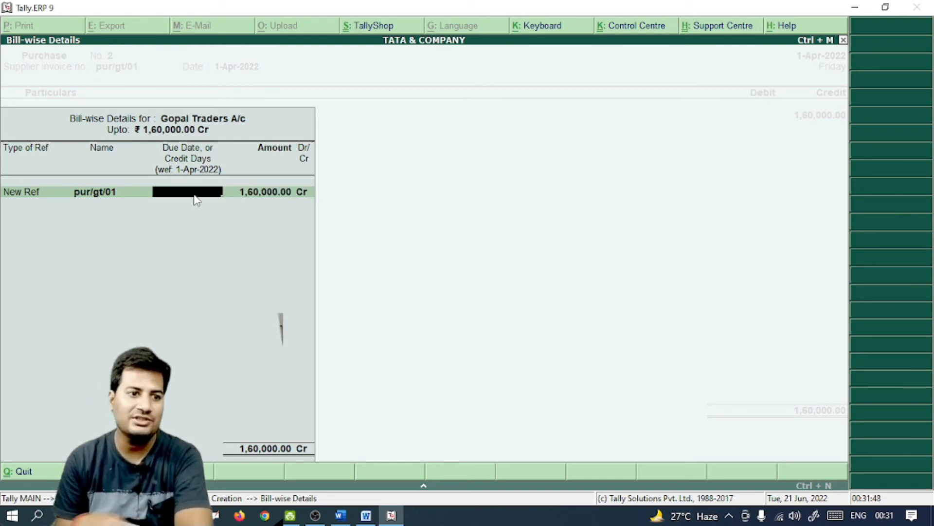
key("Return")
key("Return")
key("Return")
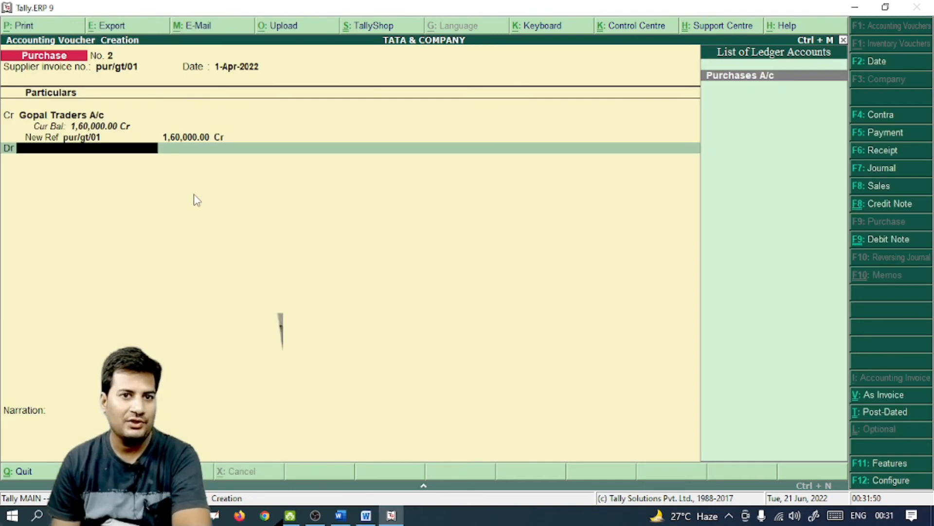
Debit Purchases A/c to save the purchase voucher, then check the next entry in the document
key("Return")
key("Return")
key("Return")
key("Return")
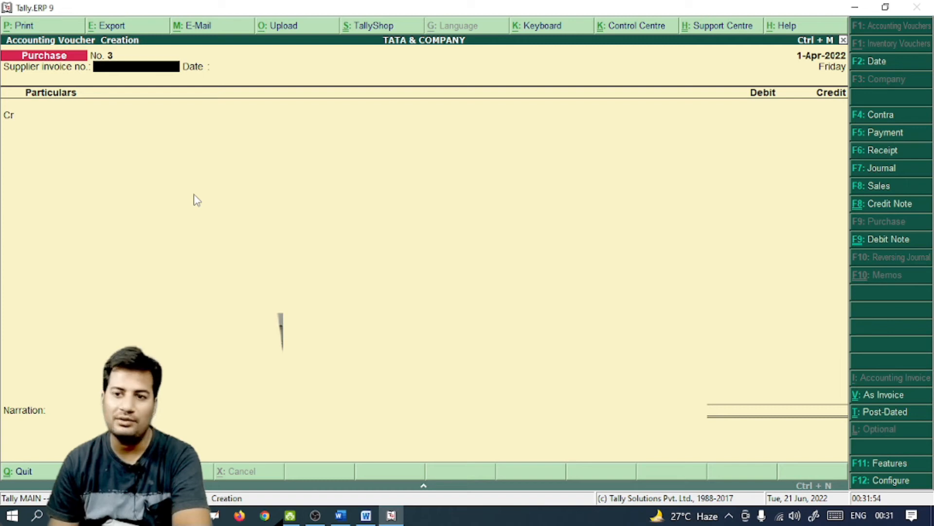
key("alt+Tab")
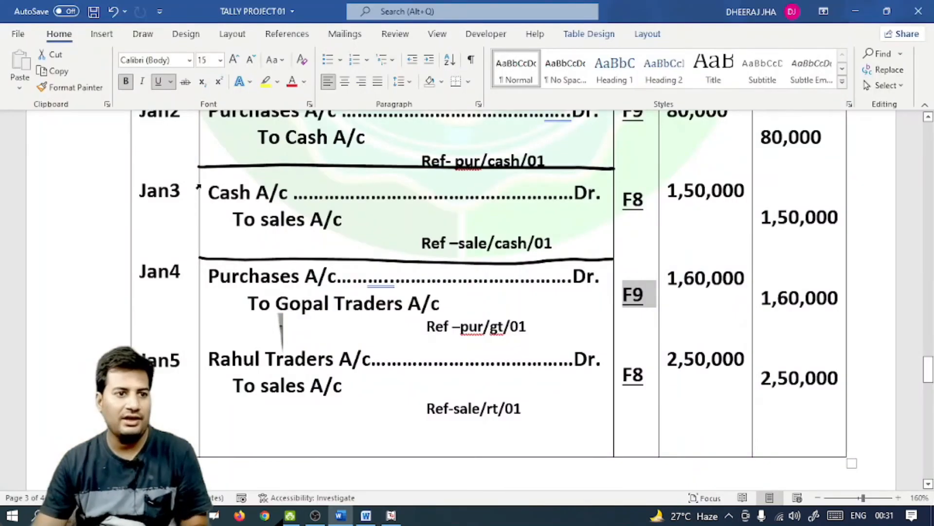
scroll(361, 284, "down", 3)
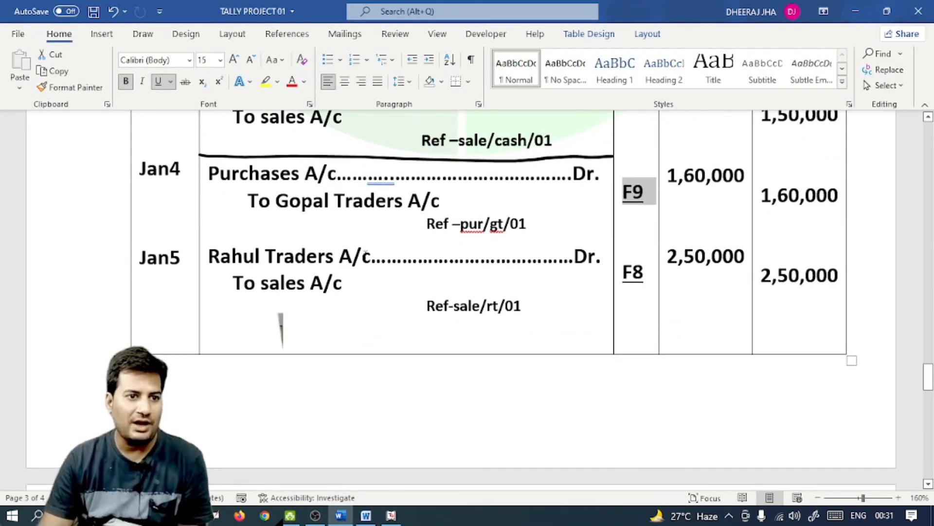
key("alt+Tab")
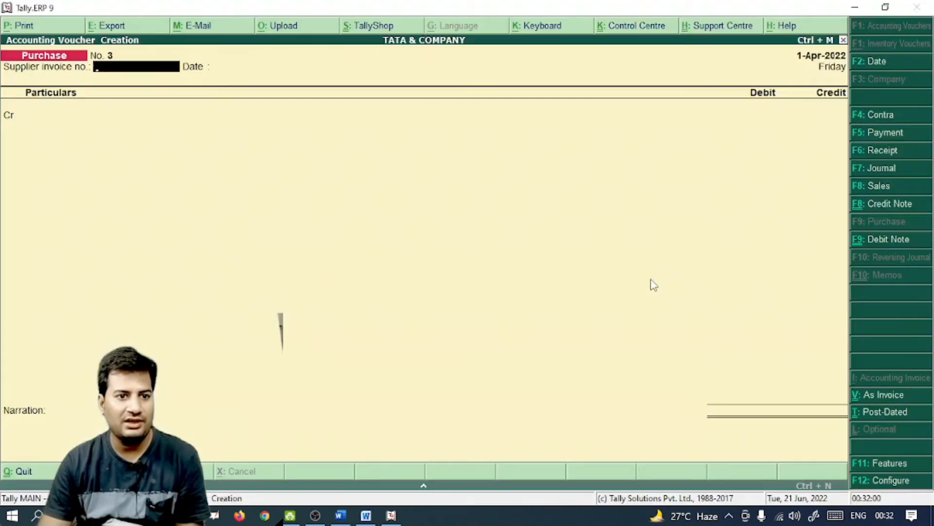
Start a Sales voucher in voucher mode with reference sale/rt/01, debiting Rahul Traders
key("F8")
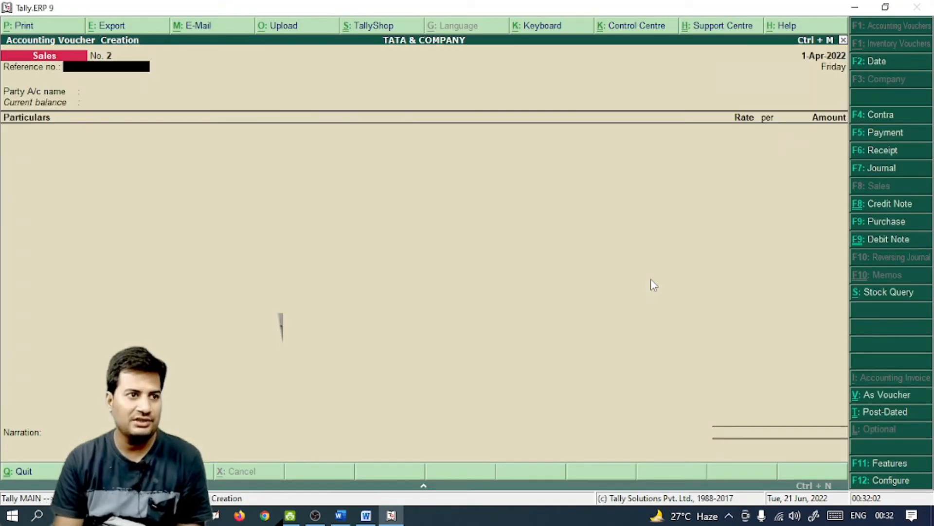
key("ctrl+v")
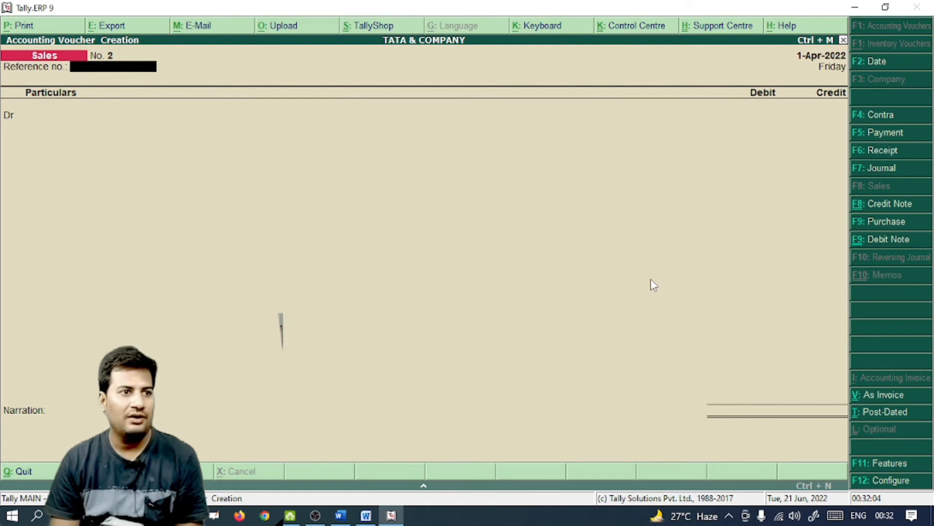
key("alt+Tab")
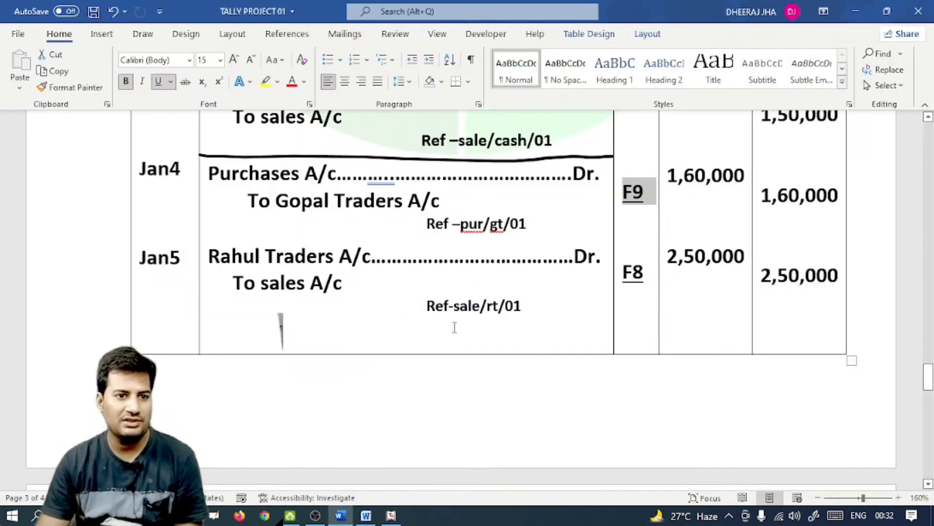
key("alt+Tab")
type("sale/rt/0")
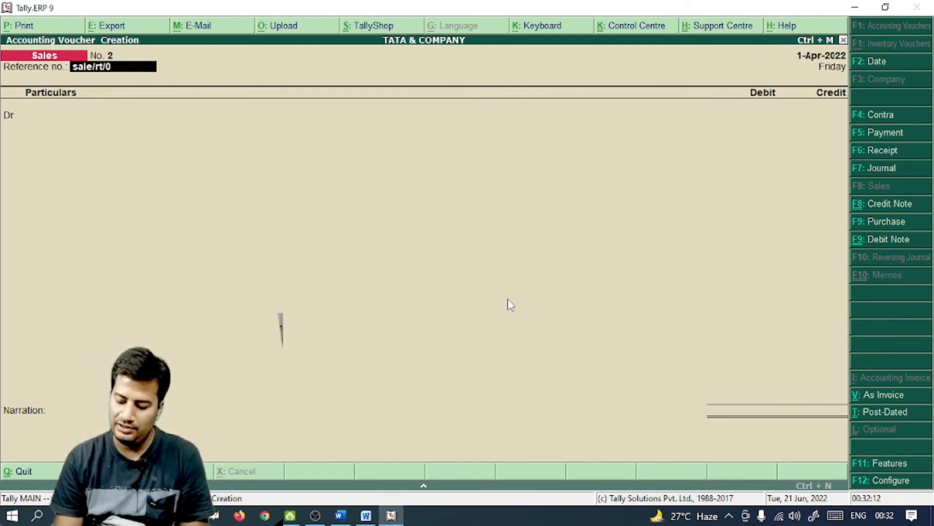
key("Return")
key("Down")
key("Down")
key("Down")
key("Return")
key("Return")
key("Return")
key("Return")
key("Return")
Debit Rahul Traders 2,50,000 as New Ref bill Sale/rt/01
key("alt+Tab")
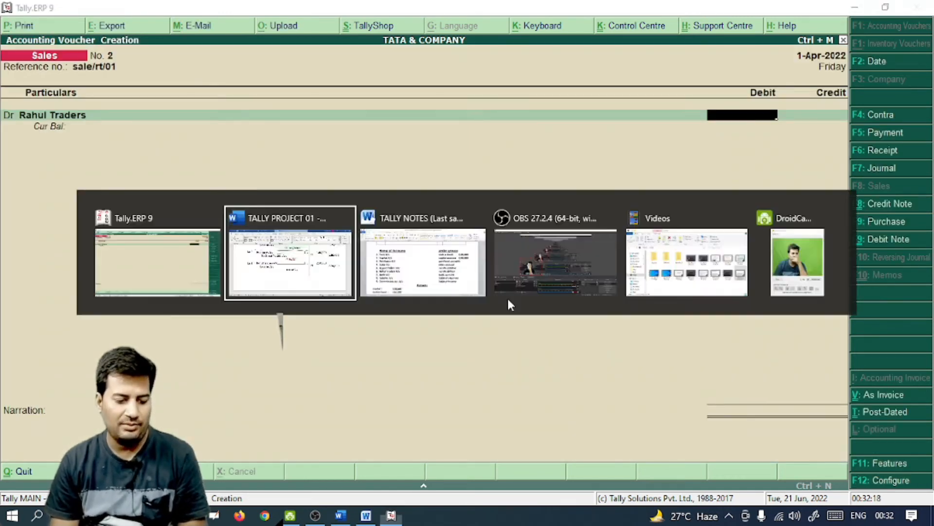
key("alt+Tab")
type("250000")
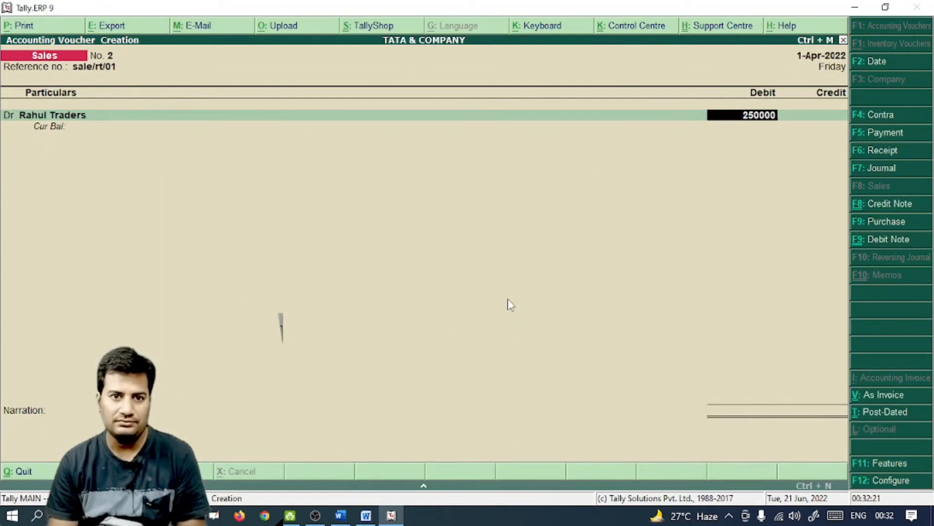
key("Return")
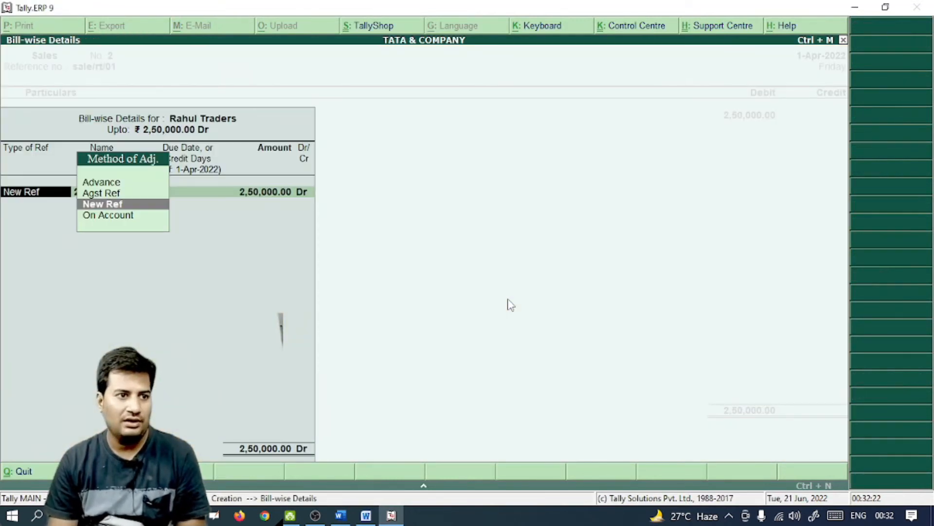
key("Return")
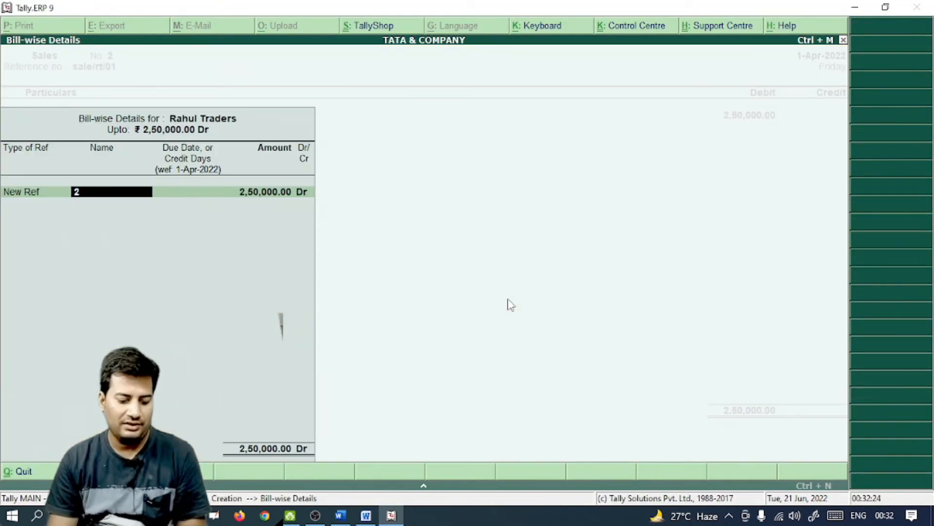
type("Sale/rt")
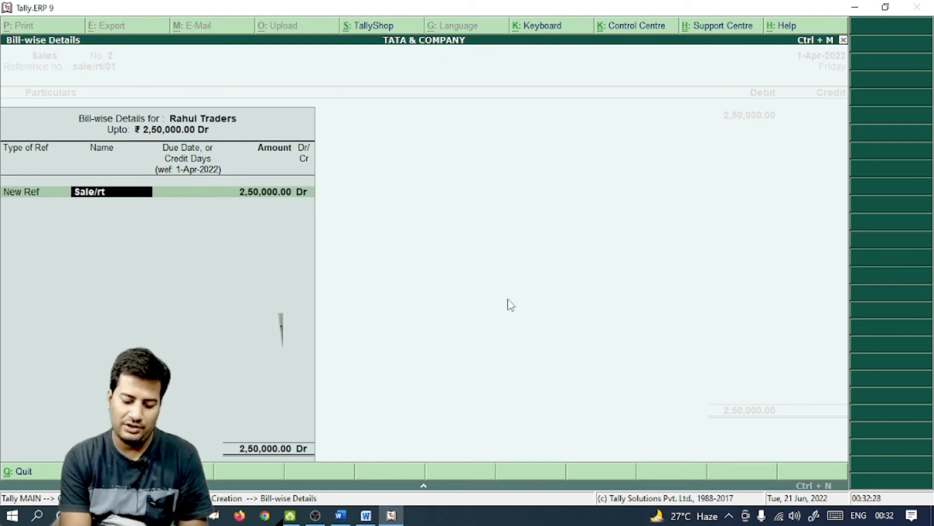
type("/01")
key("Return")
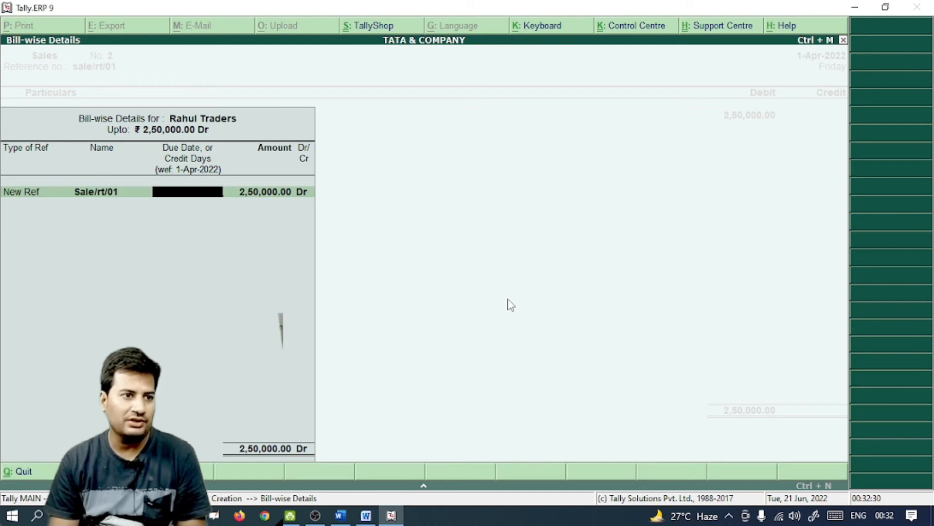
key("Return")
key("Return")
key("Return")
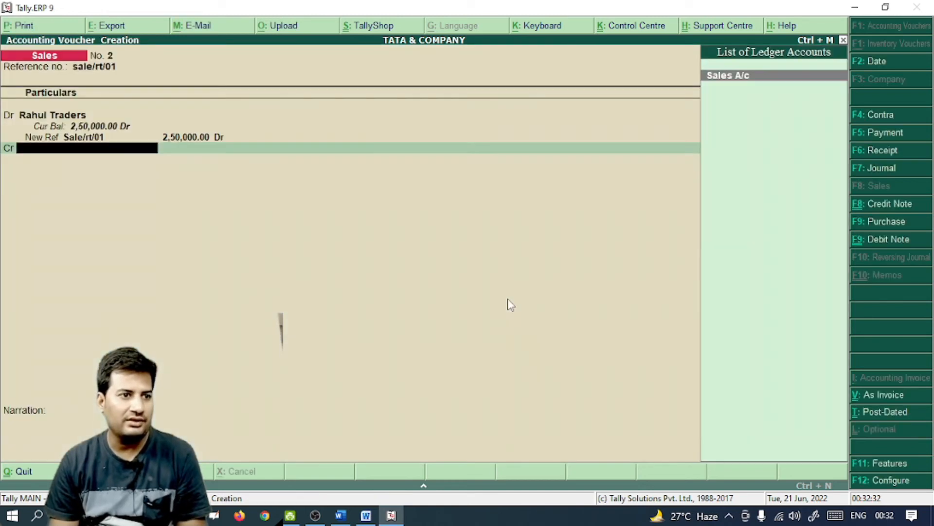
Credit Sales A/c with 2,50,000 to complete the sale, then view the project document
key("Return")
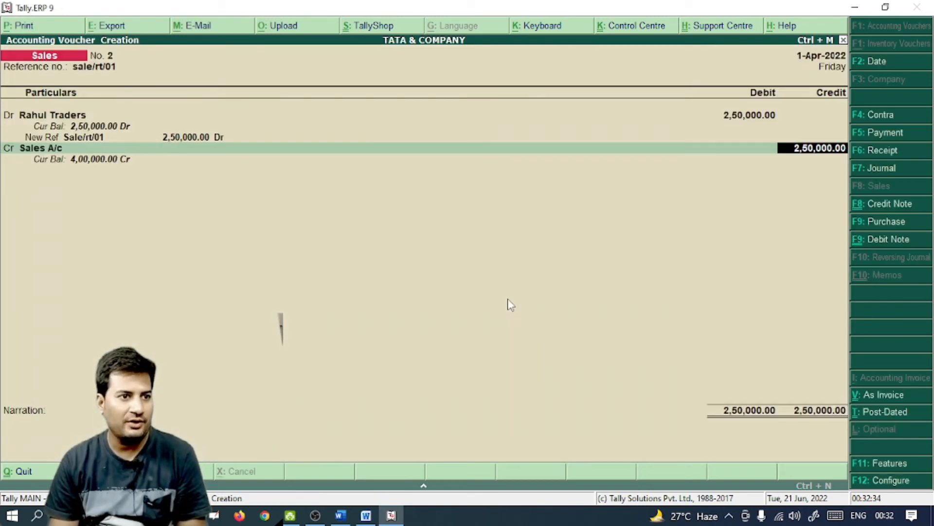
key("Return")
key("Return")
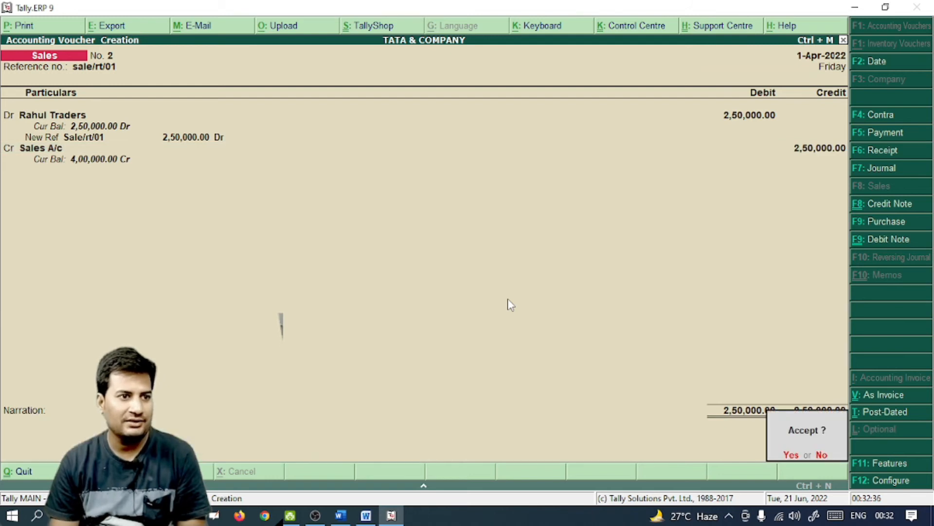
key("Return")
key("alt+Tab")
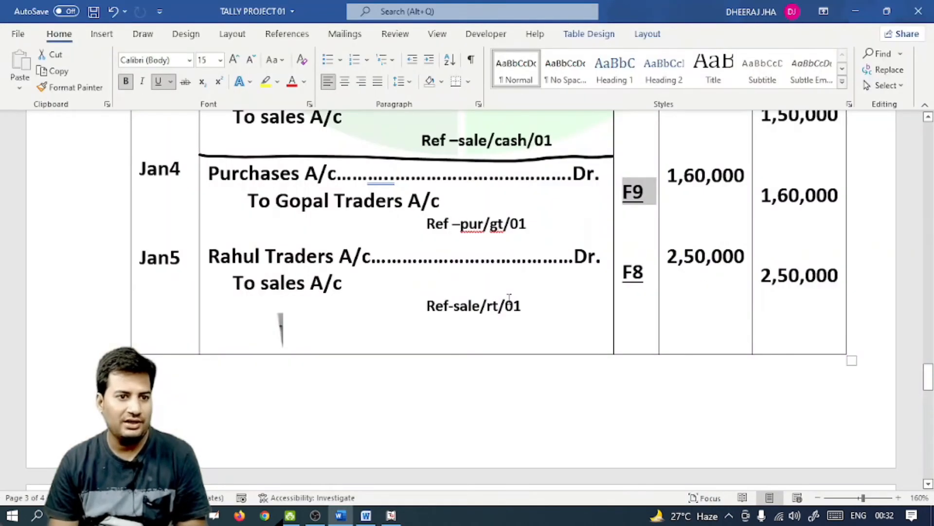
Locate the Jan6 entry in the document and start a Receipt voucher
scroll(526, 302, "down", 7)
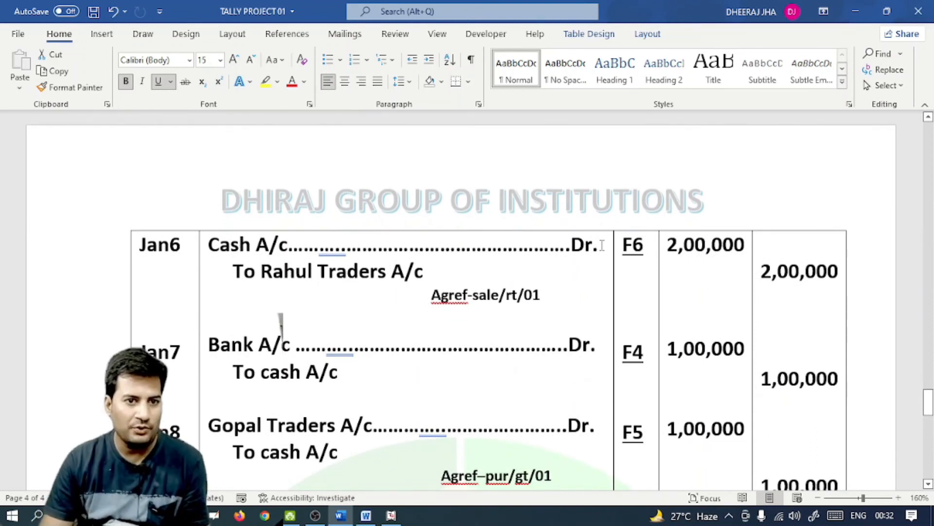
double_click(645, 246)
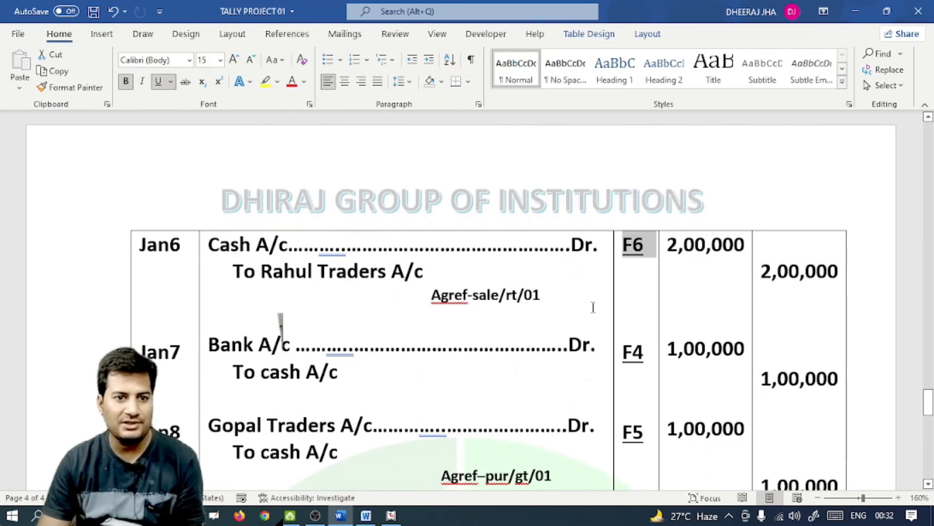
key("alt+Tab")
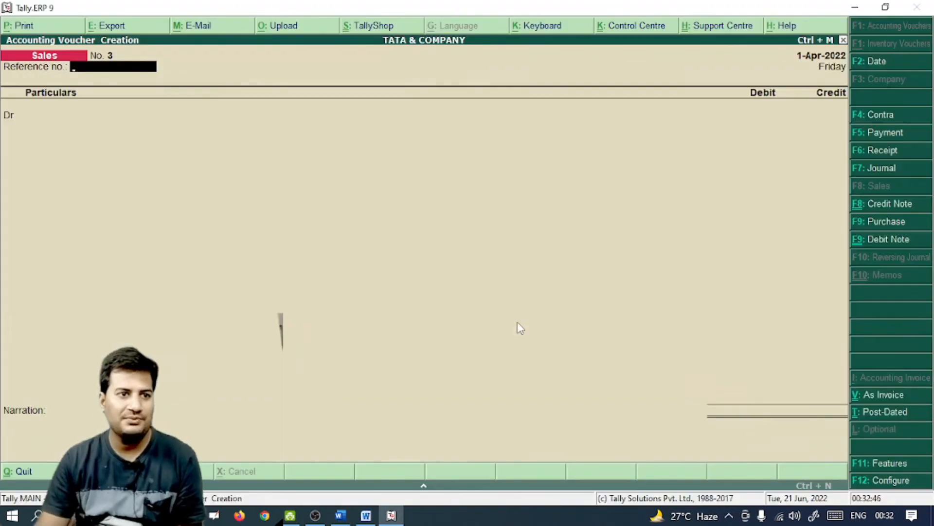
key("F6")
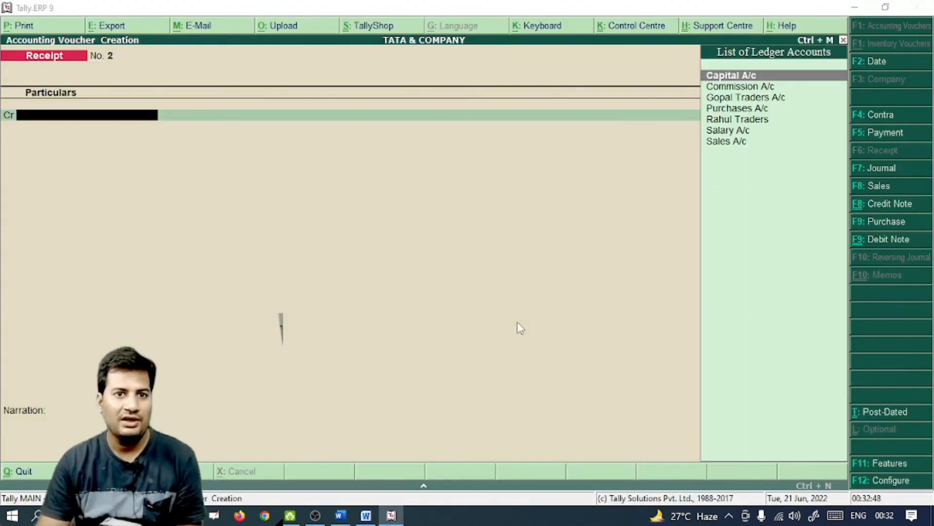
key("alt+Tab")
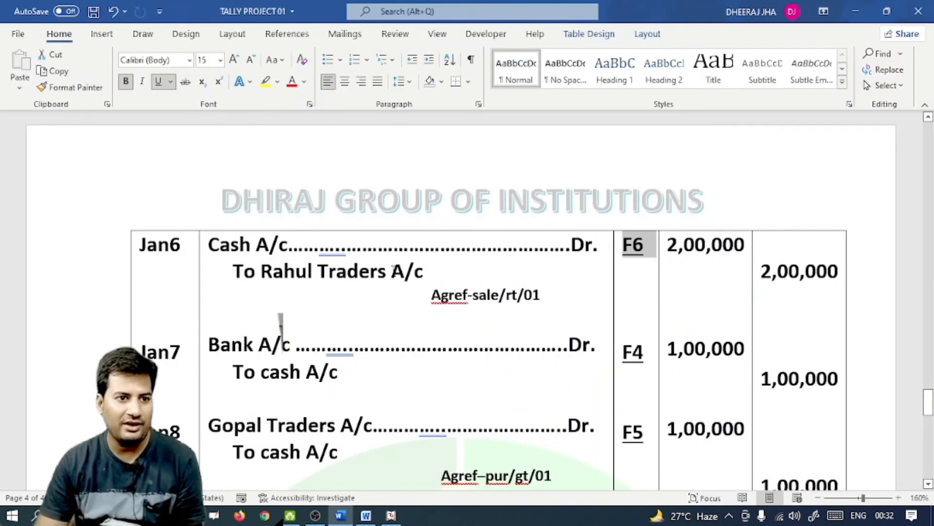
left_click_drag(390, 271, 262, 272)
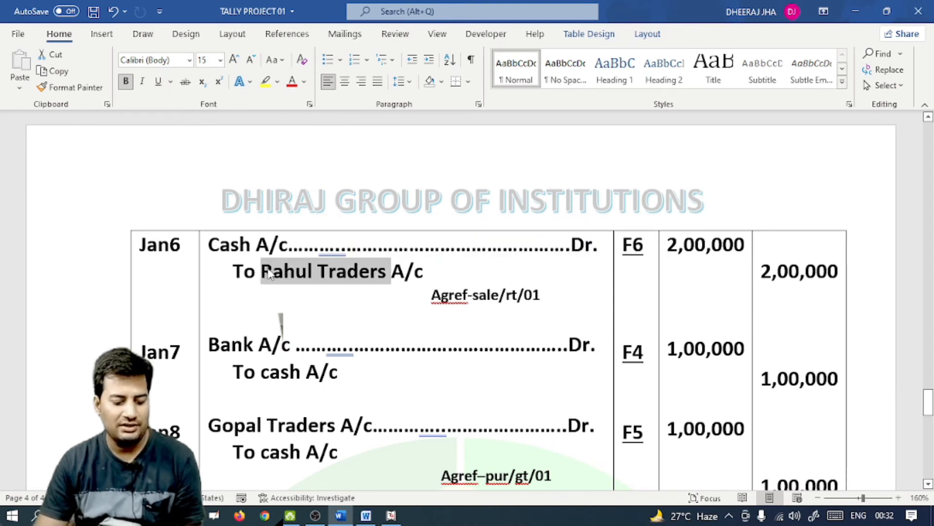
key("alt+Tab")
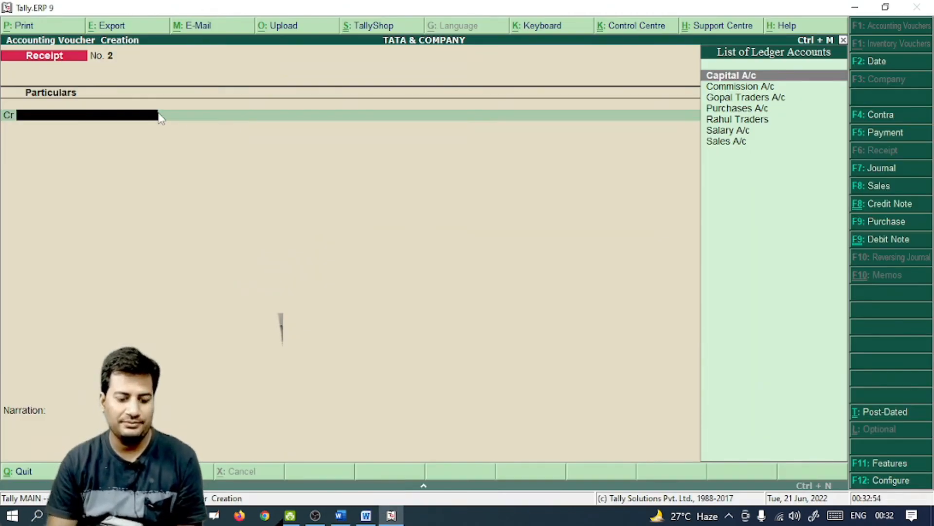
Credit Rahul Traders A/c with 2,00,000
type("Rahul Traders")
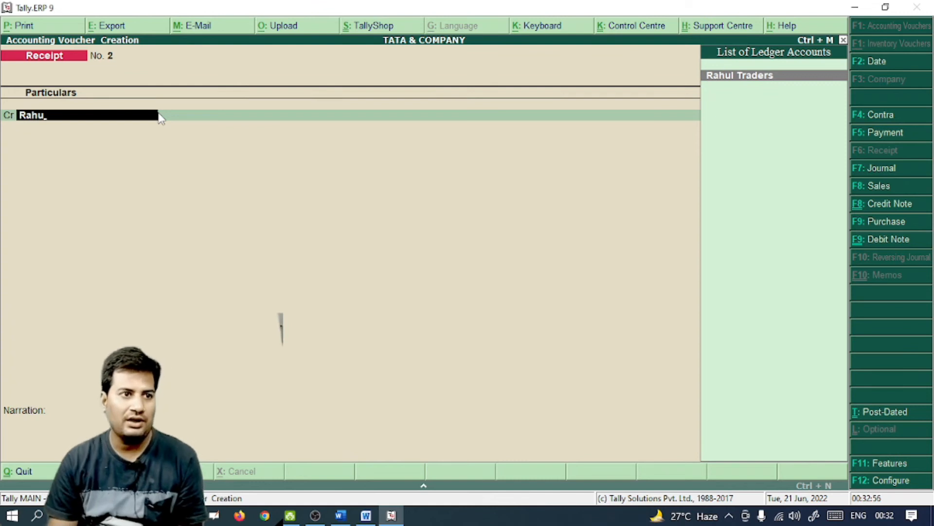
key("Return")
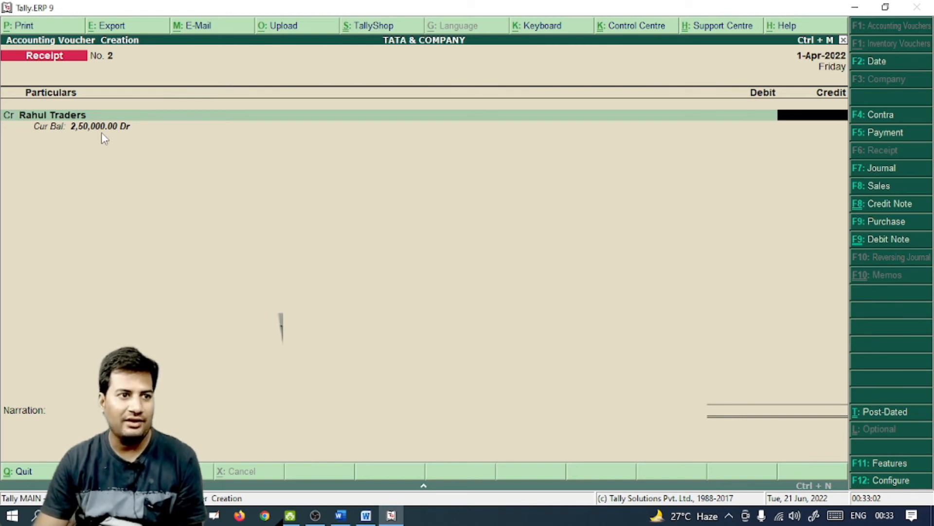
key("alt+Tab")
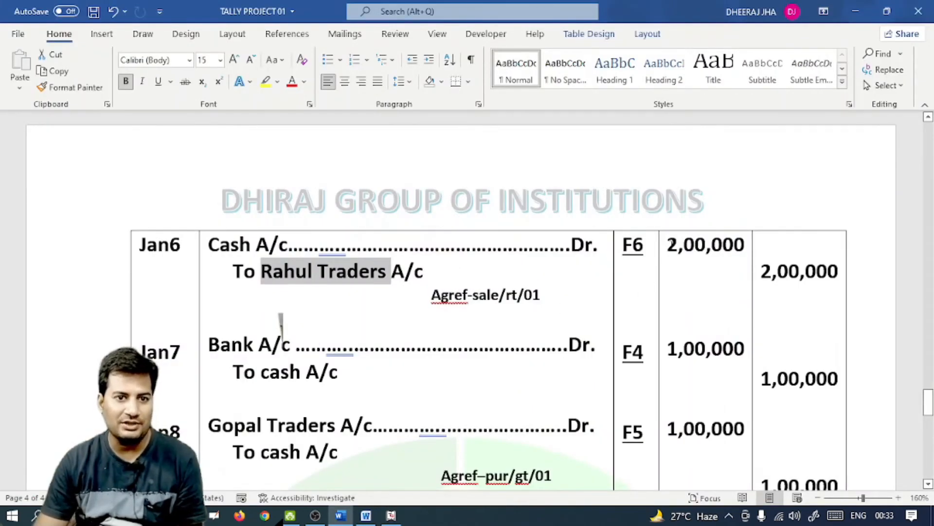
key("alt+Tab")
type("2000")
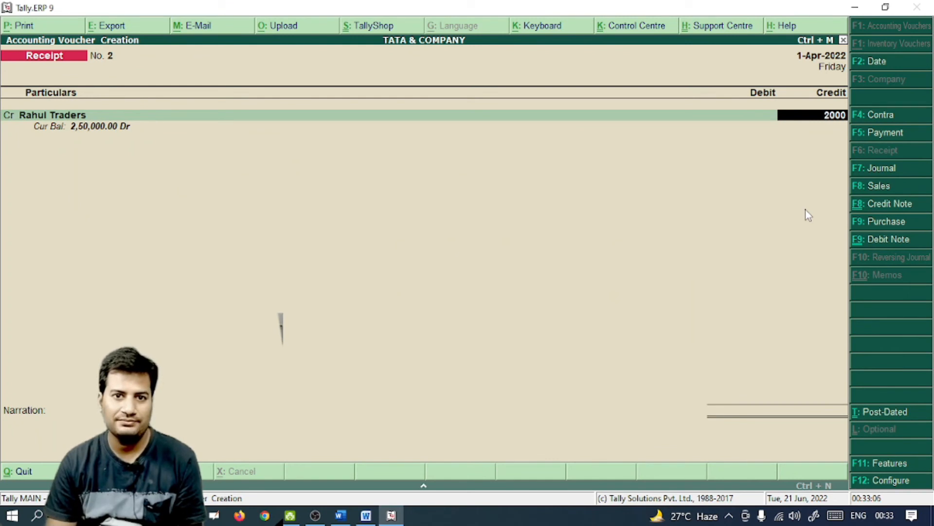
type("00")
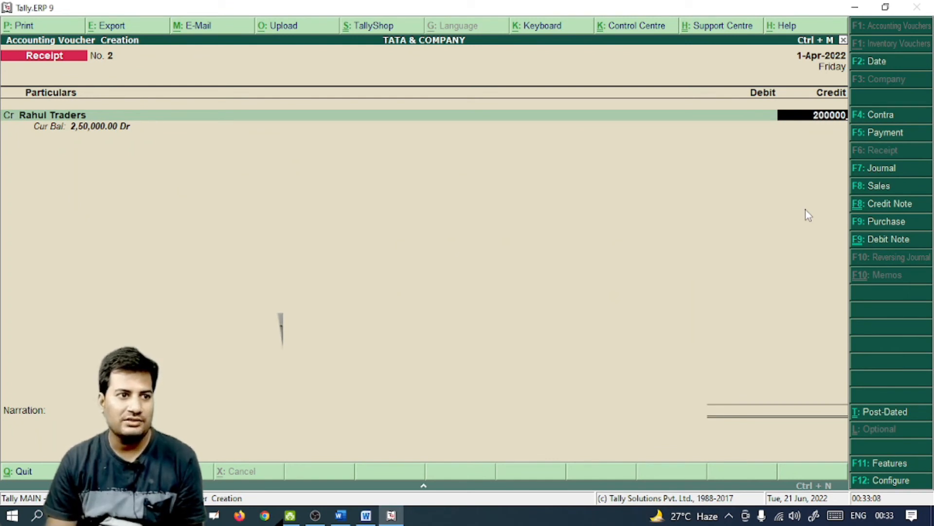
key("Return")
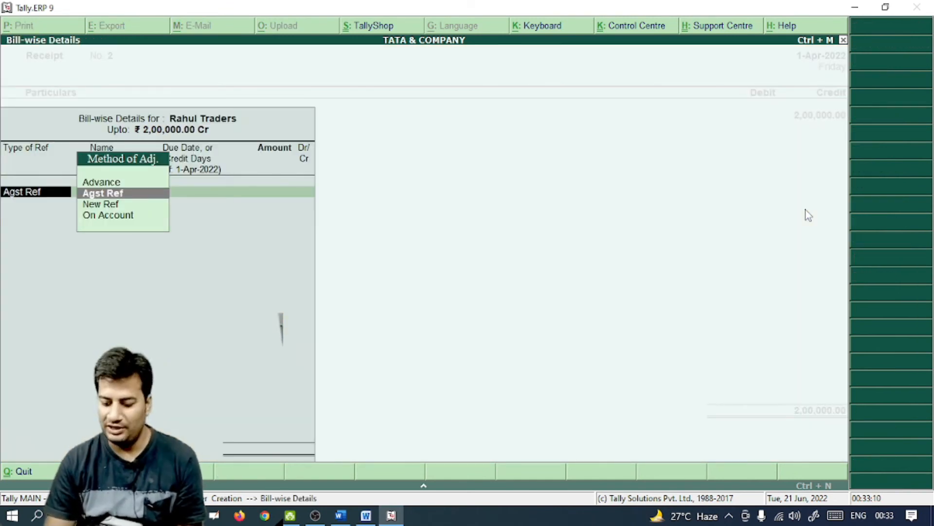
Adjust the 2,00,000 Agst Ref against the pending bill Sale/rt/01
key("Down")
key("Up")
key("Return")
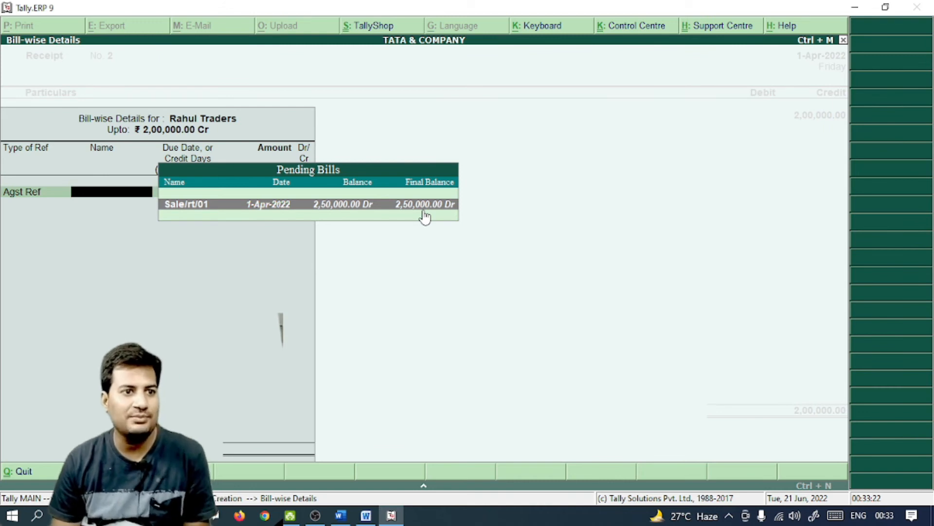
key("Return")
key("Return")
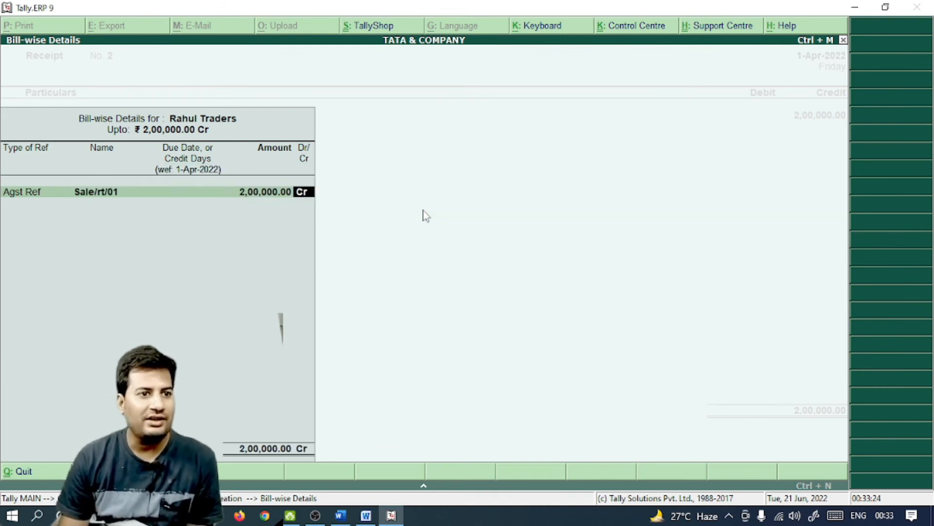
key("Return")
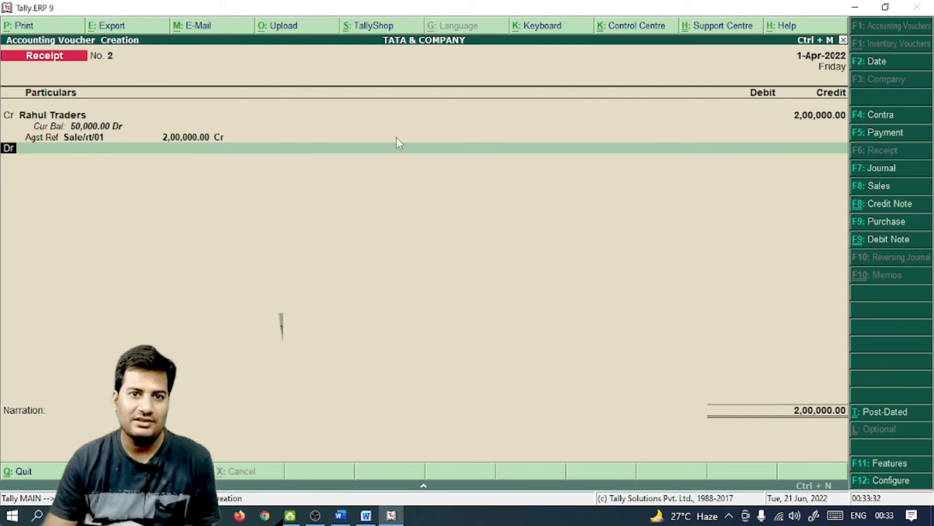
key("Return")
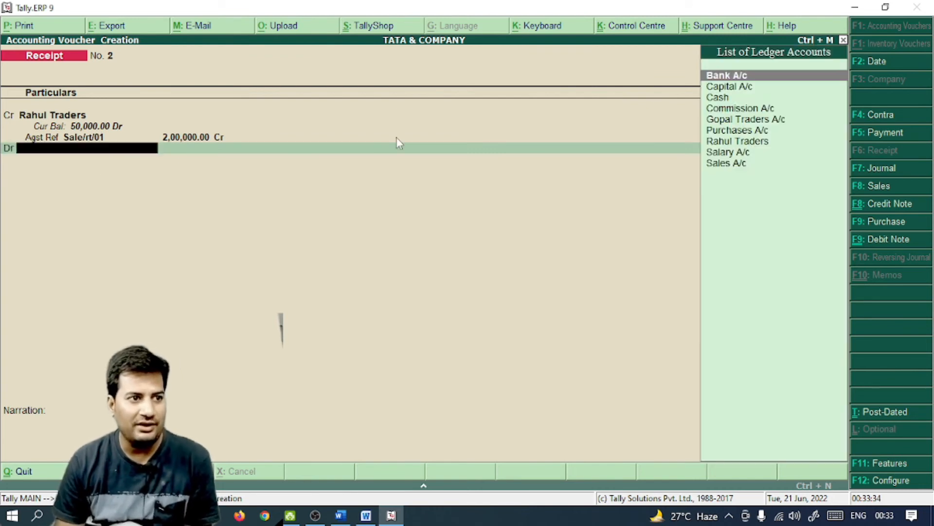
Debit Cash 2,00,000 and save receipt No. 2
key("alt+Tab")
key("alt+Tab")
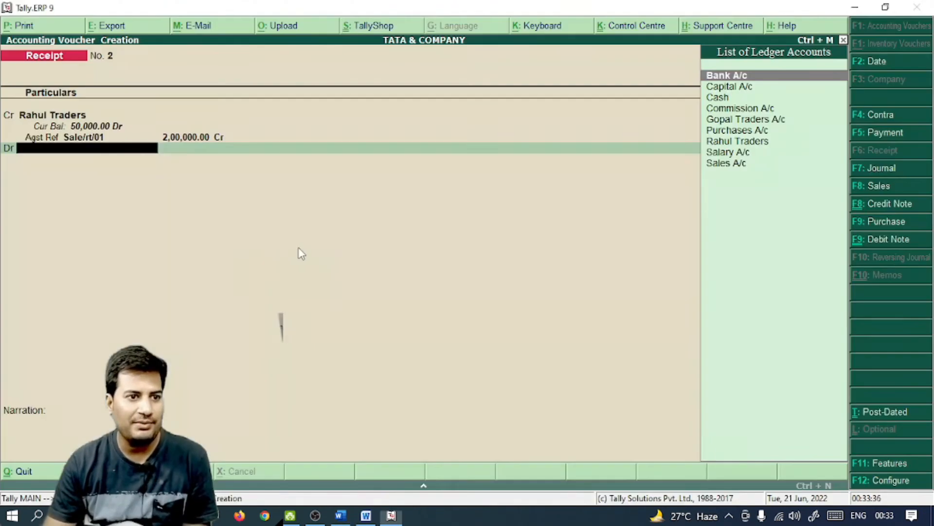
key("Down")
key("Down")
key("Return")
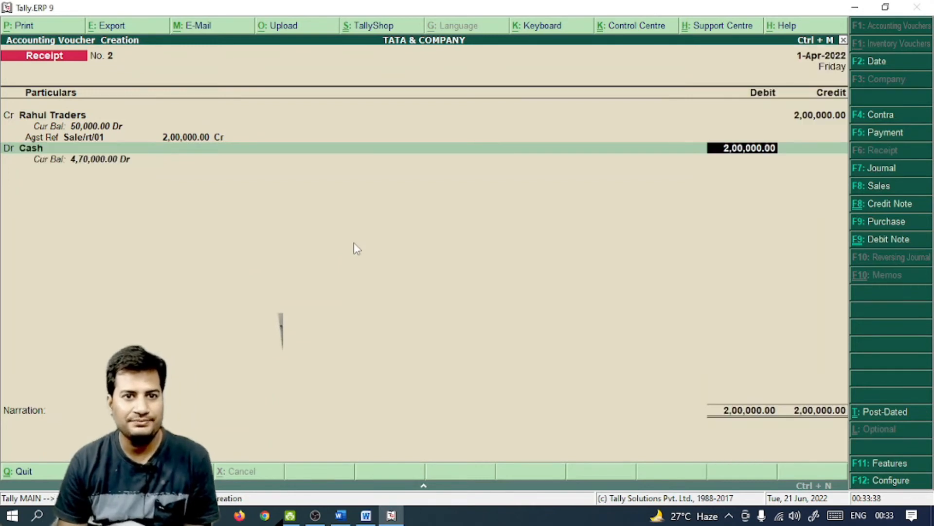
key("Return")
key("Return")
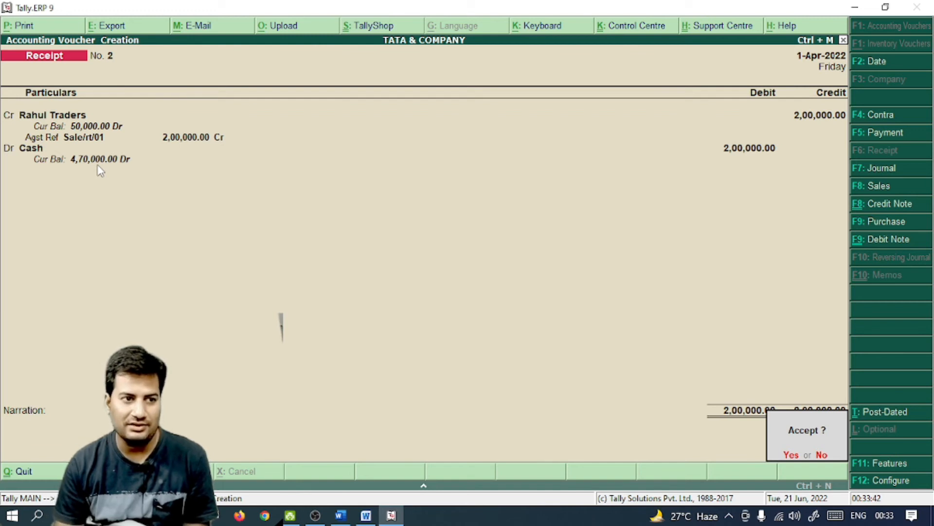
key("Return")
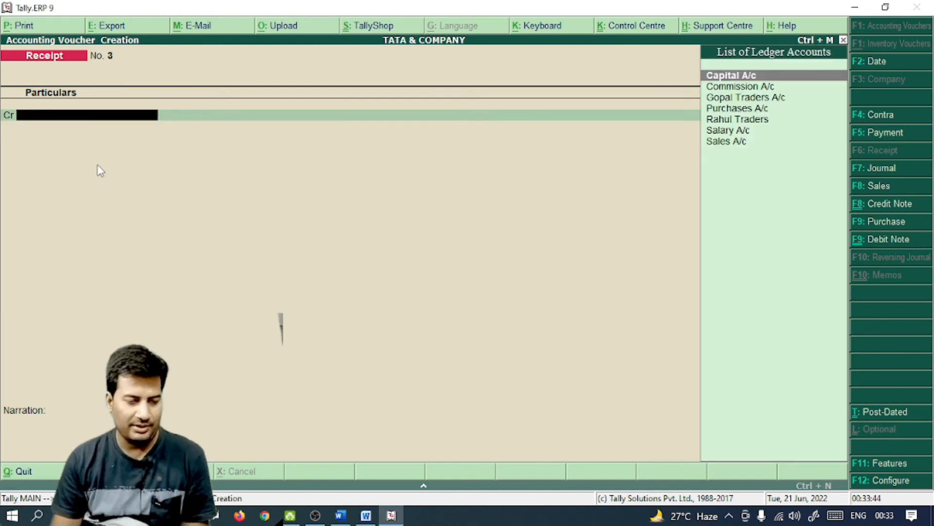
key("alt+Tab")
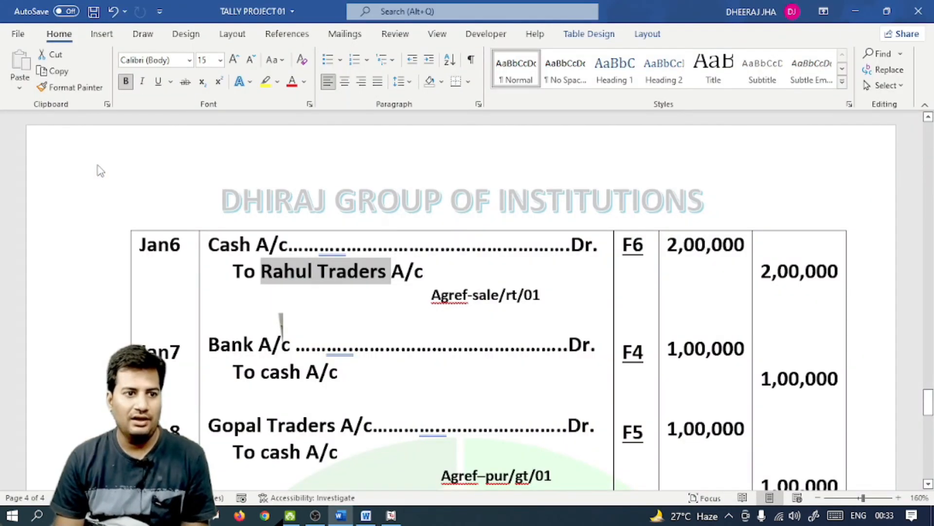
Find the Jan7 entry in the document and start a Contra voucher
scroll(583, 181, "down", 5)
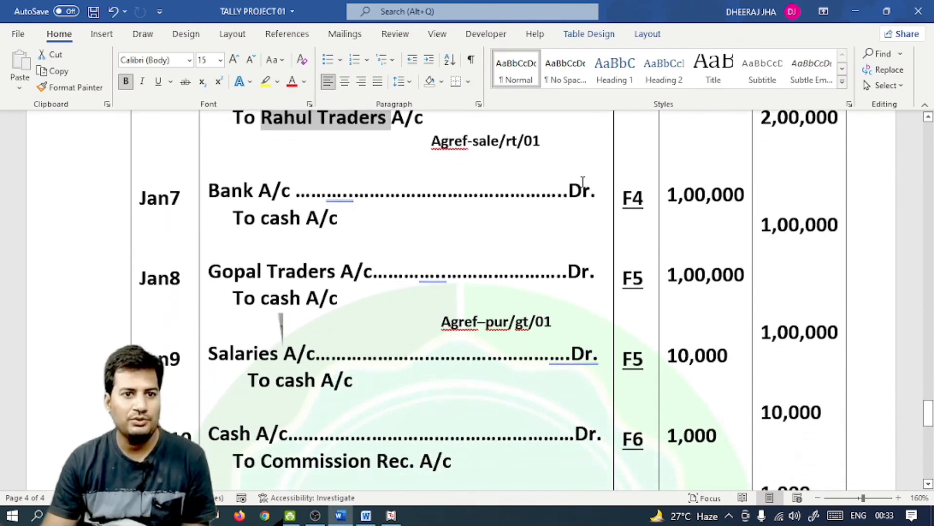
left_click_drag(657, 197, 626, 202)
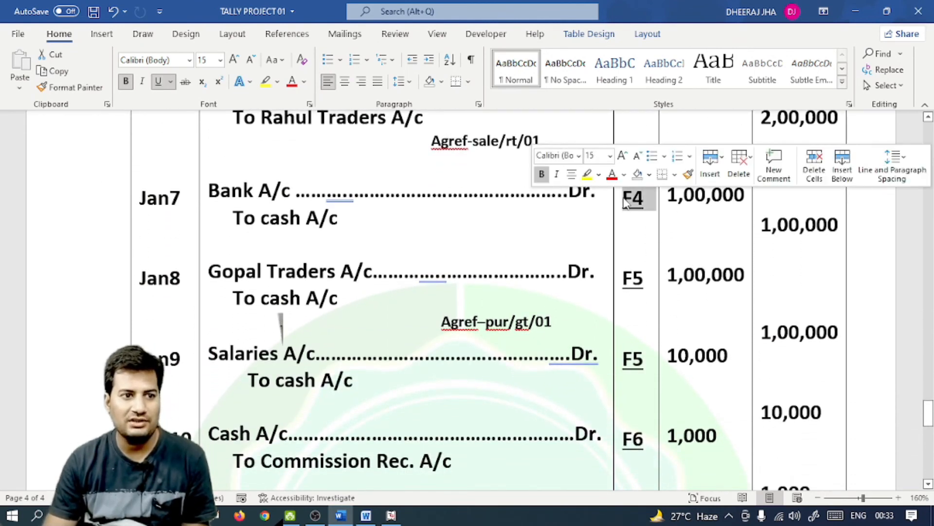
key("alt+Tab")
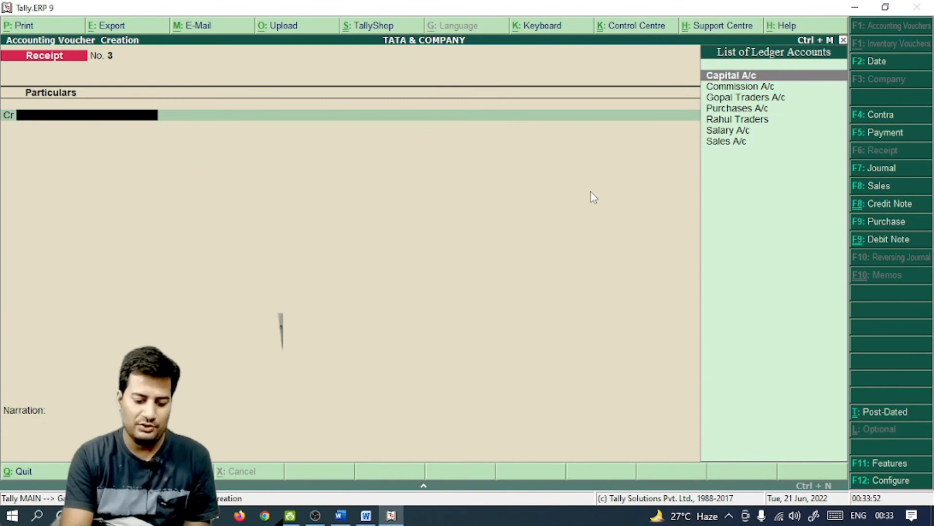
key("F4")
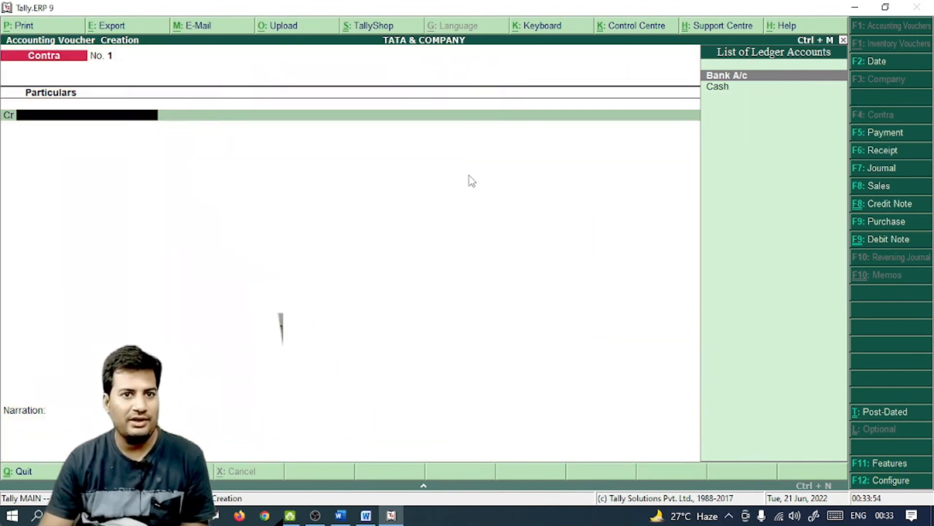
key("alt+Tab")
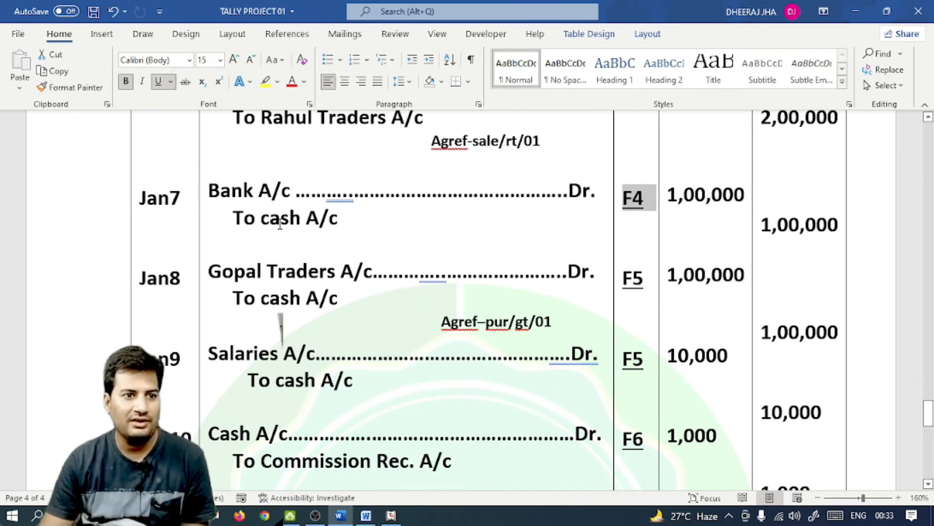
key("alt+Tab")
Credit Cash 1,00,000 and debit Bank A/c with the same amount
key("Down")
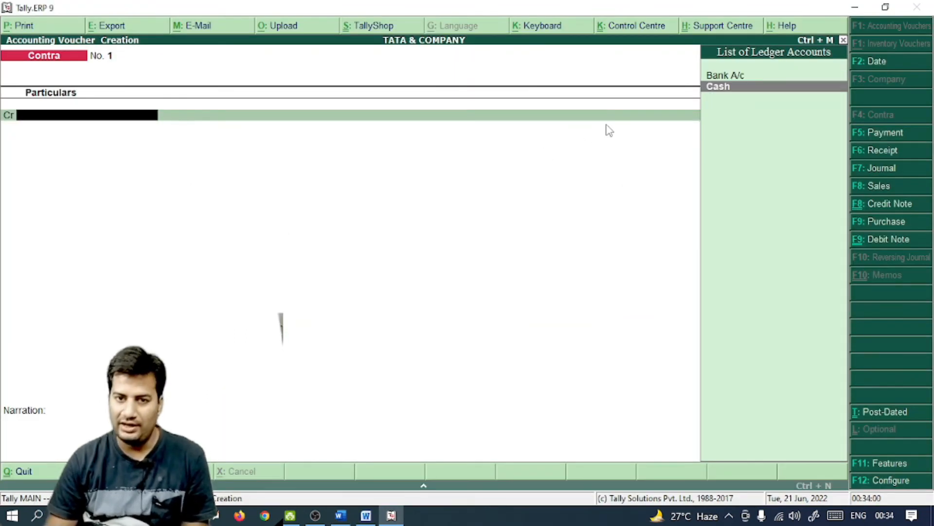
key("Return")
key("alt+Tab")
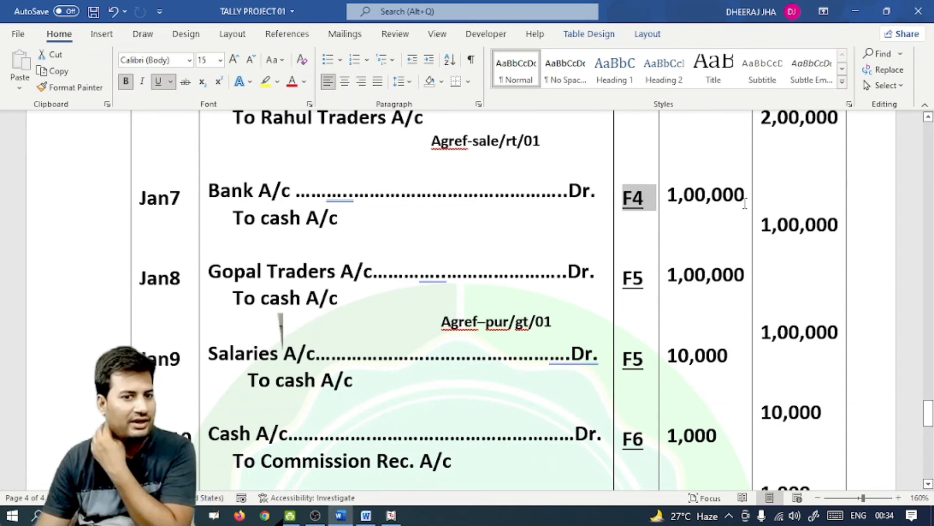
key("alt+Tab")
type("100000")
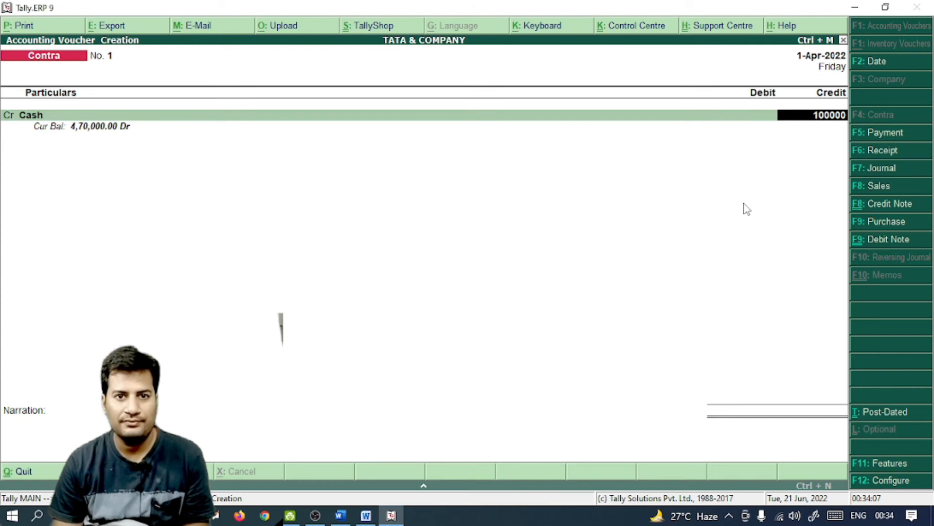
key("Return")
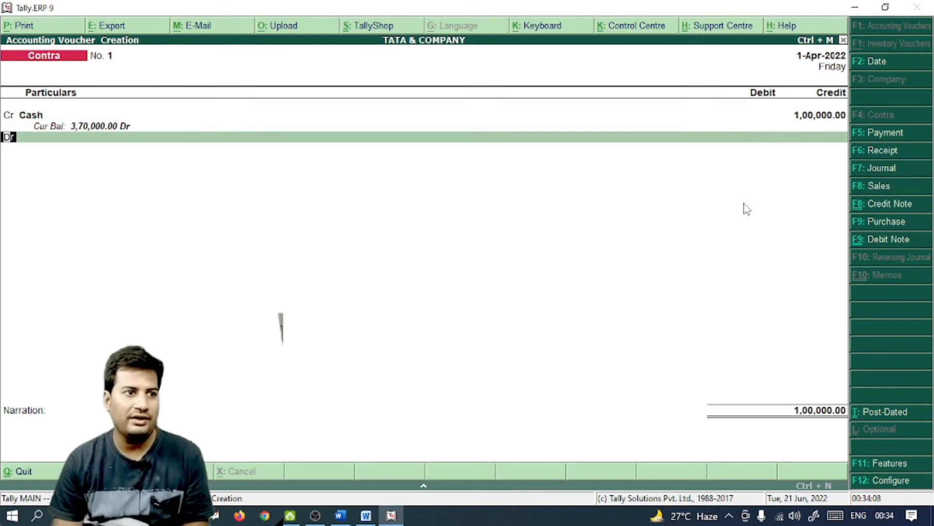
key("Return")
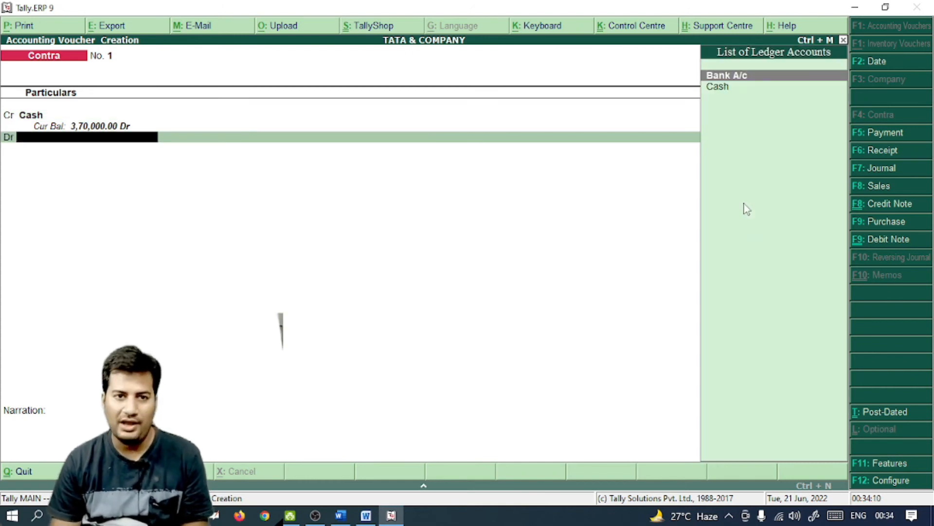
key("Return")
key("Return")
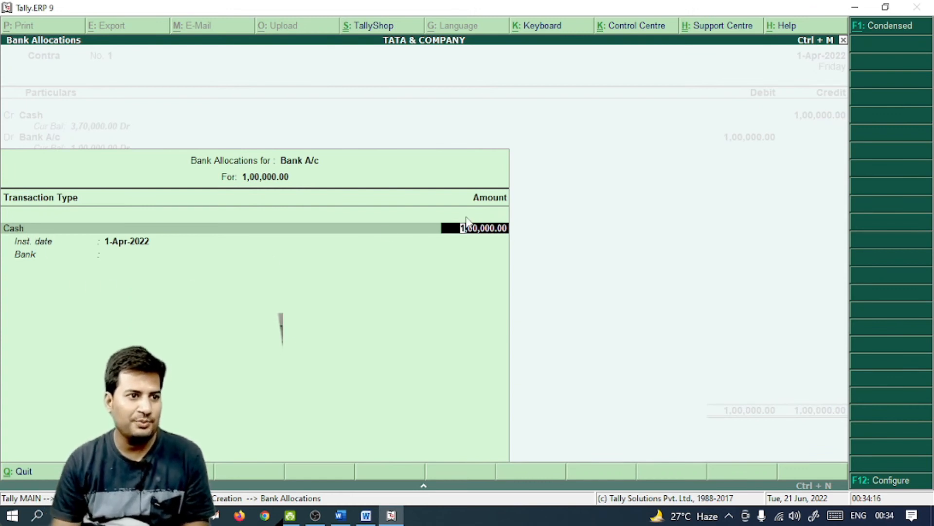
Leave the cash denominations for the 1,00,000 deposit empty
key("Return")
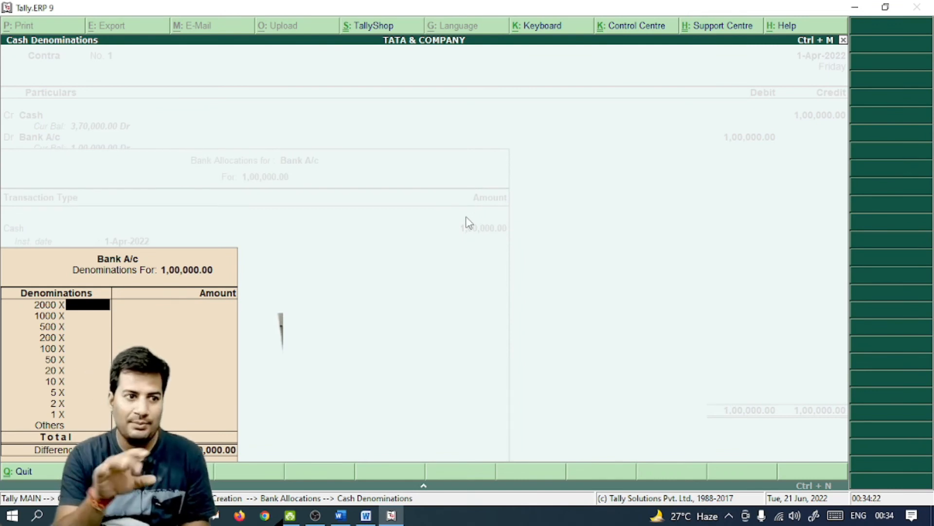
key("Return")
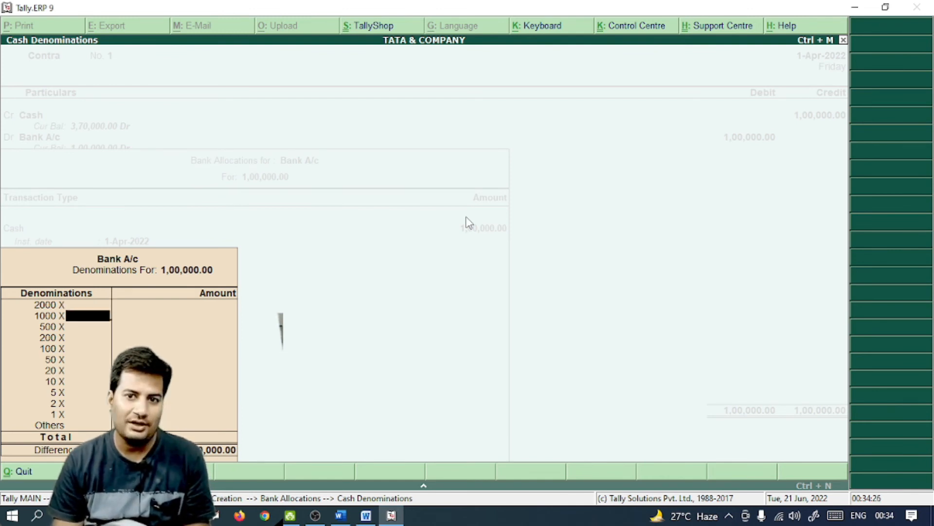
key("Return")
key("Return")
key("Return")
key("Return")
key("Return")
key("Return")
key("Return")
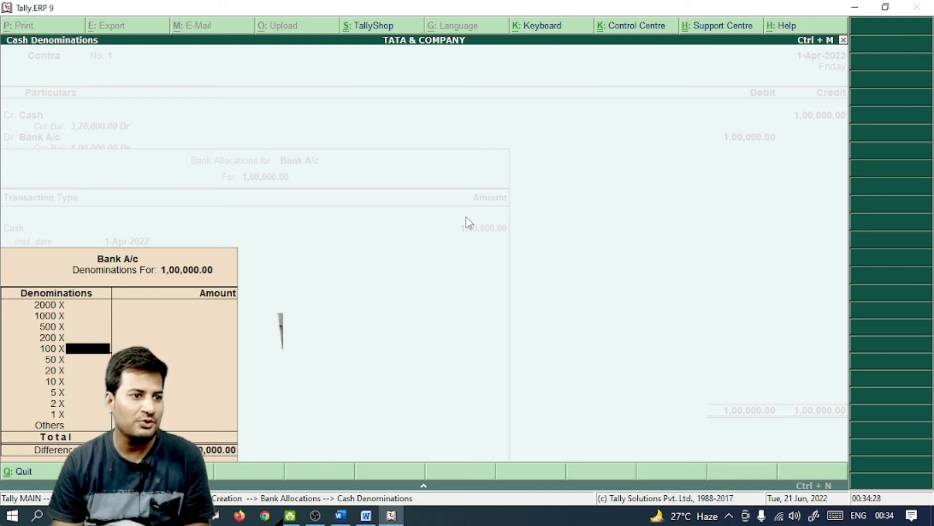
key("Return")
key("Return")
key("Return")
key("Return")
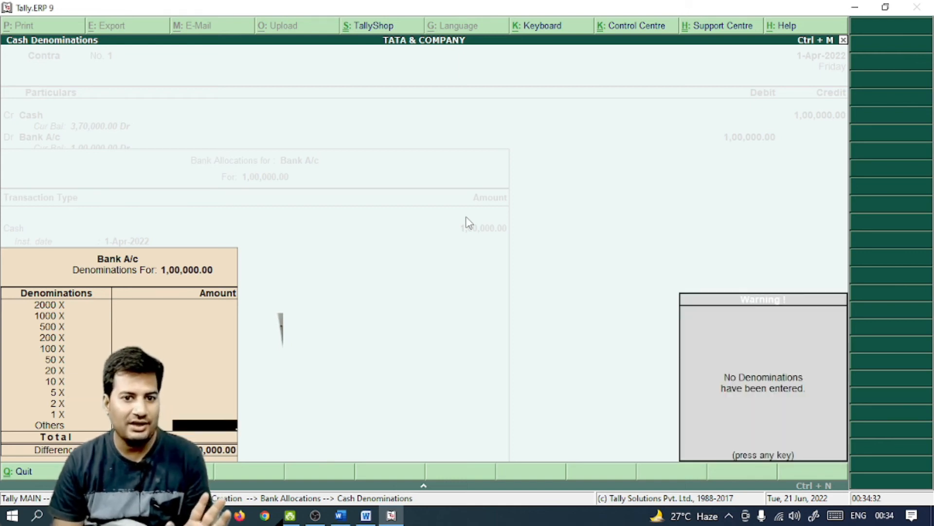
key("Return")
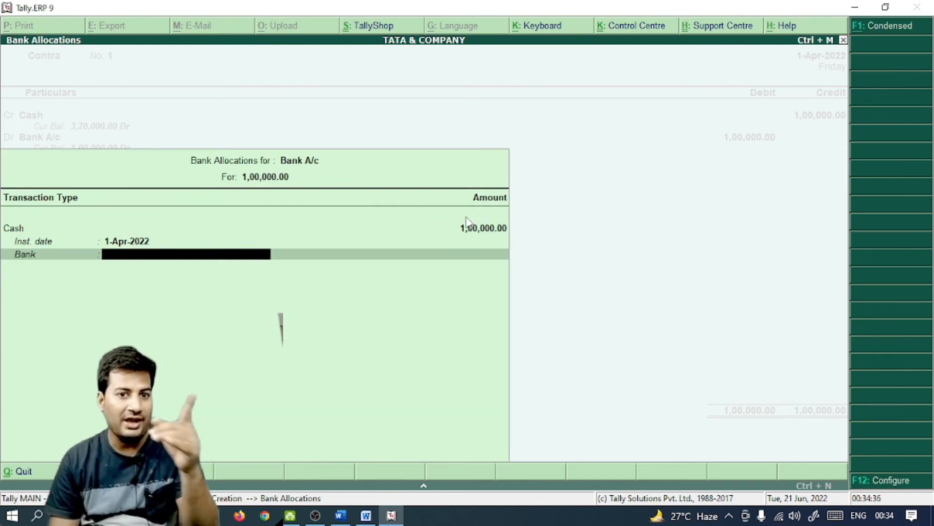
Specify SBI as the bank name and save the Contra voucher
type("s")
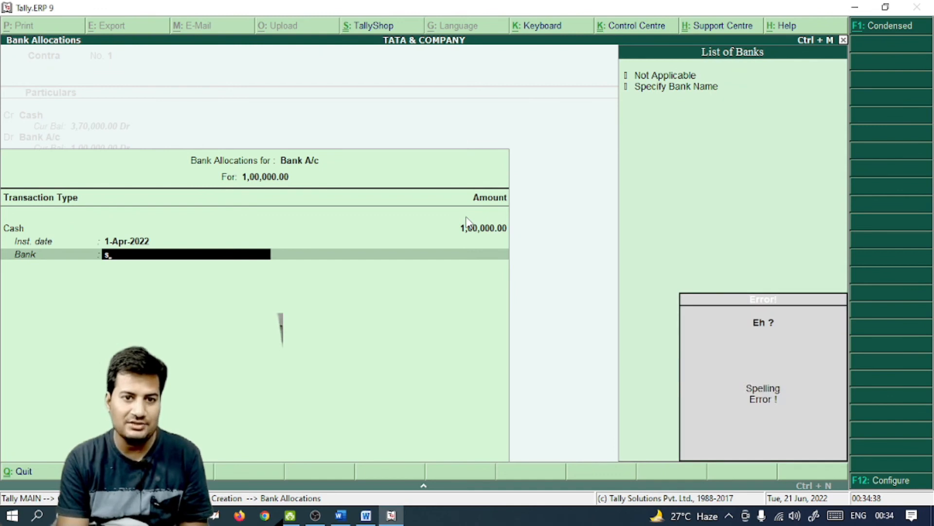
key("BackSpace")
key("Down")
key("Return")
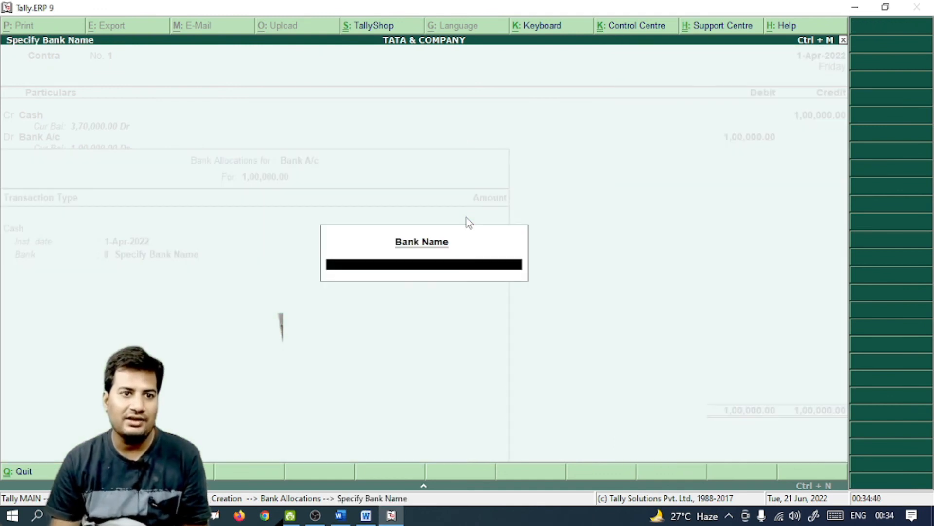
type("SBI")
key("Return")
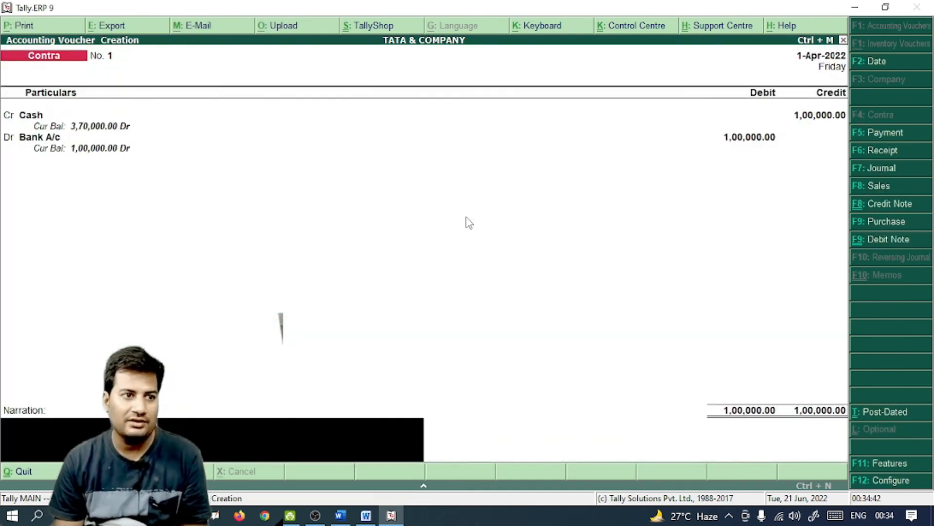
key("Return")
key("Return")
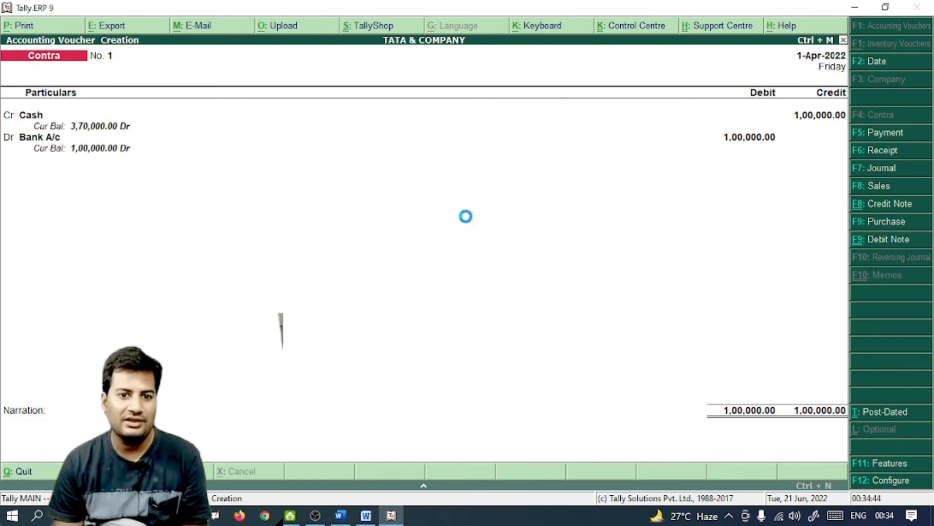
Find the Jan8 Gopal Traders entry and start a Payment voucher
key("alt+Tab")
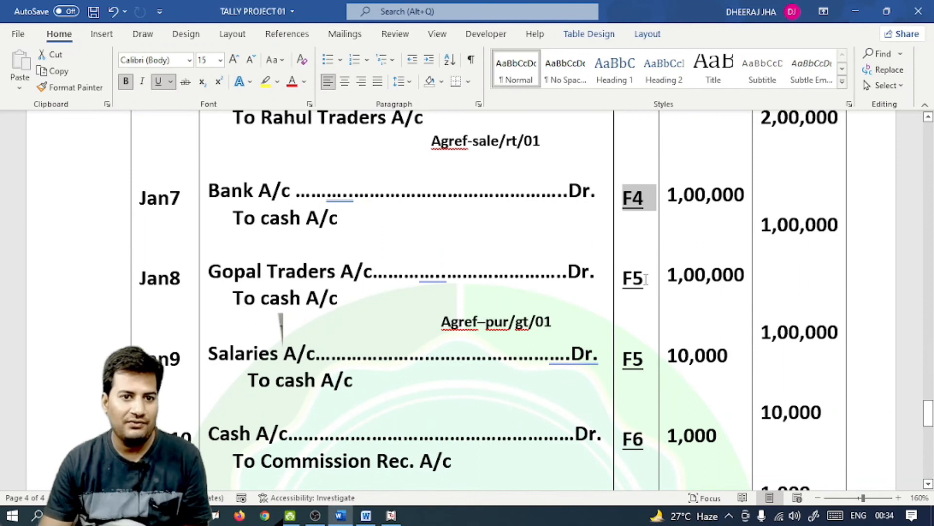
left_click(626, 280)
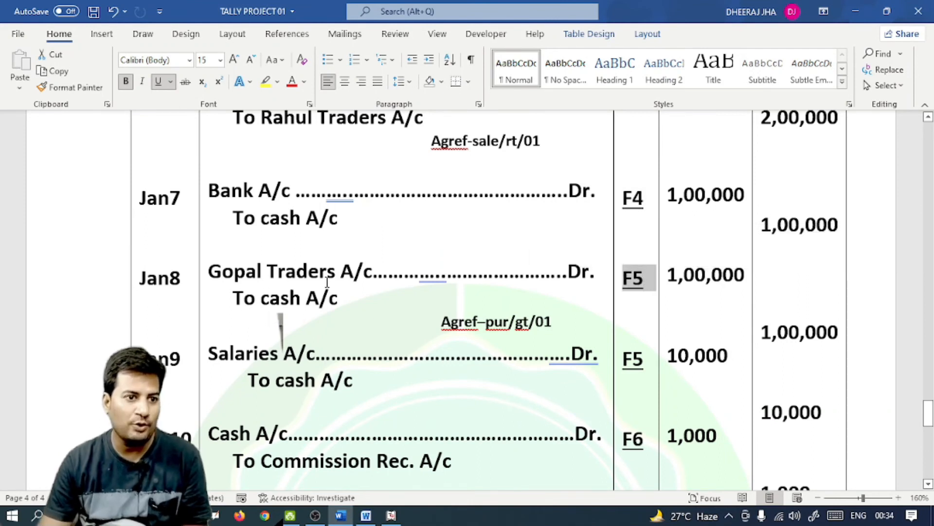
key("alt+Tab")
key("F5")
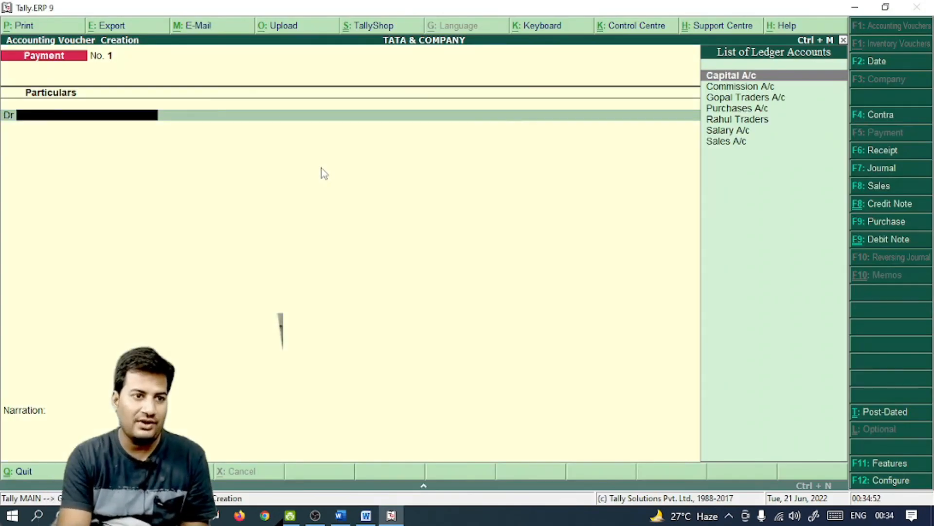
key("alt+Tab")
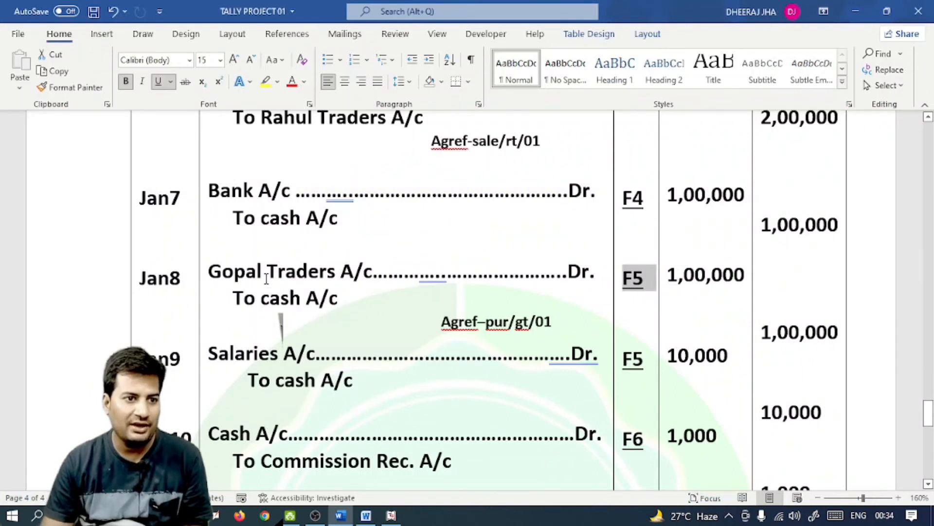
key("alt+Tab")
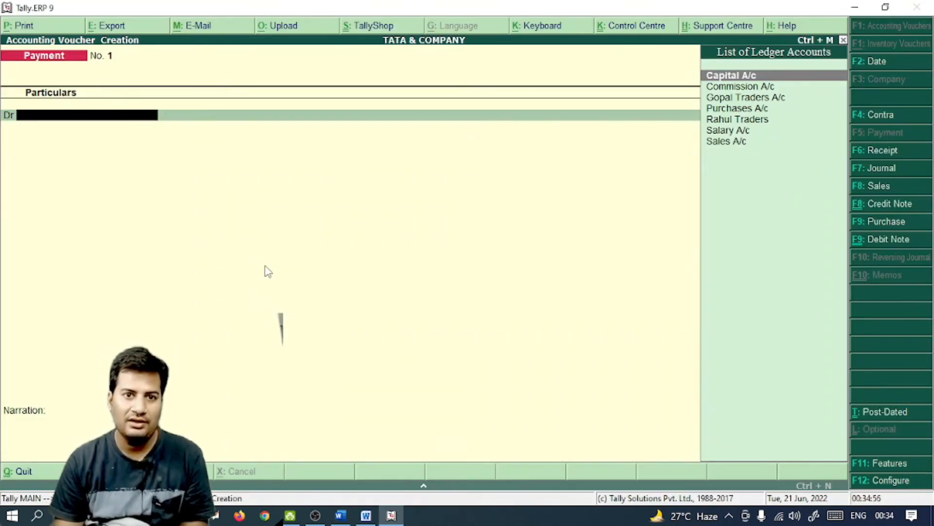
Debit Gopal Traders A/c 1,00,000 against the pending bill pur/gt/01
key("Down")
key("Down")
key("Return")
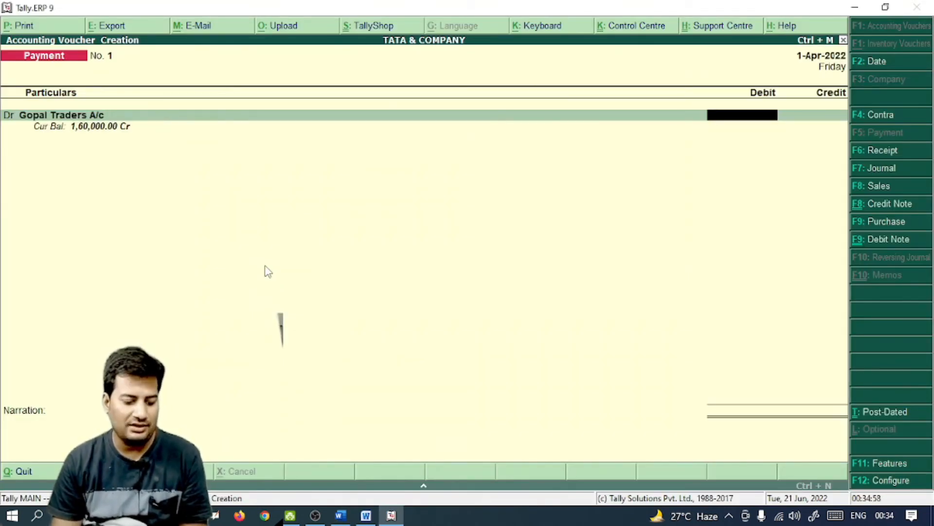
key("alt+Tab")
key("alt+Tab")
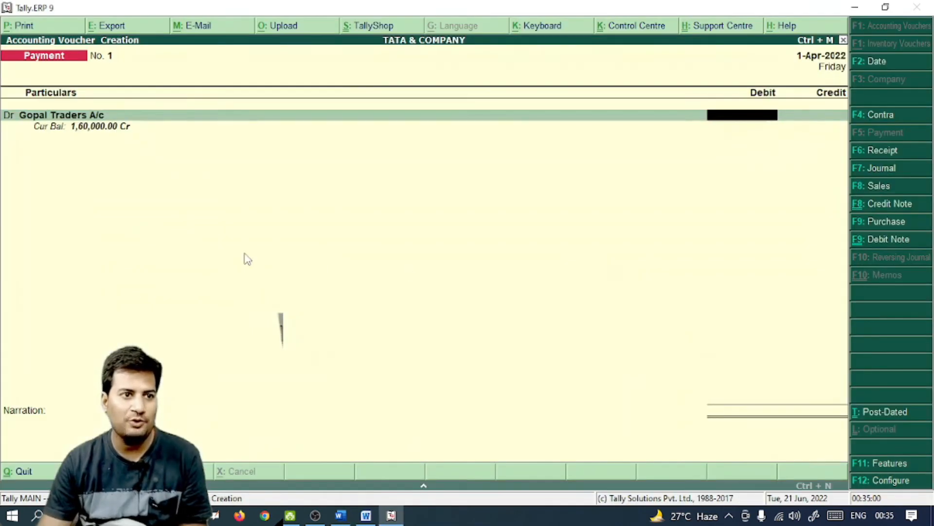
type("1,00,000")
key("Return")
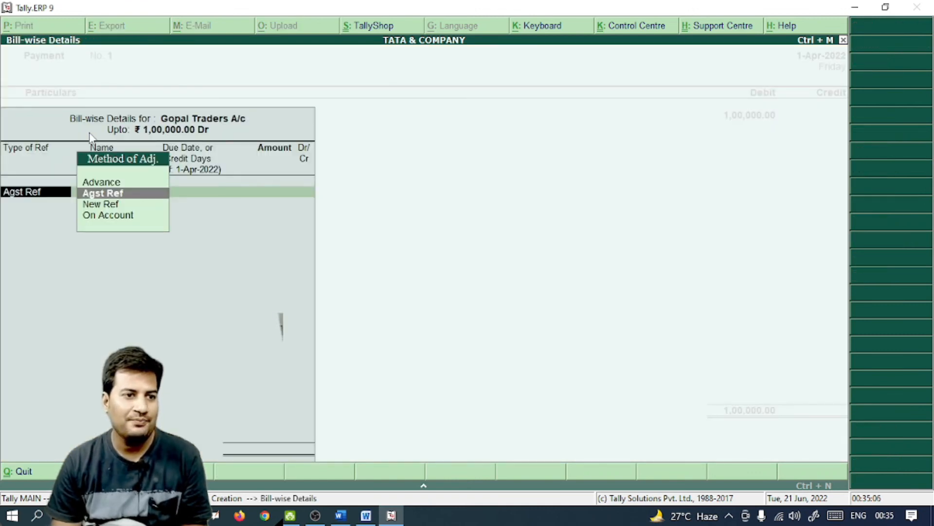
key("Return")
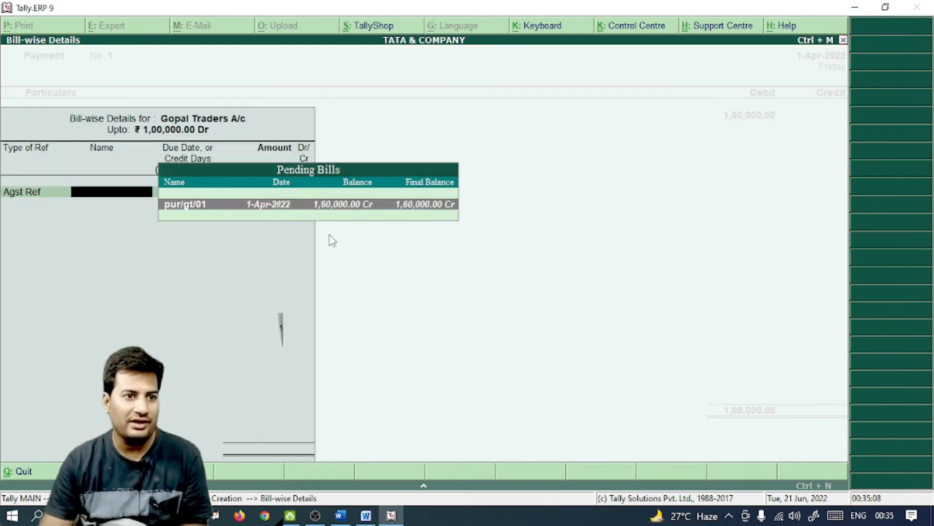
left_click(337, 205)
key("Return")
key("Return")
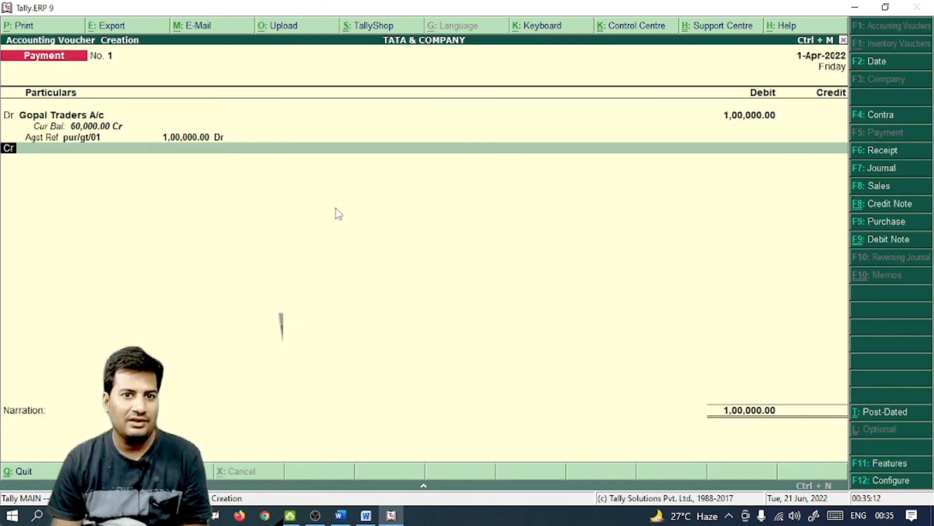
Credit Cash 1,00,000 and save payment voucher No. 1
key("alt+Tab")
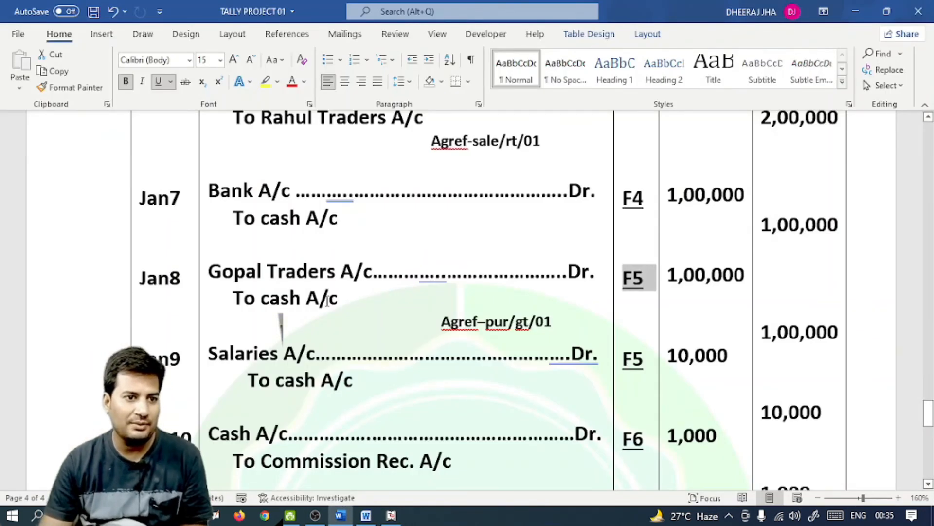
left_click_drag(340, 298, 233, 299)
key("alt+Tab")
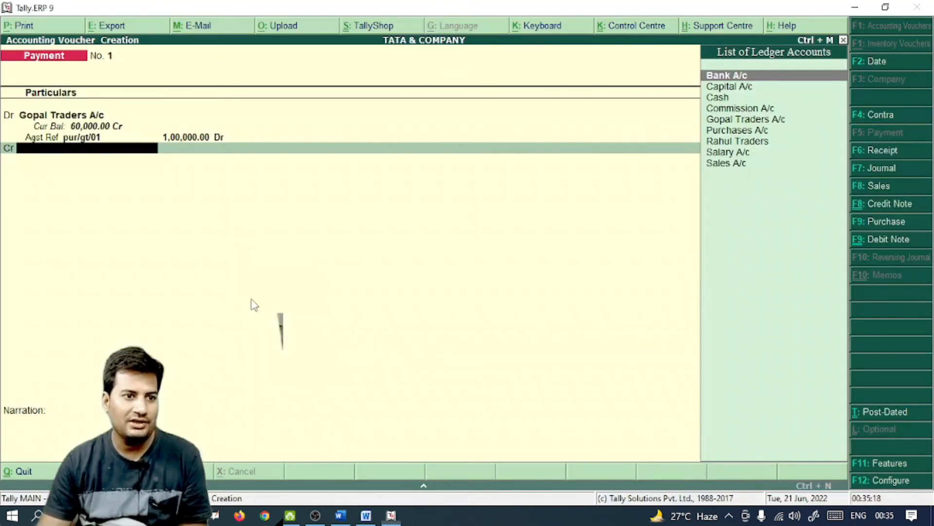
key("Down")
key("Down")
key("Return")
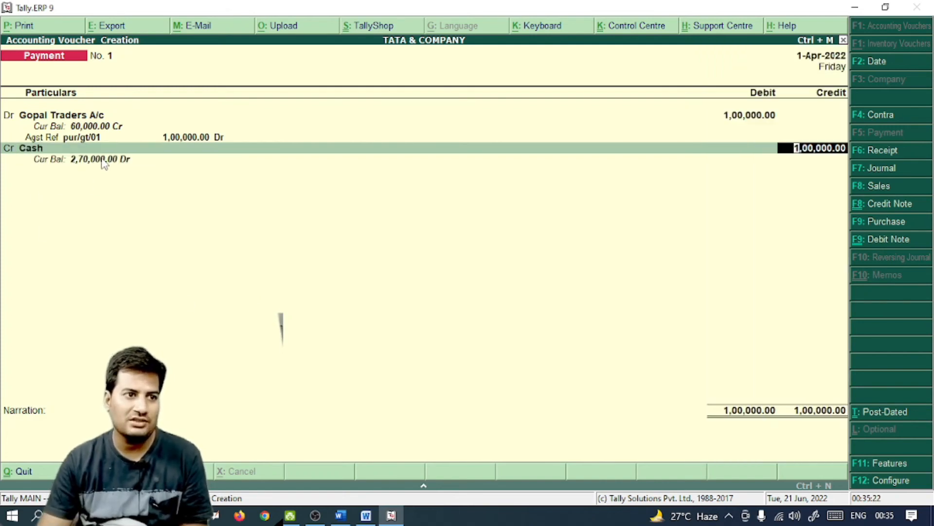
key("Return")
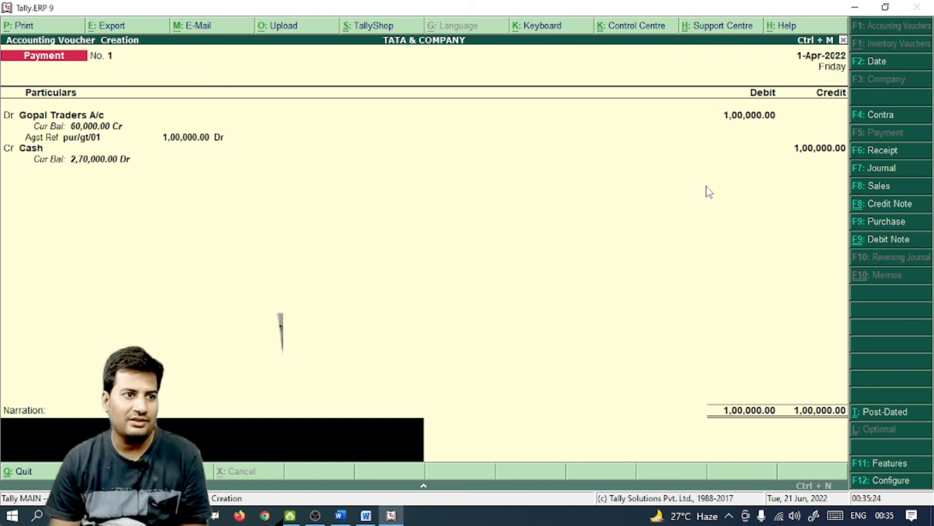
key("Return")
key("Return")
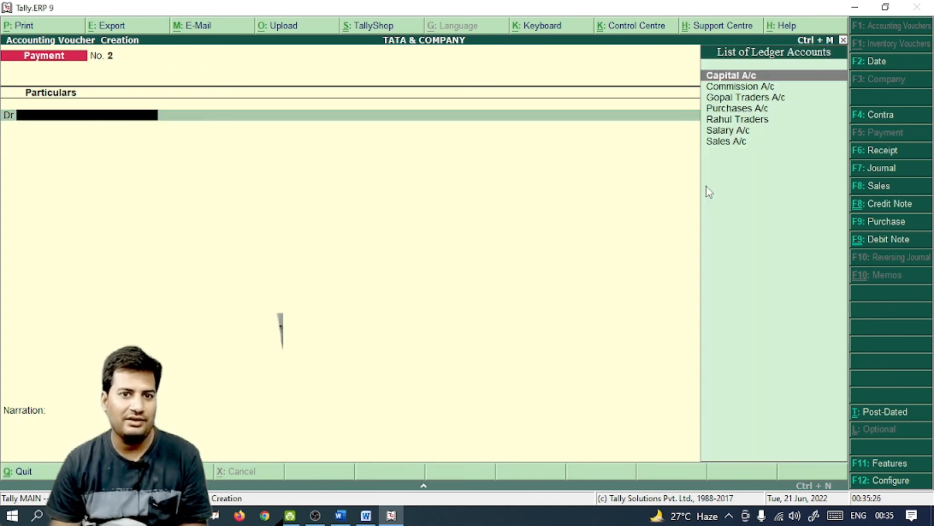
Record the Jan9 payment of 10,000 debiting Salary A/c and crediting Cash
key("alt+Tab")
scroll(317, 272, "down", 3)
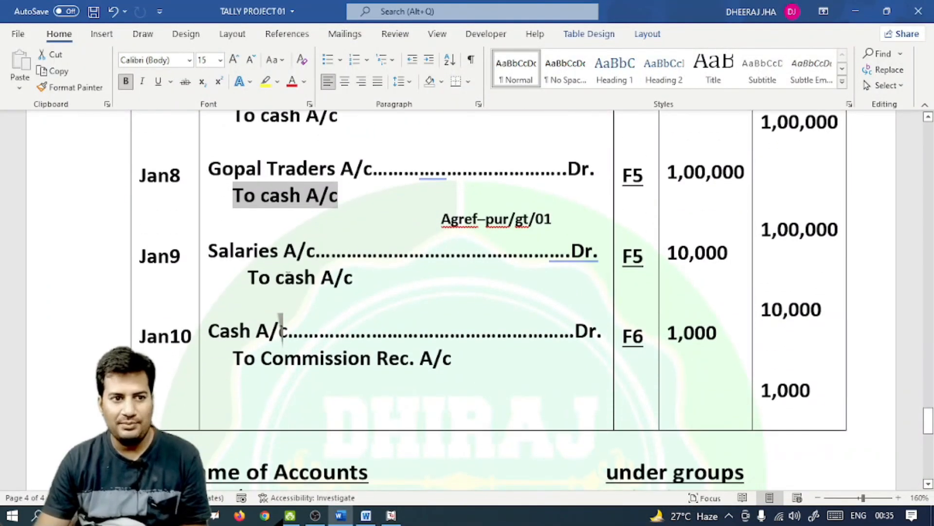
left_click(621, 256)
key("alt+Tab")
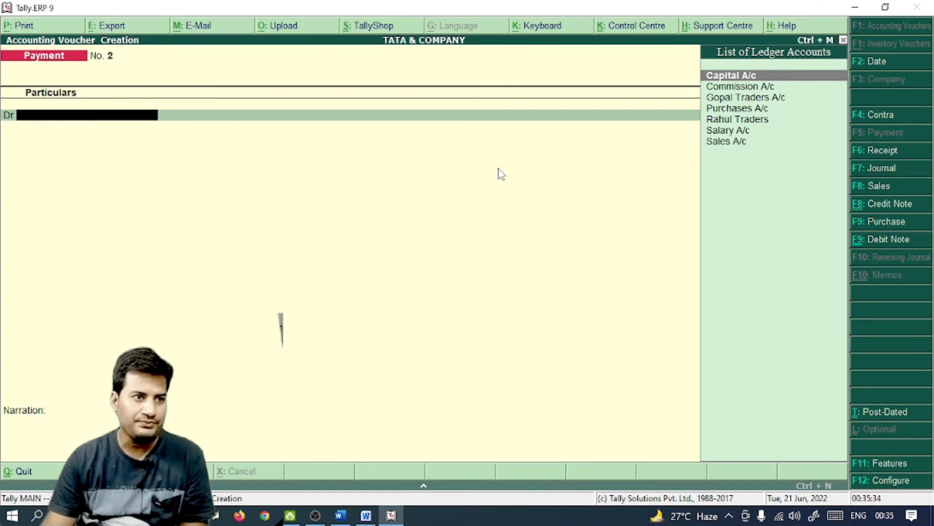
key("Down")
key("Down")
key("Down")
key("Down")
key("Down")
key("Return")
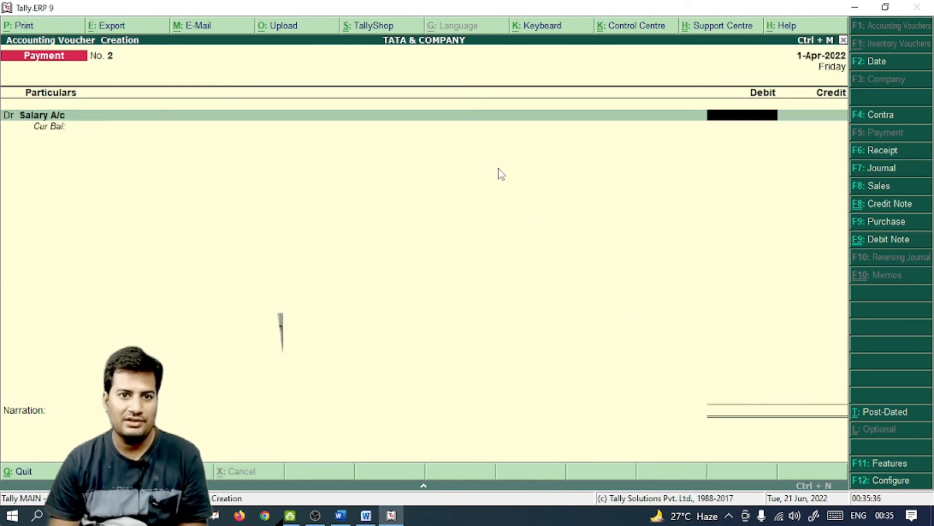
type("10000")
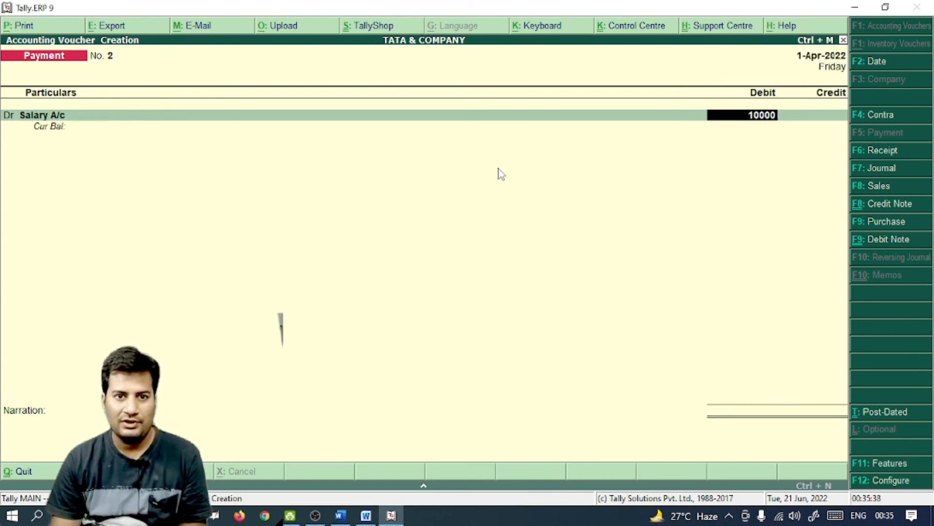
key("Return")
type("cas")
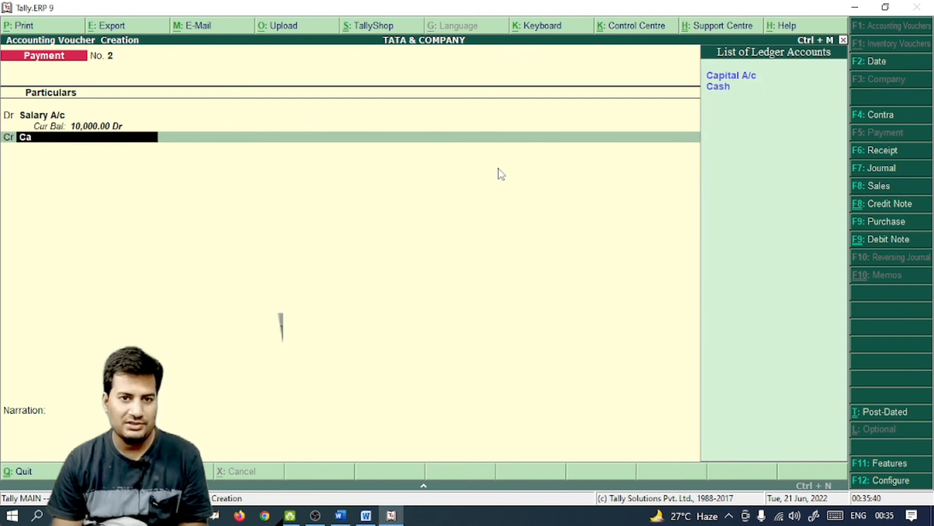
key("Return")
key("Return")
key("Return")
key("Return")
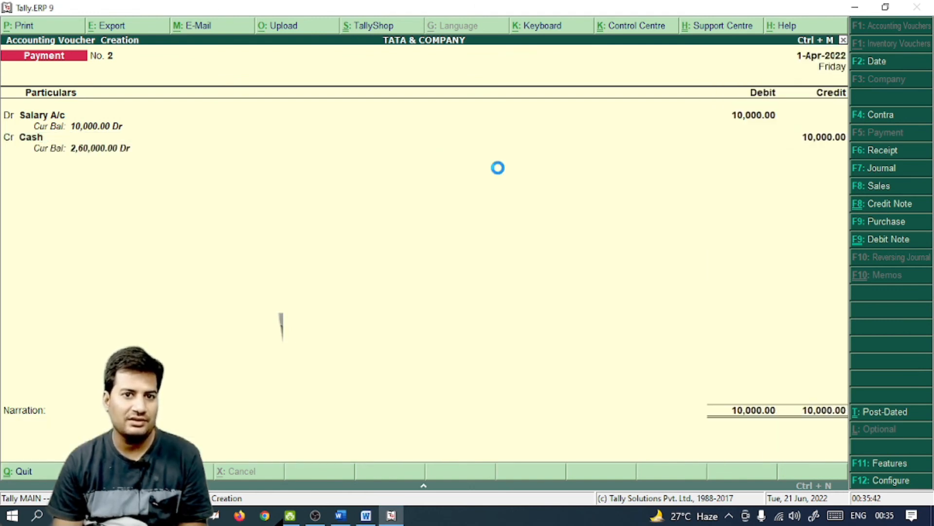
Check the Jan10 entry in the document and start a Receipt voucher
key("alt+Tab")
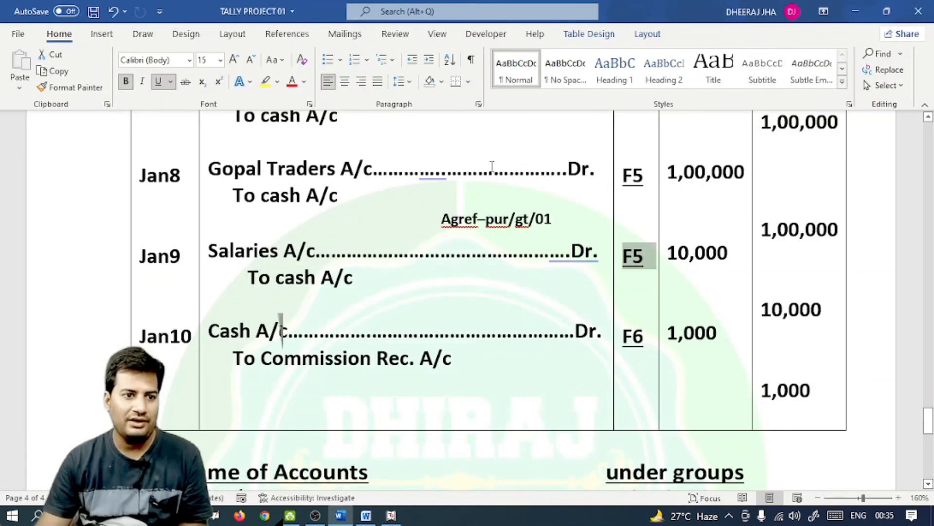
double_click(637, 337)
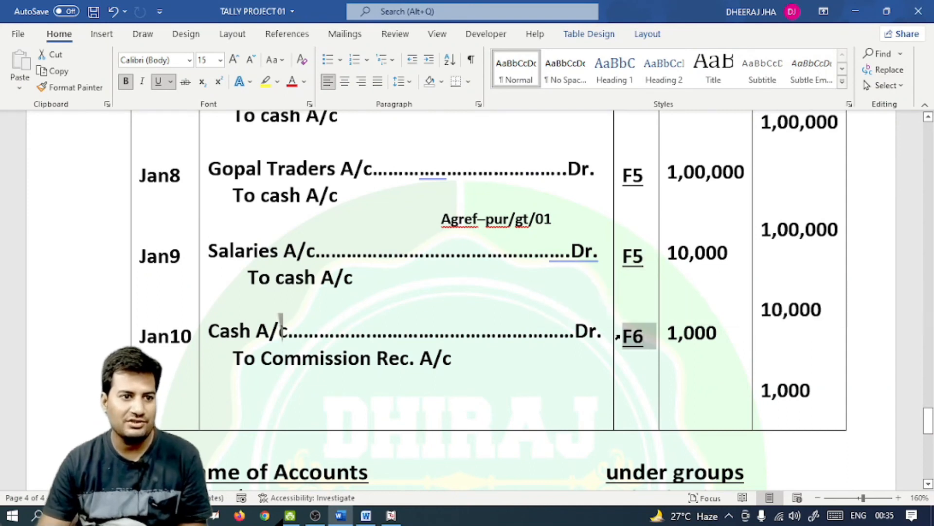
key("alt+Tab")
key("F6")
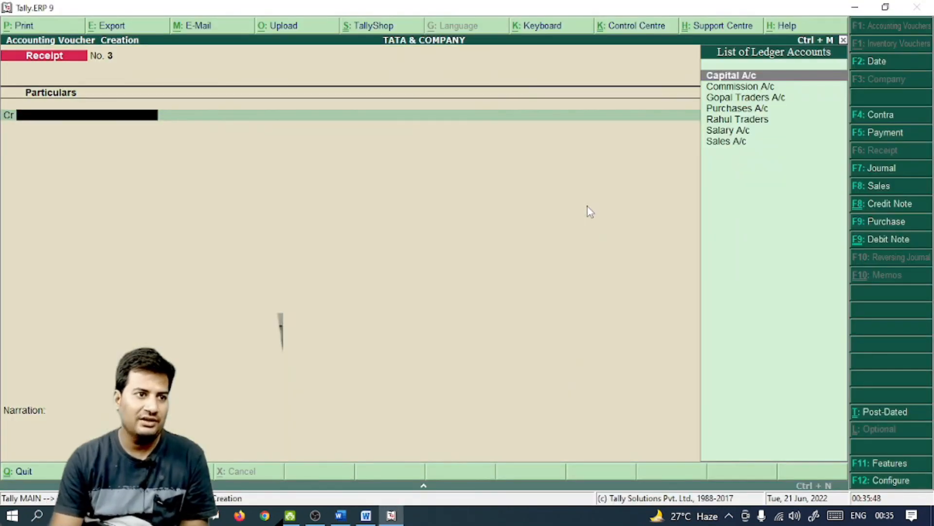
Credit Commission A/c 1,000, debit Cash, save receipt No. 3 and exit to the Gateway
key("Down")
key("Return")
type("1000")
key("Return")
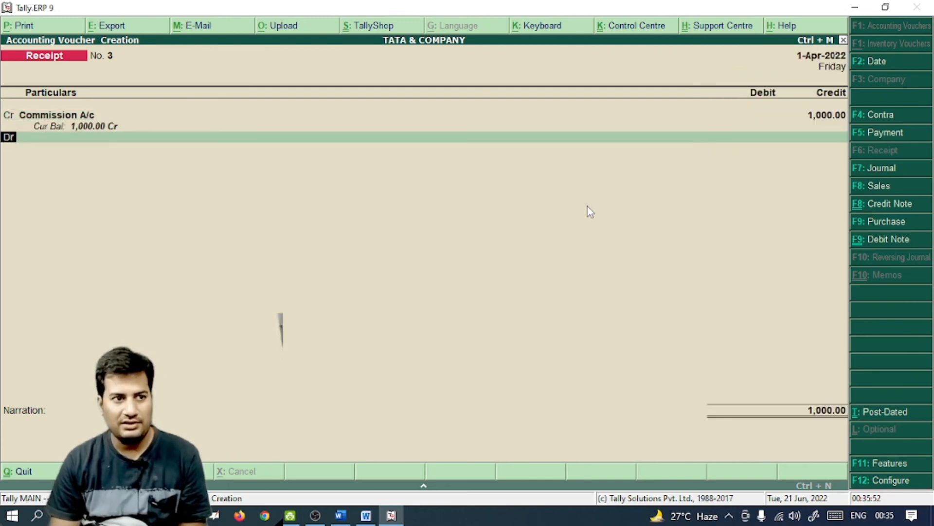
type("ca")
key("Return")
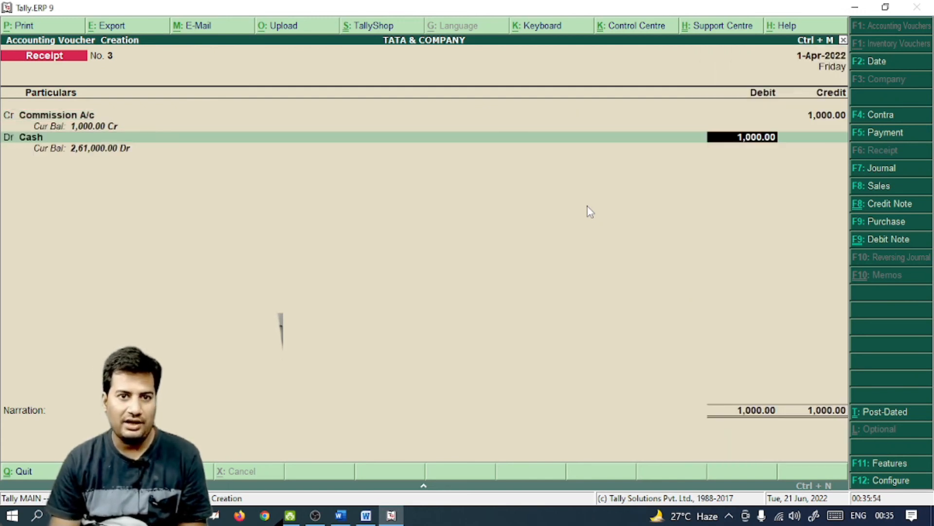
key("Return")
key("Return")
key("Return")
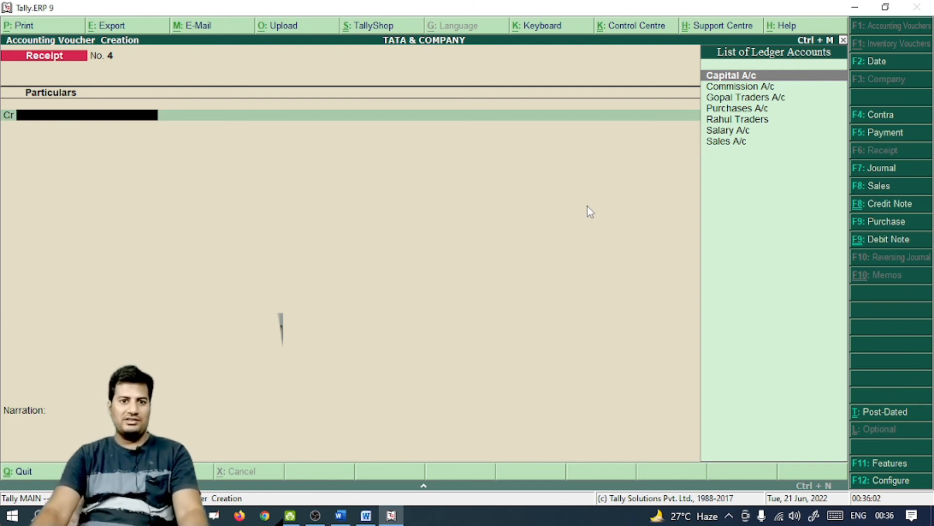
key("Escape")
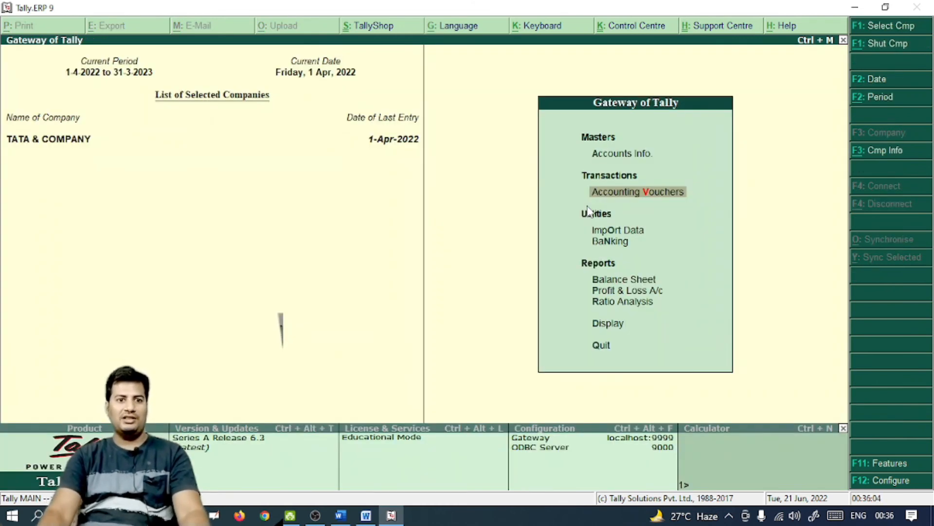
Open the Trial Balance and drill into Current Liabilities to see Gopal Traders under Sundry Creditors
key("Down")
key("Down")
key("Down")
key("Down")
key("Down")
key("Down")
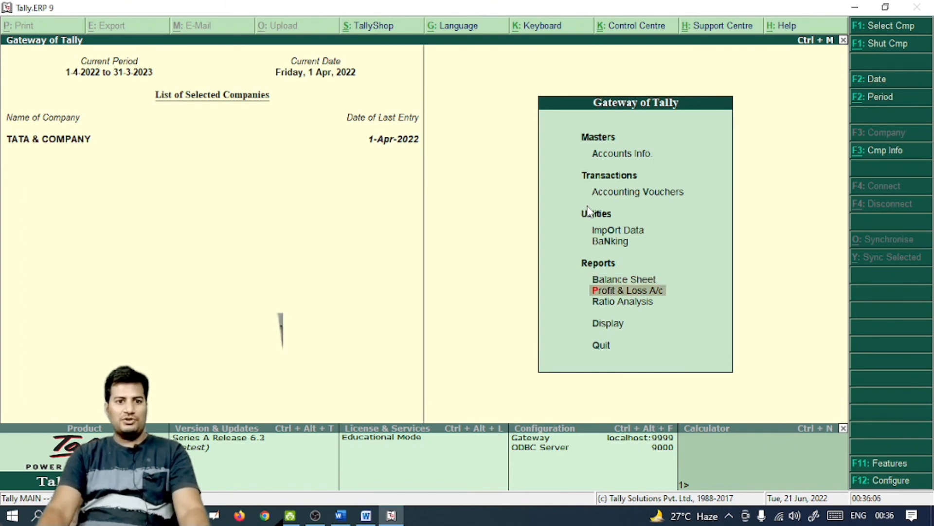
key("Return")
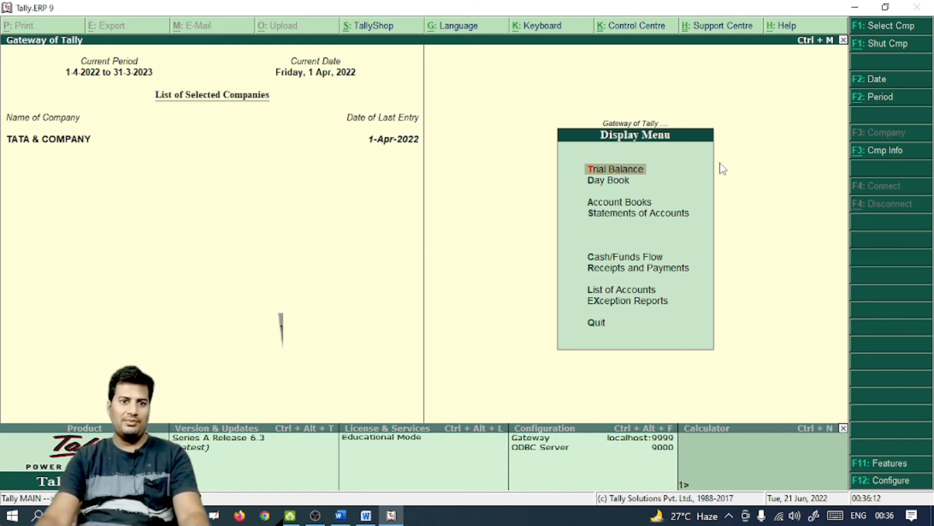
key("Return")
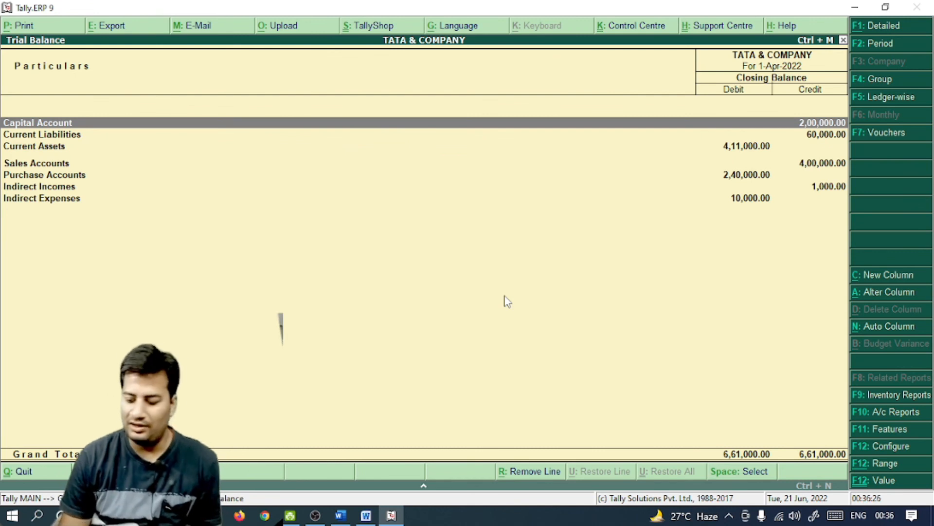
key("Down")
key("Return")
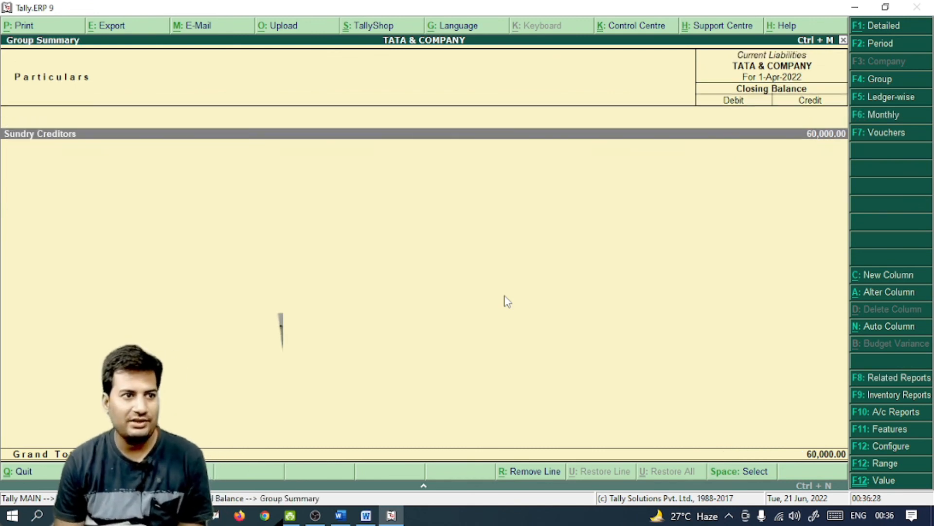
key("Return")
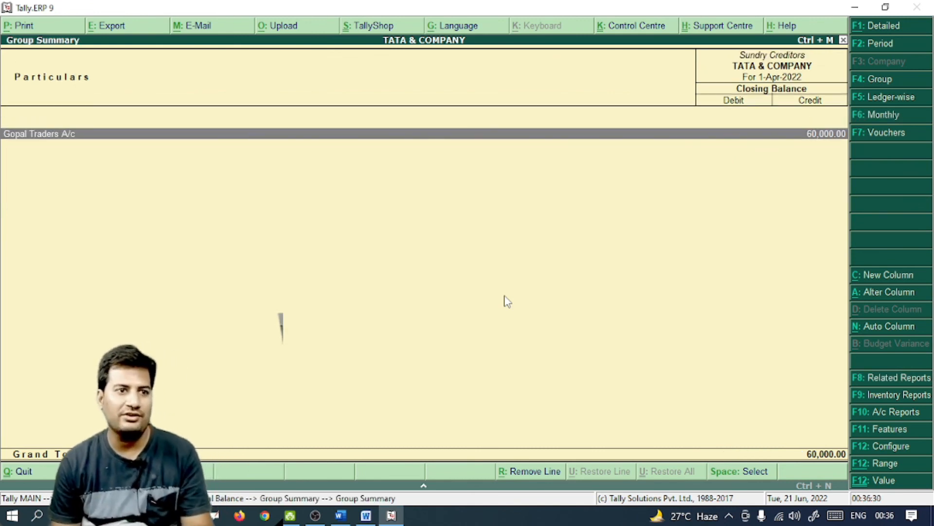
key("Escape")
key("Escape")
Inspect Current Assets: Rahul Traders under Sundry Debtors, Cash-in-Hand and Bank Accounts
key("Down")
key("Return")
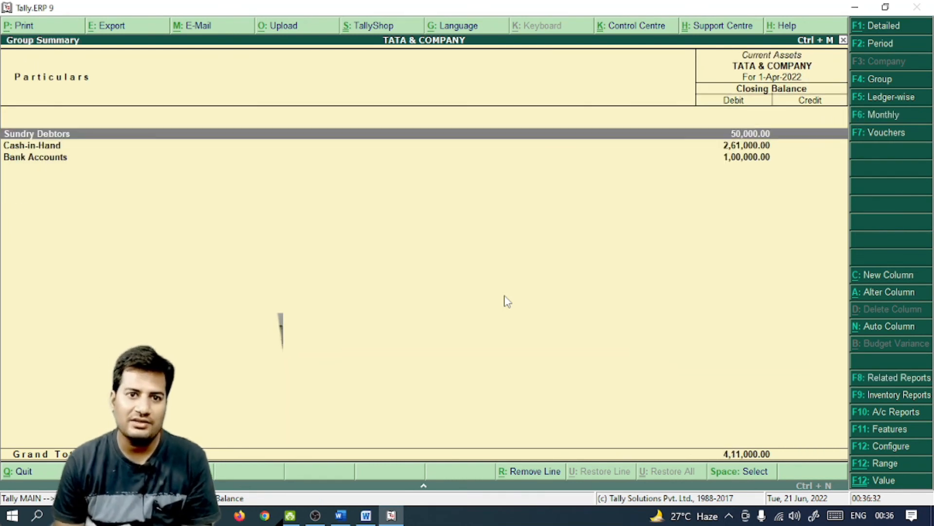
key("Return")
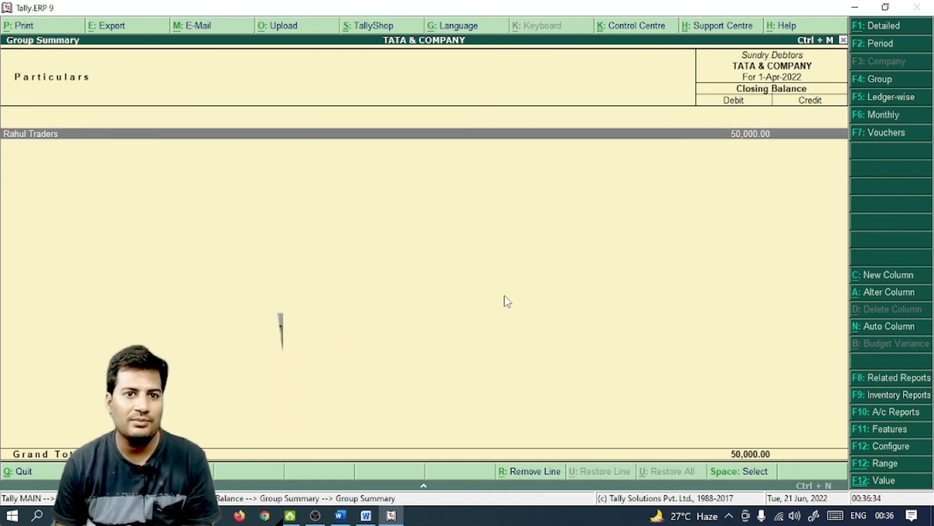
key("Escape")
key("Down")
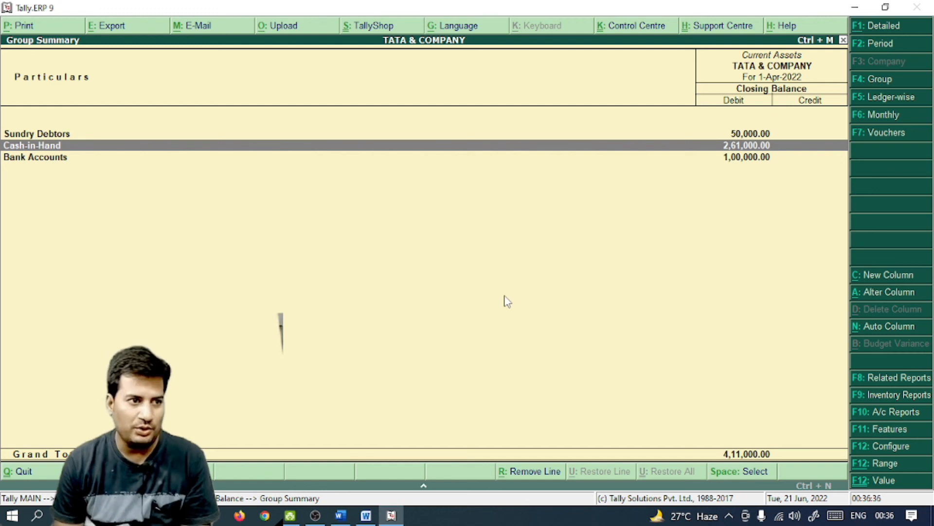
key("Down")
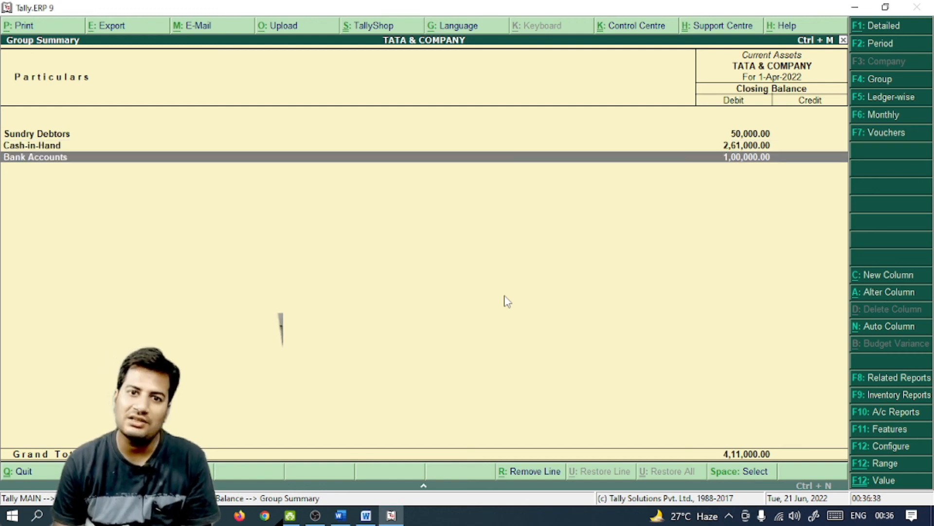
key("Escape")
Drill into Sales Accounts to view April's two Sales A/c vouchers, then close the Trial Balance
key("Down")
key("Return")
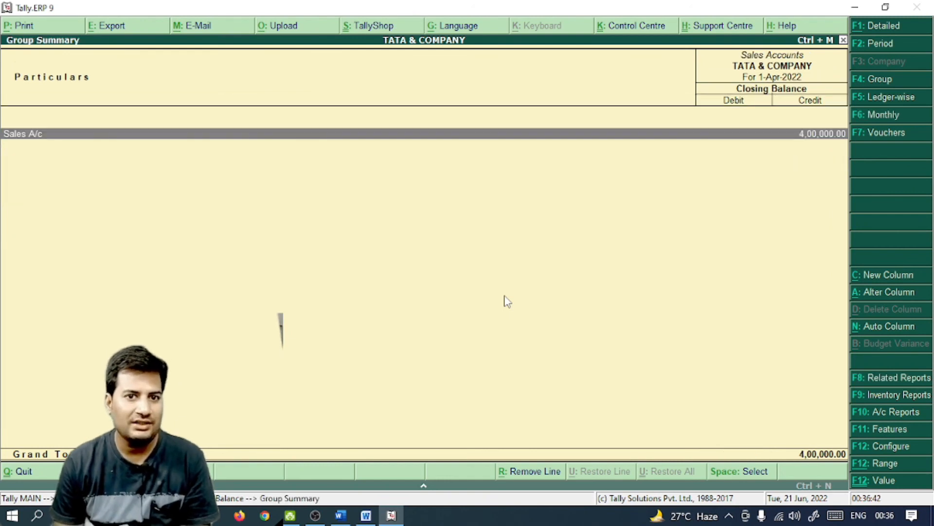
key("Return")
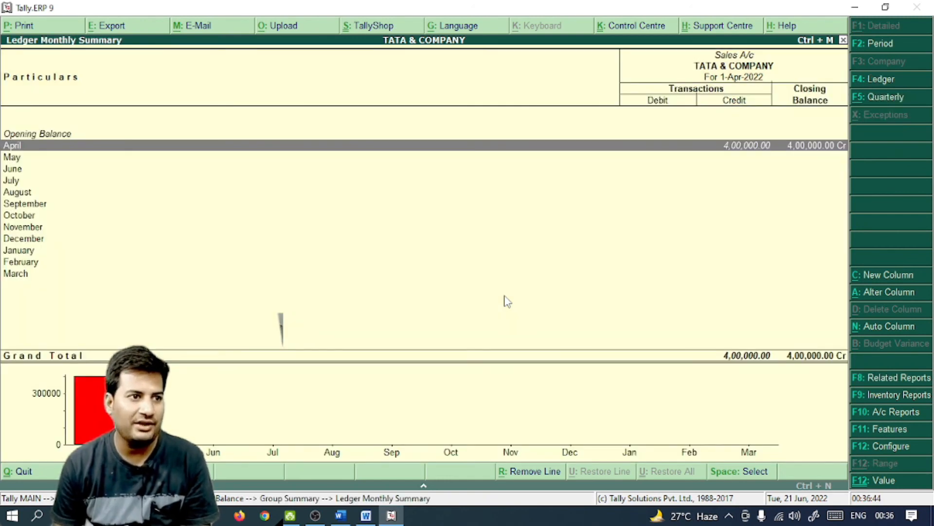
key("Return")
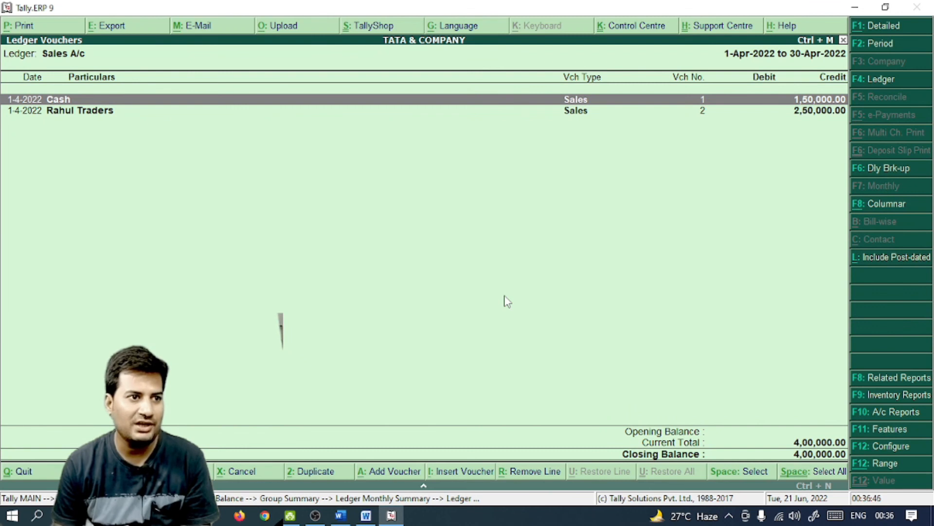
key("Down")
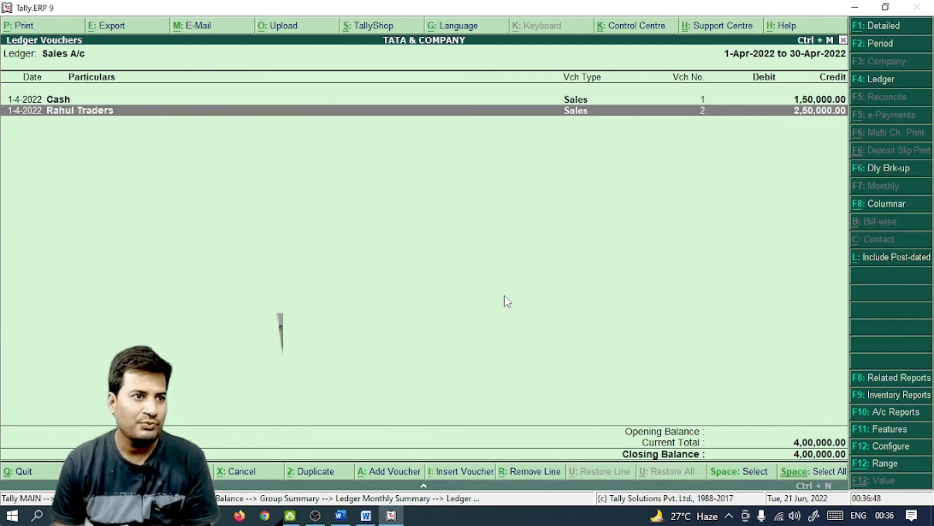
key("Escape")
key("Escape")
key("Escape")
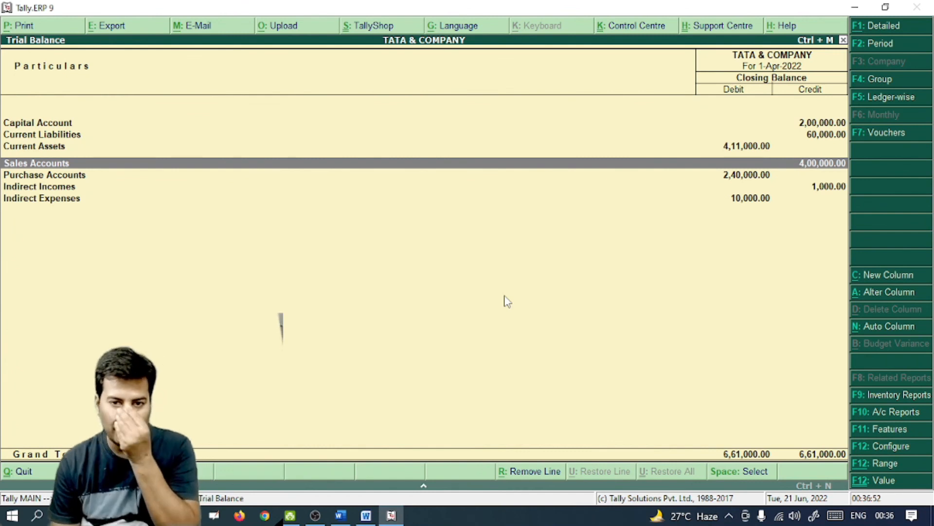
key("Down")
key("Down")
key("Down")
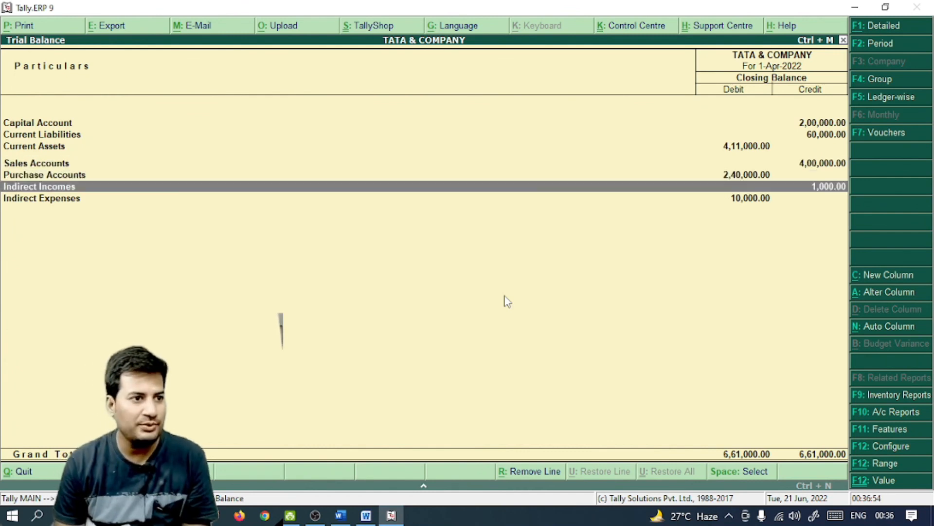
key("Escape")
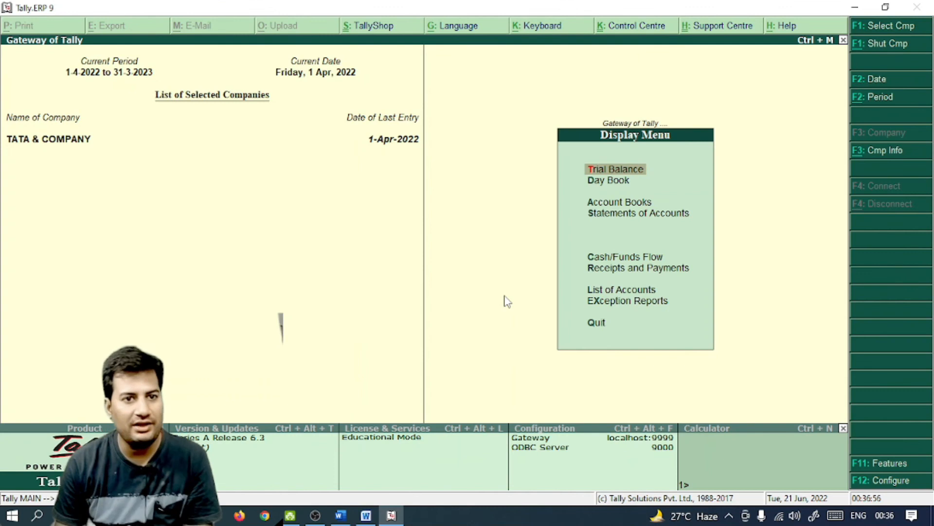
Review the Day Book's ten 1-Apr-2022 vouchers, then go to the Account Books list
key("Down")
key("Return")
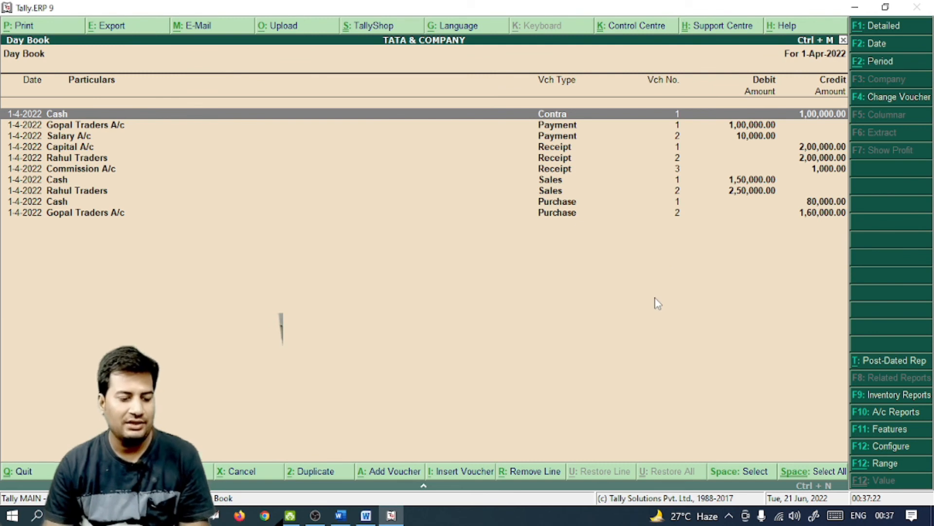
key("Escape")
key("Down")
key("Return")
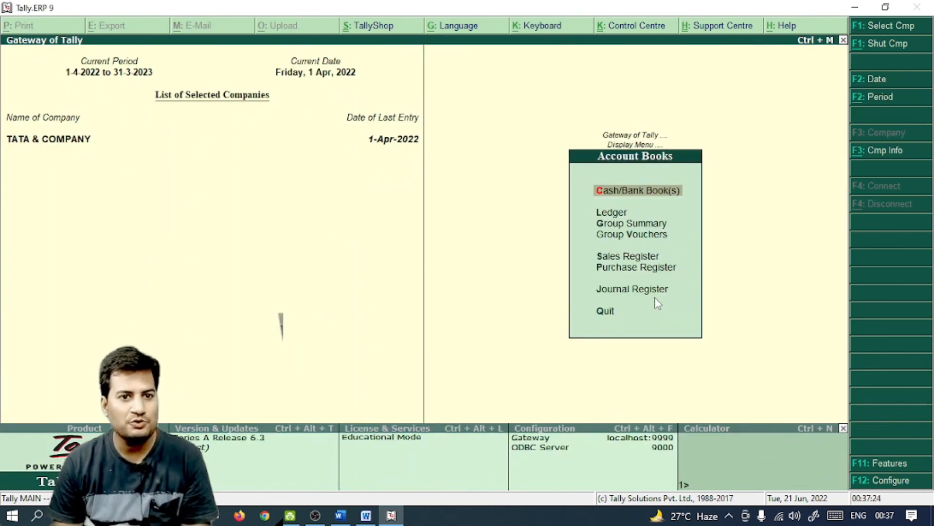
View the Cash/Bank Book(s) summary and the Gopal Traders A/c ledger vouchers
key("Return")
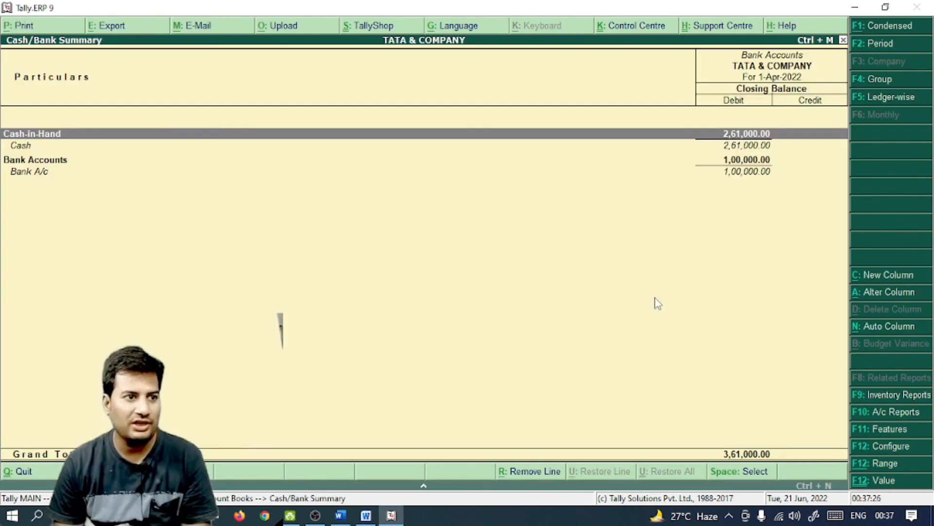
key("Escape")
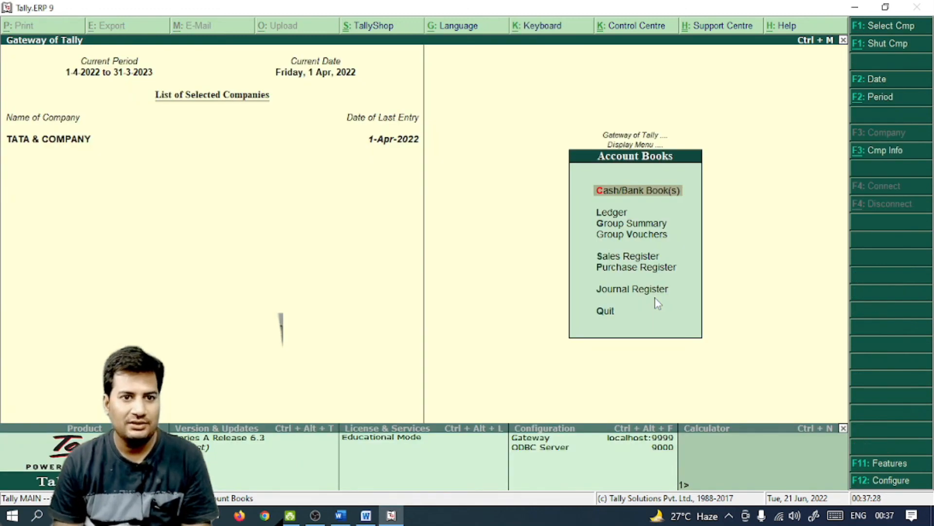
key("Down")
key("Return")
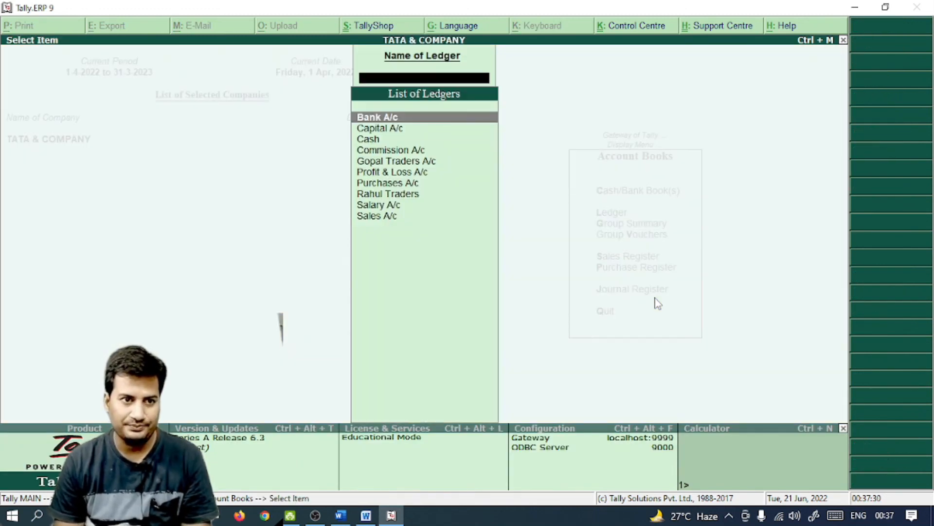
key("Down")
key("Down")
key("Down")
key("Down")
key("Return")
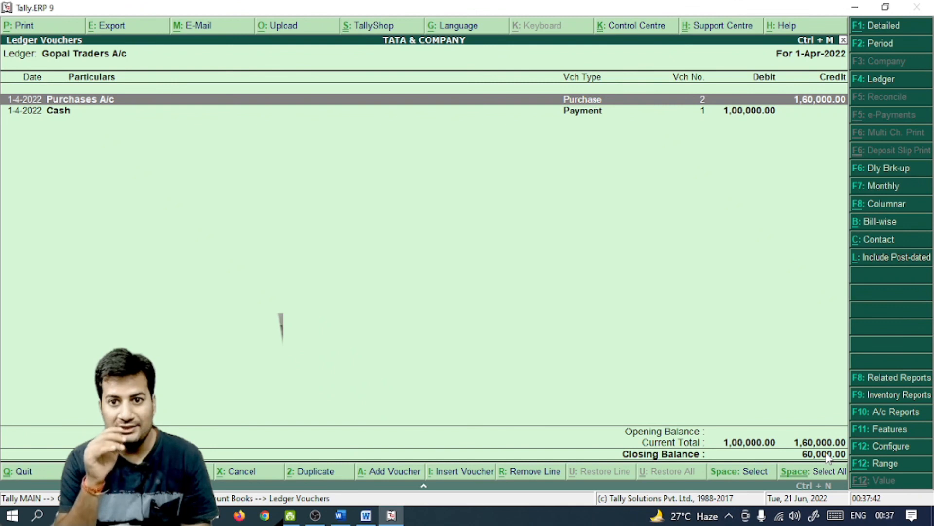
key("Escape")
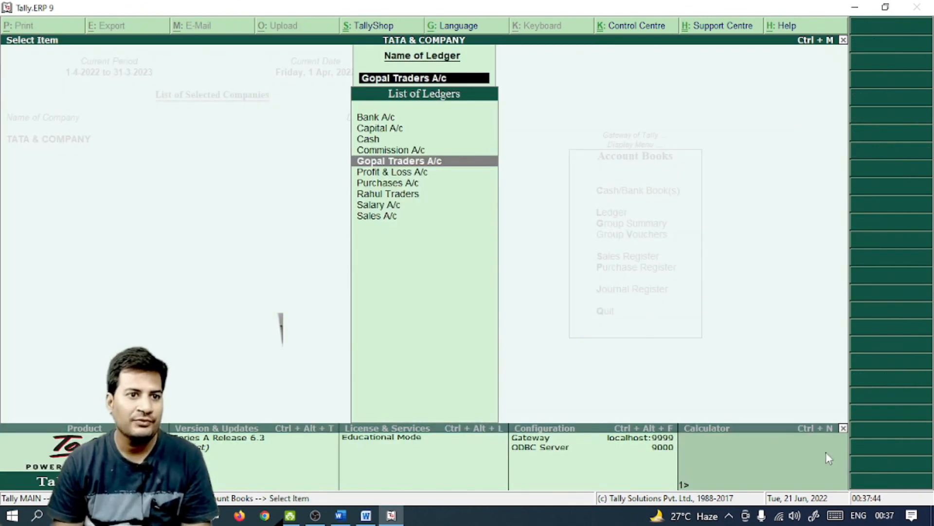
Check the Profit & Loss A/c and Purchases A/c (2,40,000) ledgers, then return to Gateway of Tally
key("Down")
key("Return")
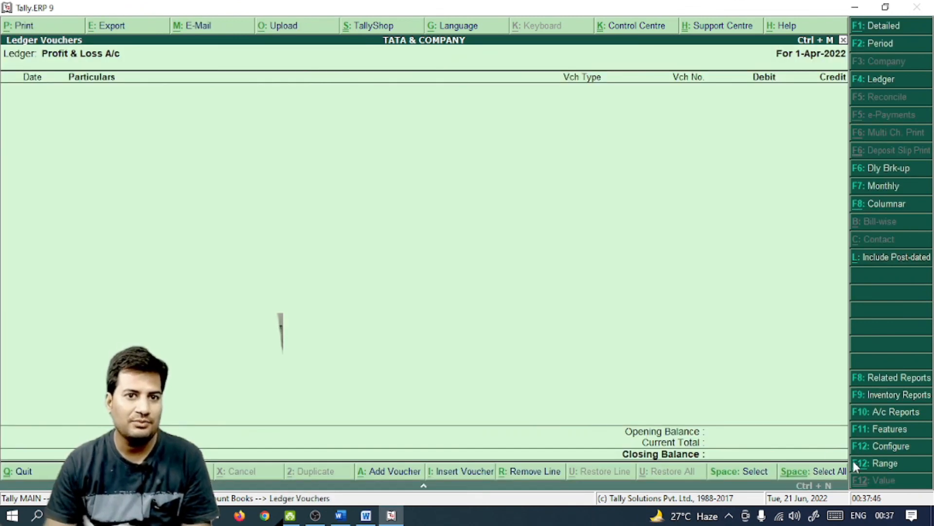
key("Escape")
key("Down")
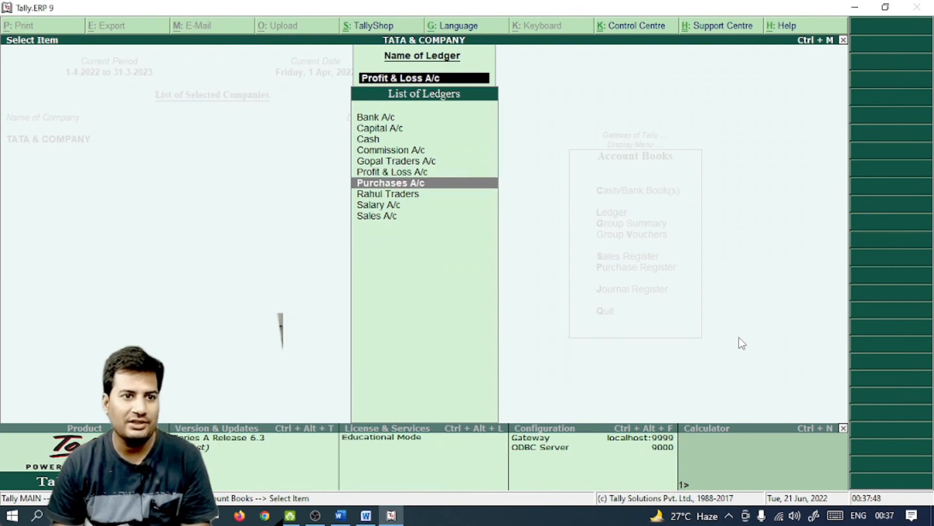
key("Return")
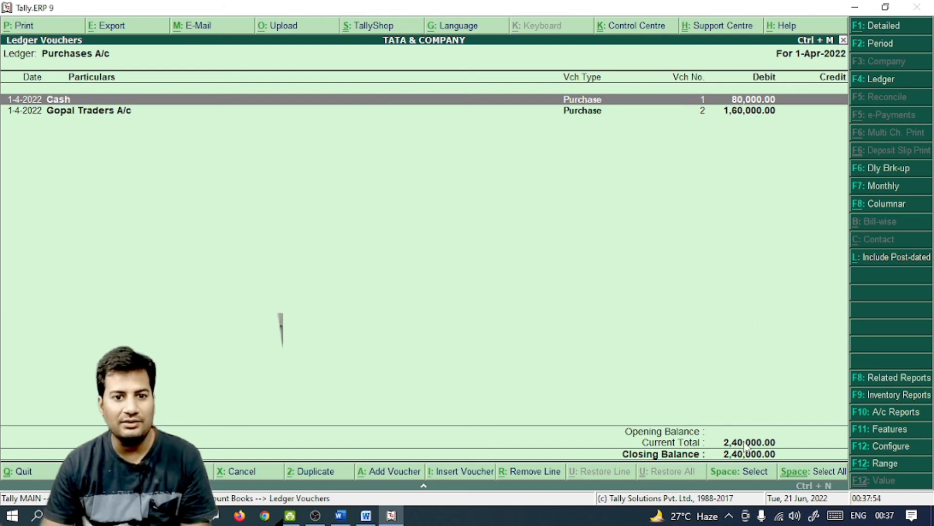
key("Escape")
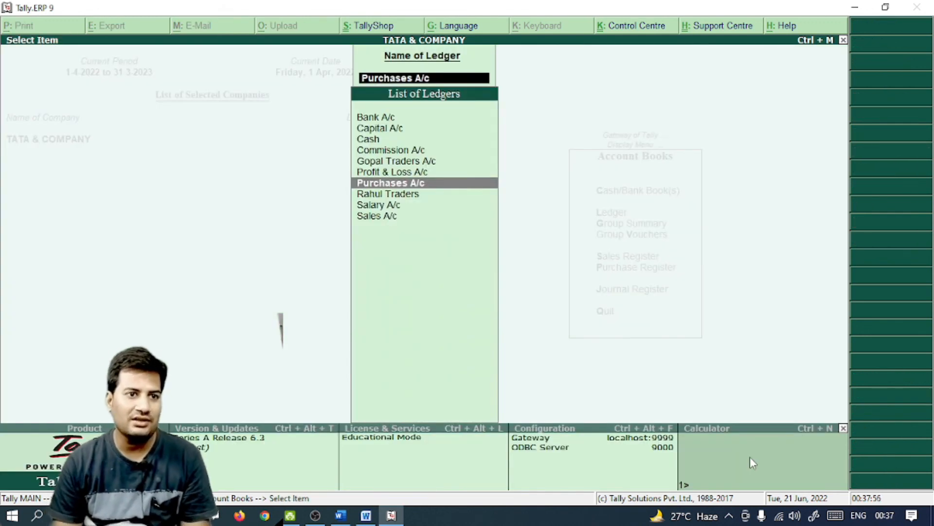
key("Escape")
key("Escape")
key("Down")
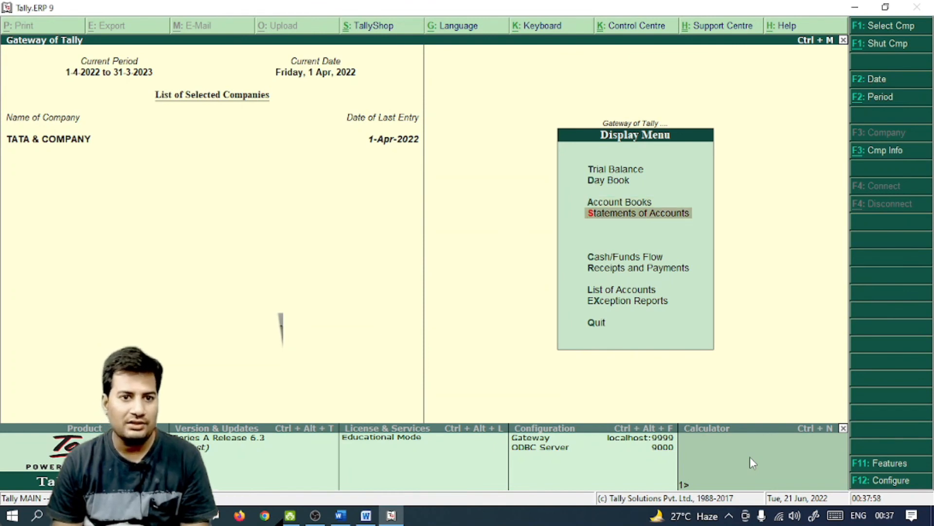
key("Escape")
key("Up")
key("Up")
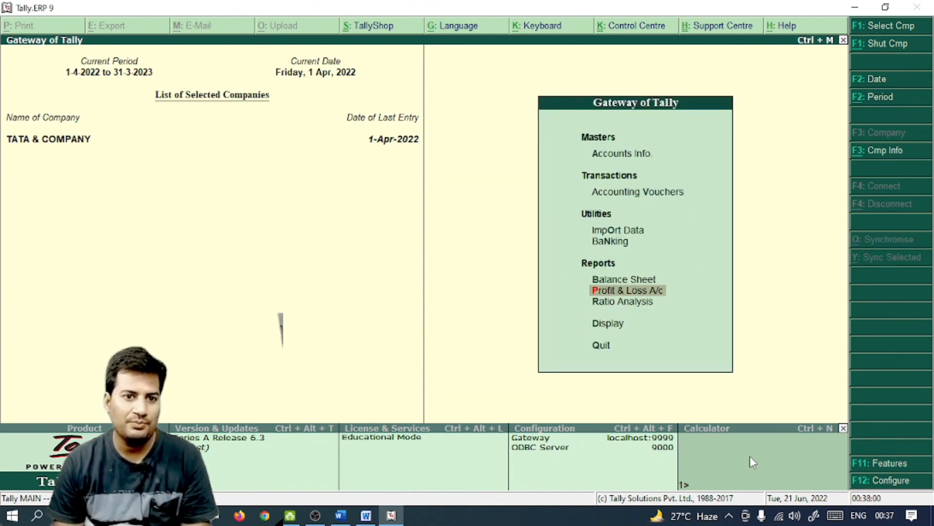
Review the Profit & Loss A/c showing 1,51,000 net profit and the Balance Sheet balanced at 4,11,000
key("Return")
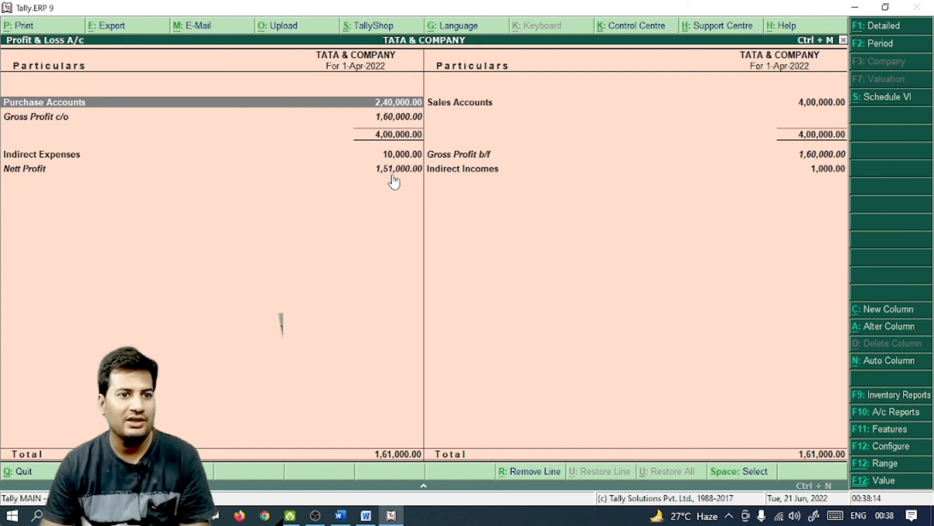
key("Escape")
key("Up")
key("Return")
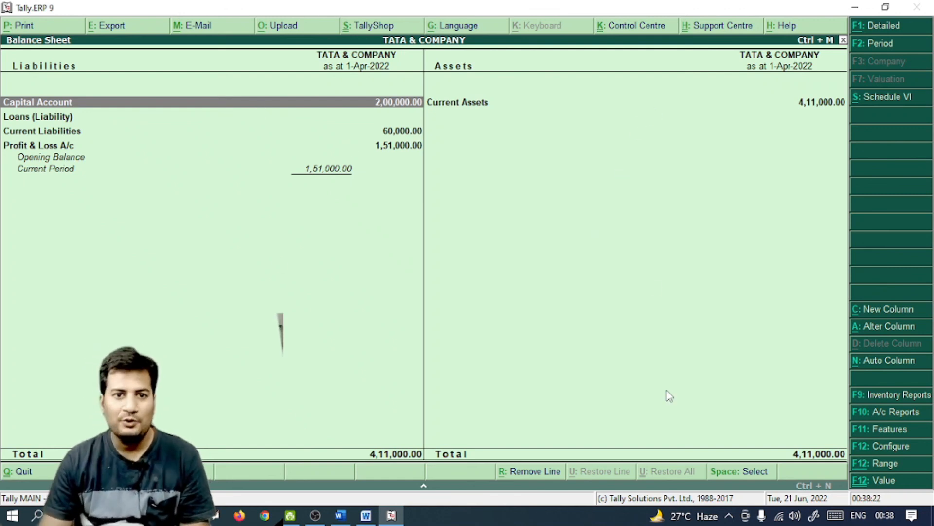
key("Escape")
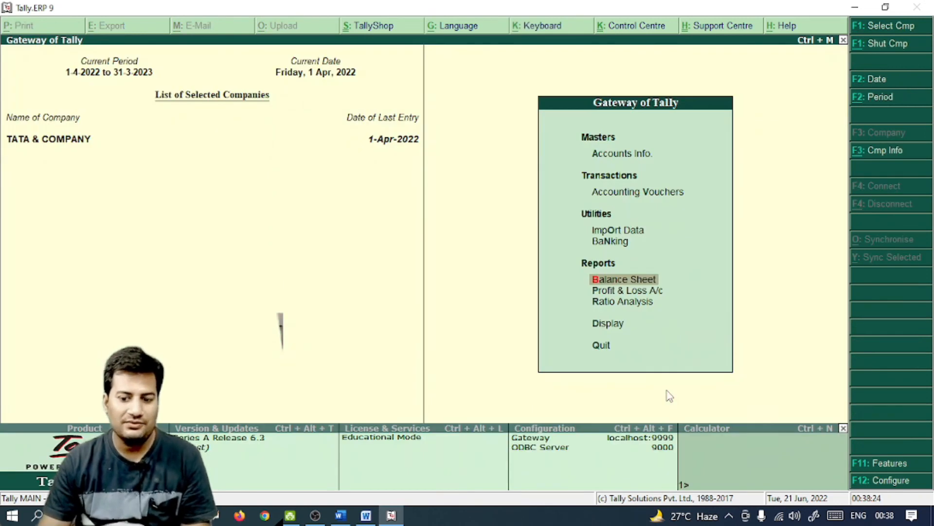
key("Up")
key("Up")
key("Up")
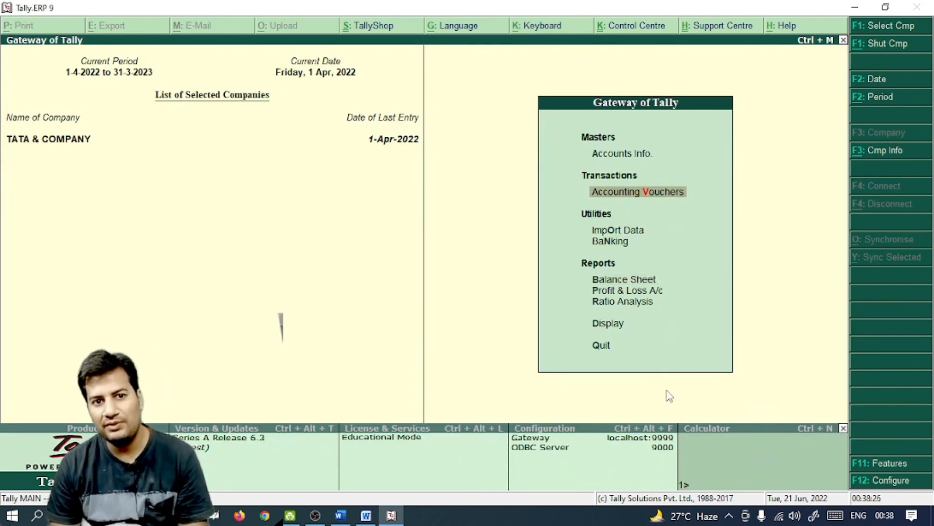